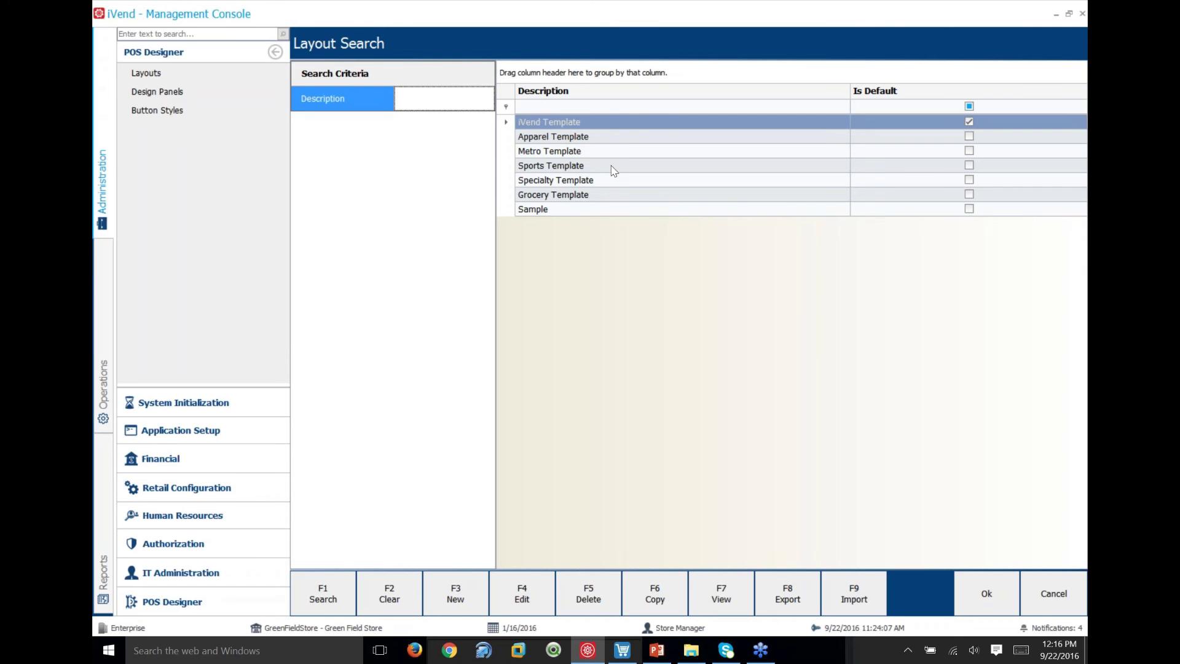
- Select the Apparel Template layout and open it in the Layout editor
click(601, 141)
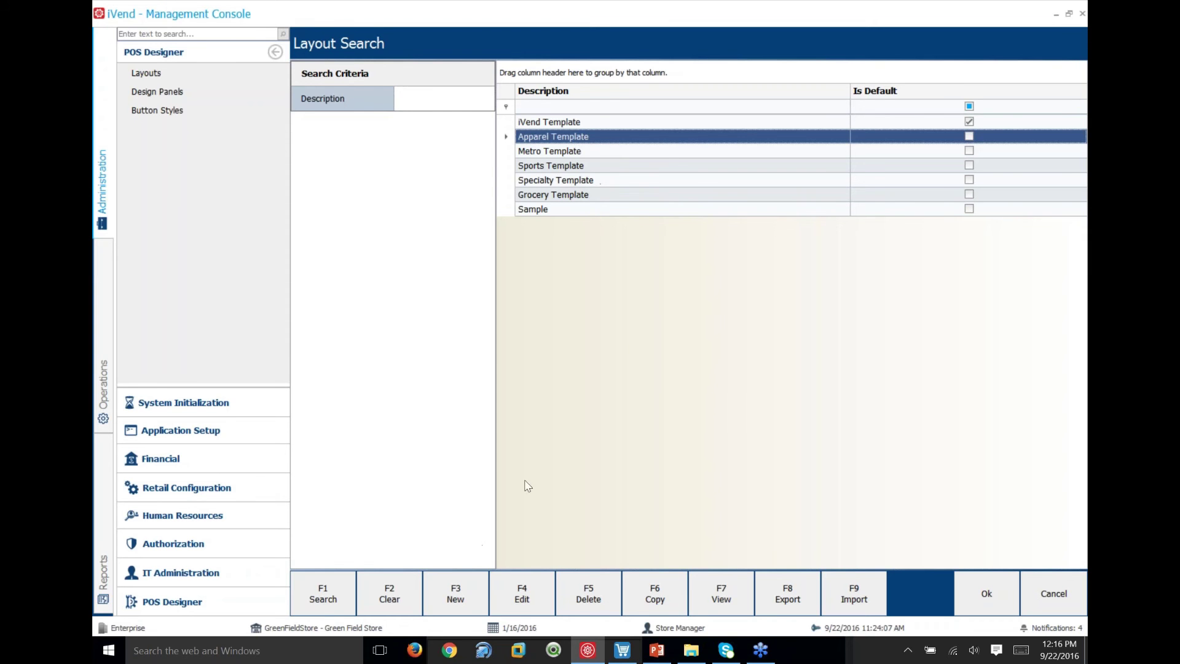
click(527, 595)
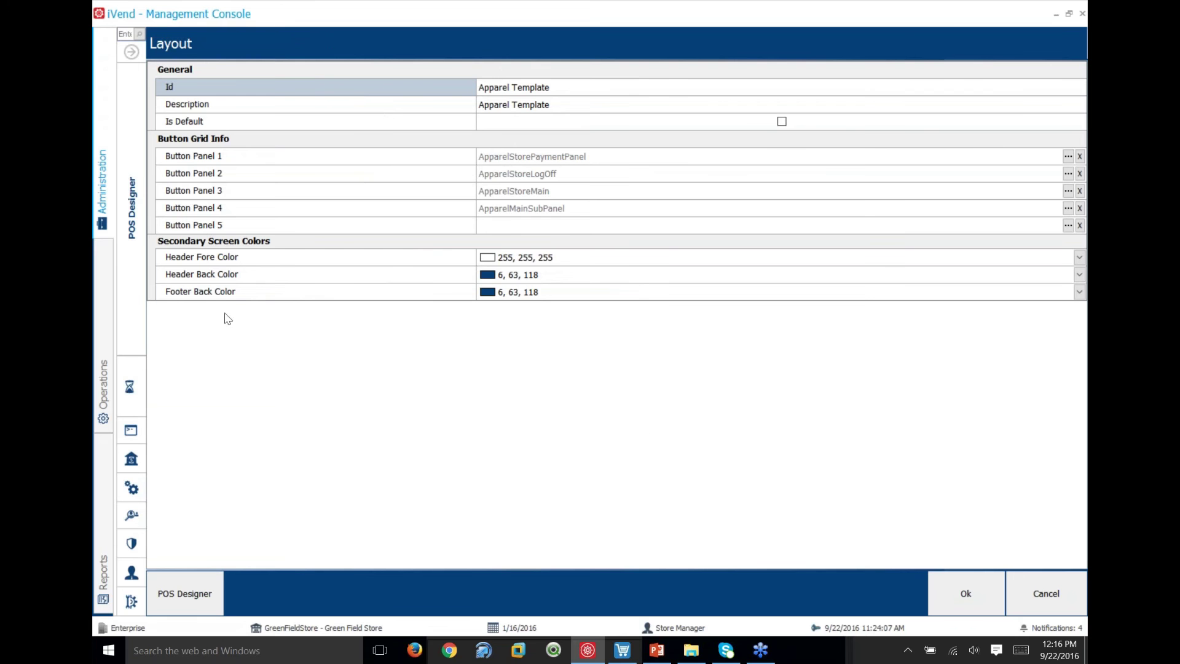
- Launch the POS Designer for the Apparel Template layout
click(185, 593)
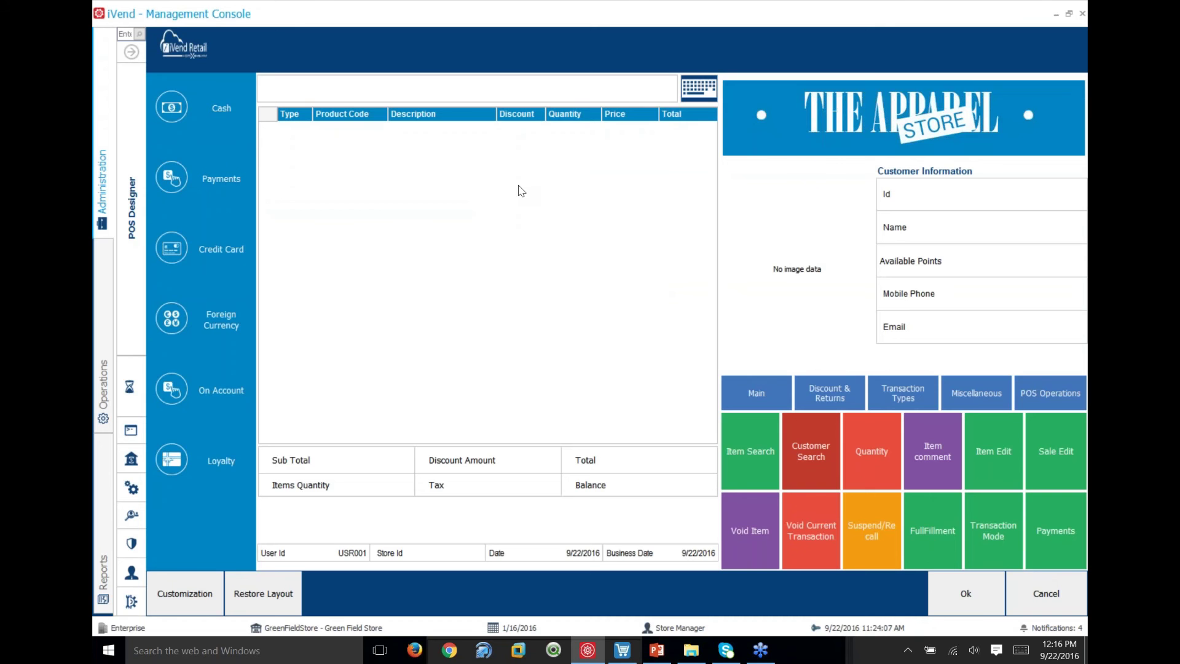
- Browse the Transaction Types, Miscellaneous, POS Operations and Main tiles, then open Customization
click(367, 99)
click(903, 395)
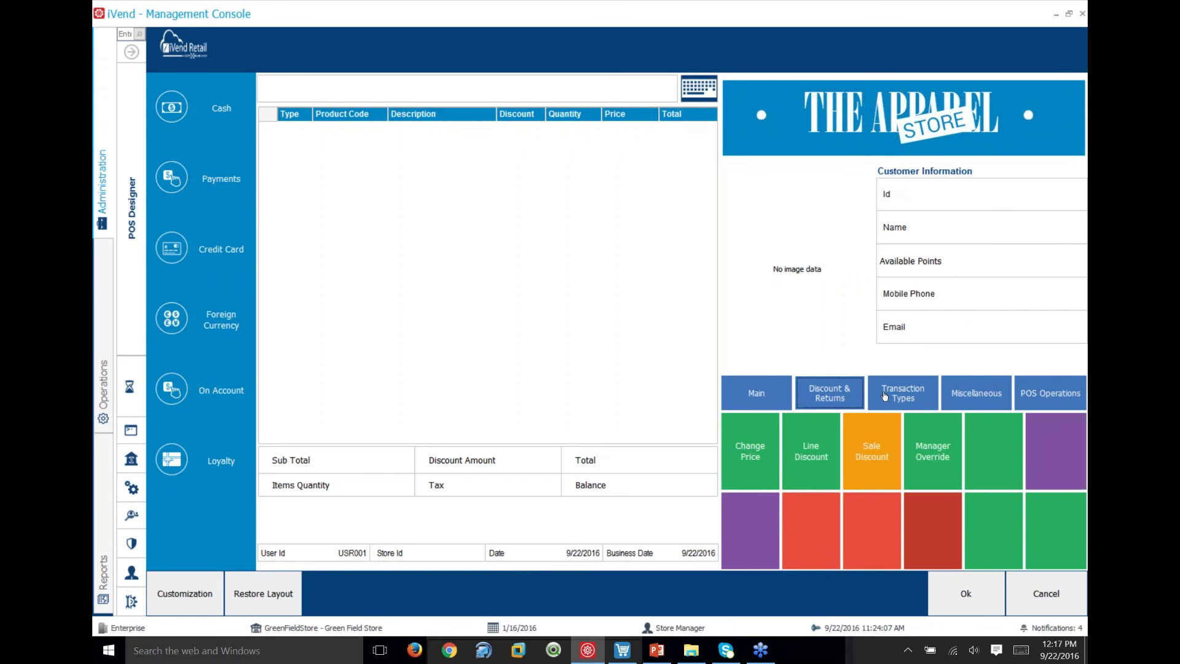
click(970, 401)
click(1053, 403)
click(774, 395)
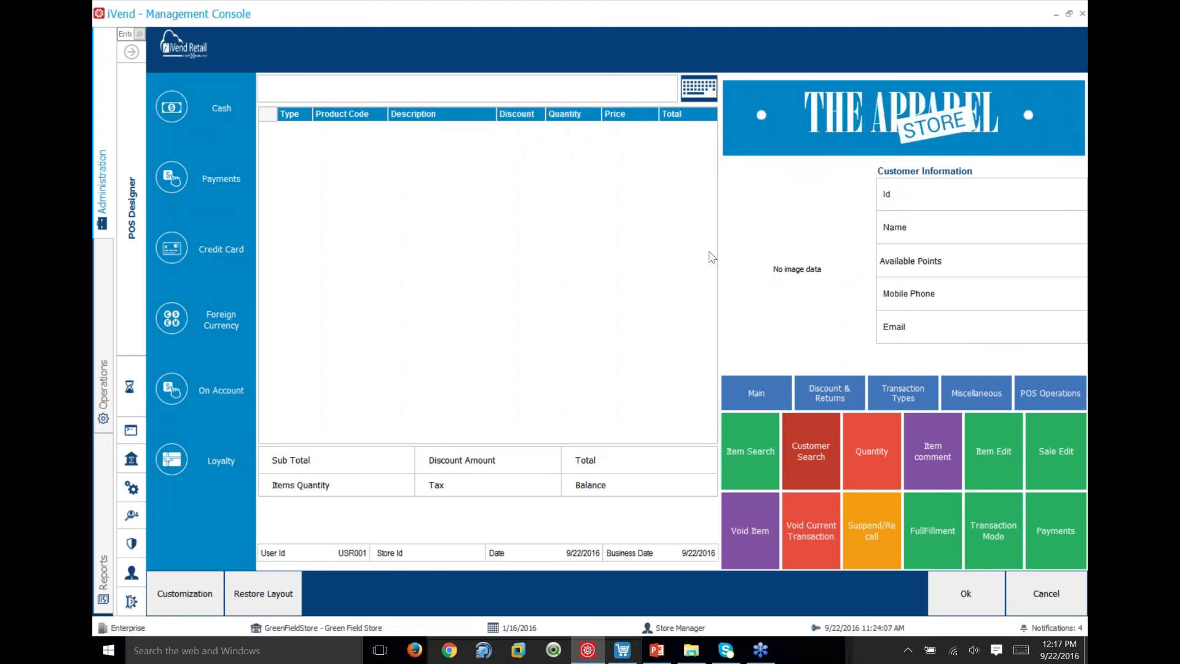
click(197, 609)
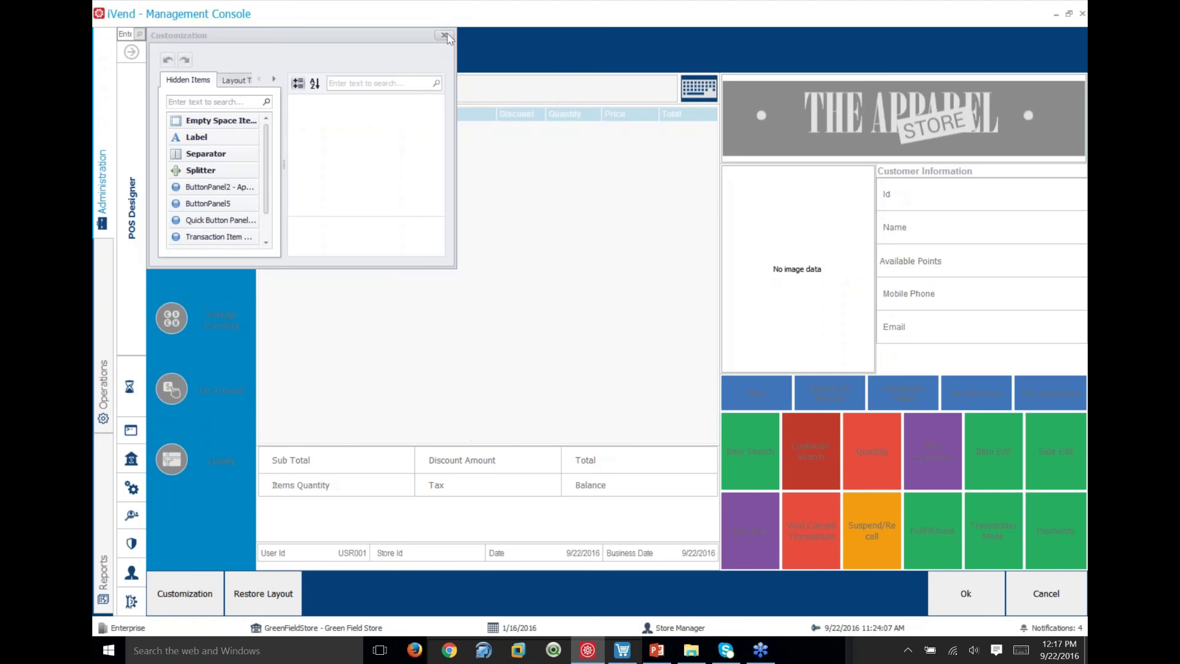
- Reopen Customization wider and toggle between Layout Tree View and Hidden Items
click(445, 36)
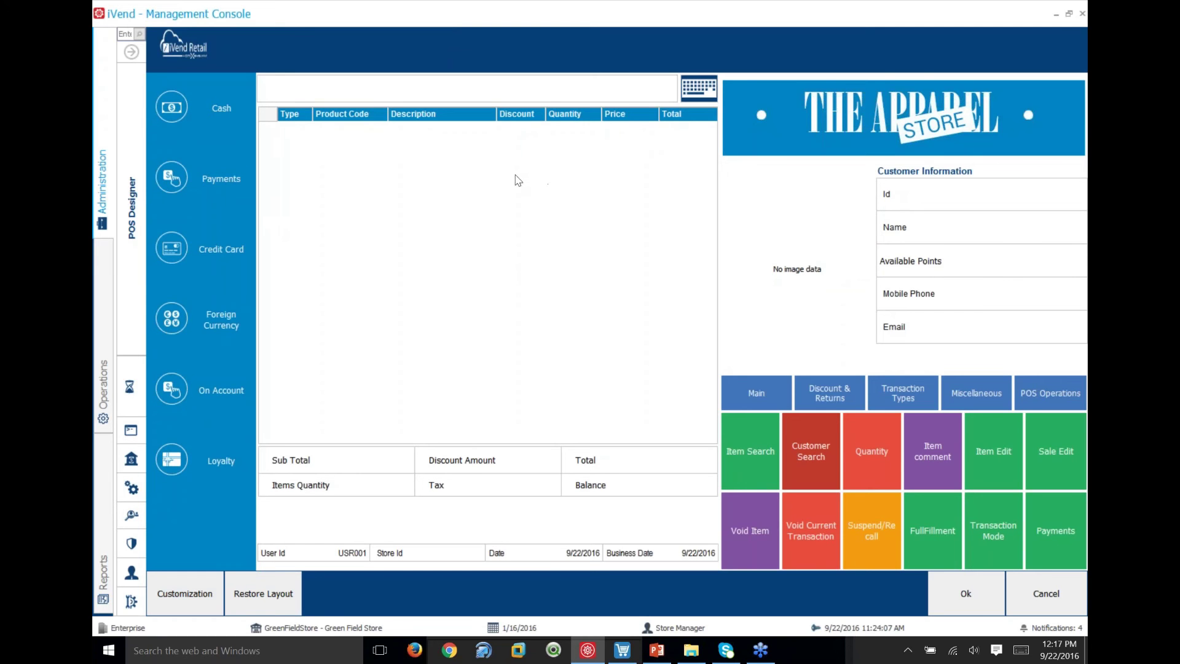
click(196, 598)
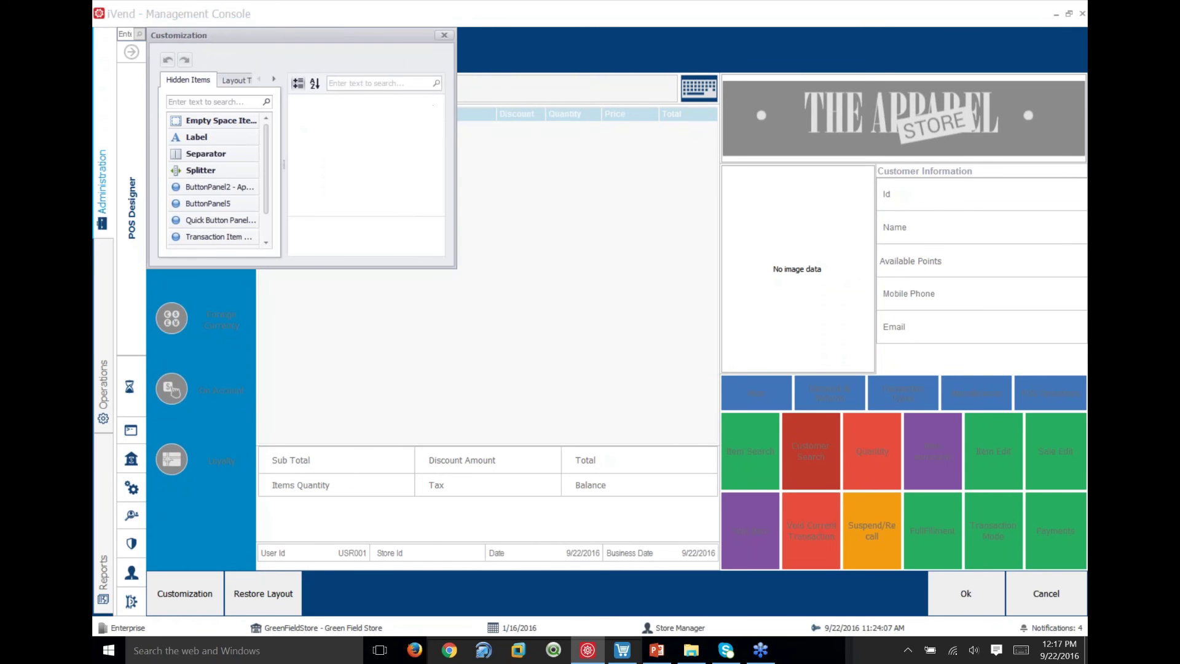
drag(455, 146, 590, 146)
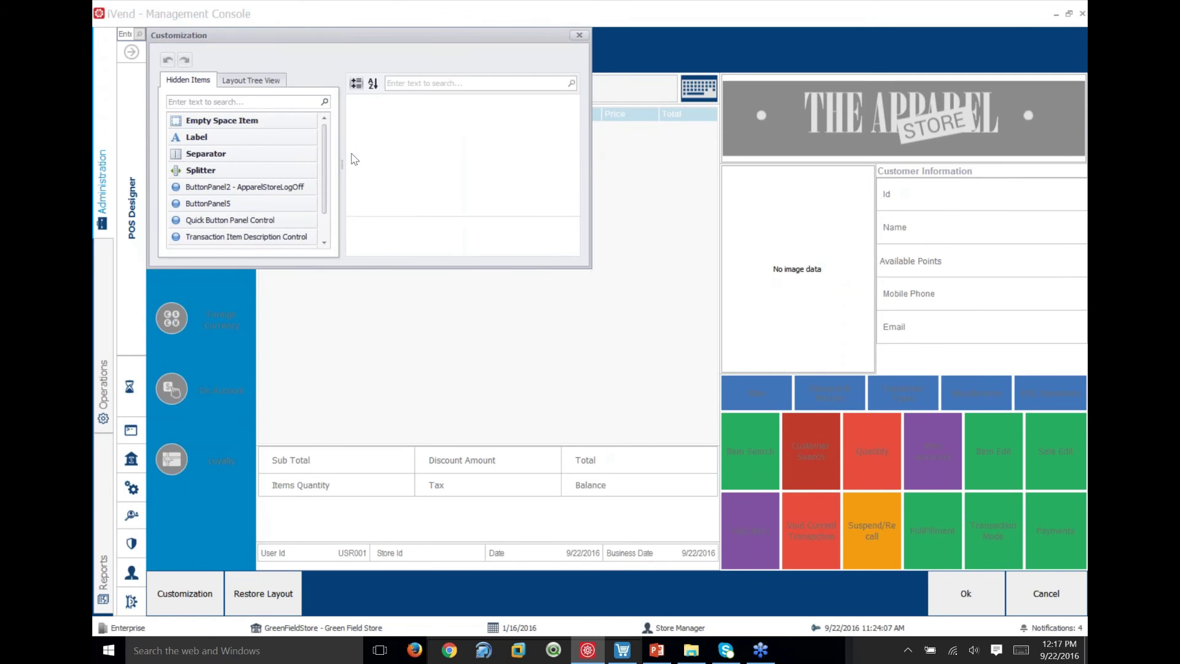
drag(343, 163, 356, 162)
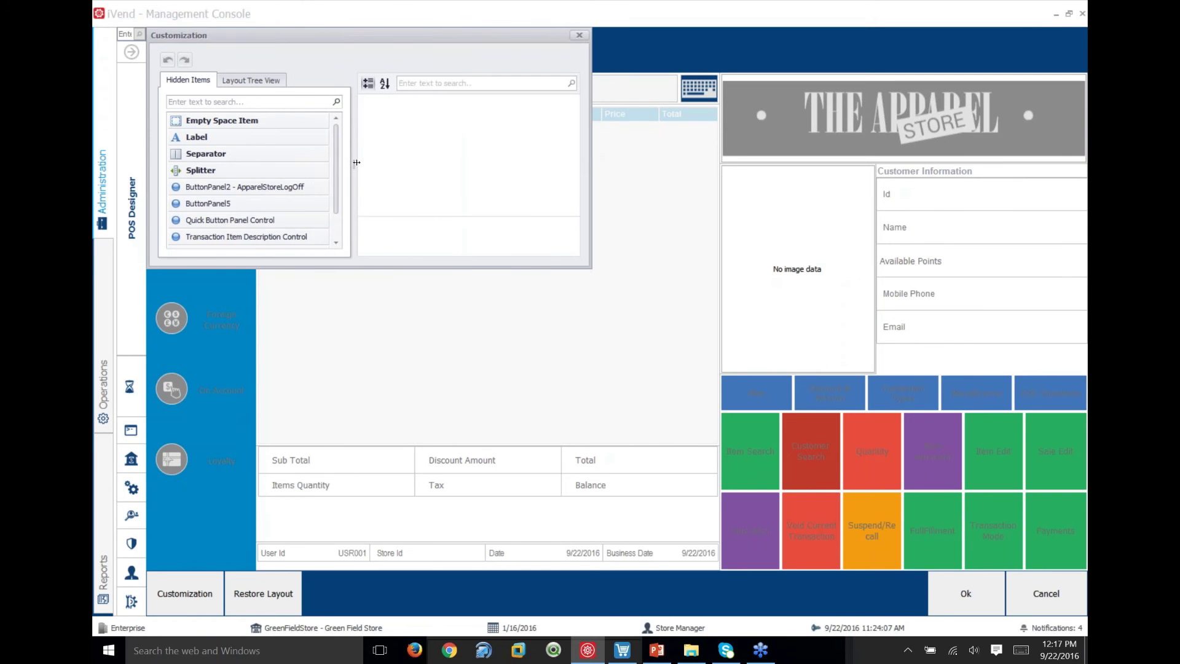
click(251, 80)
click(187, 82)
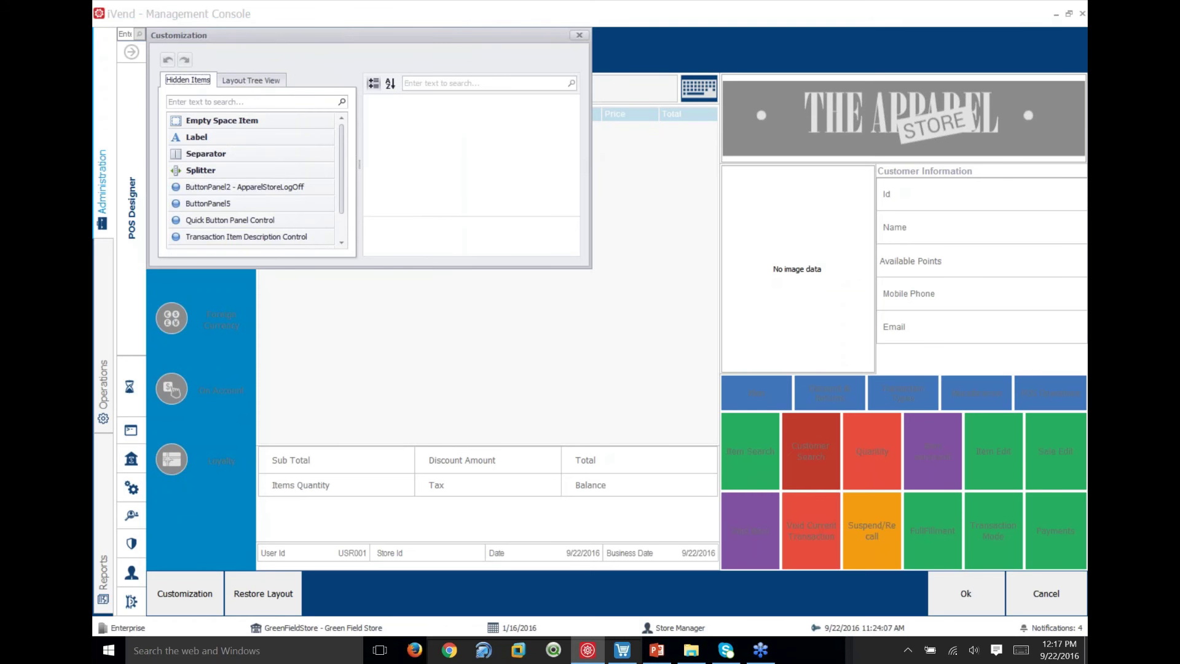
click(257, 83)
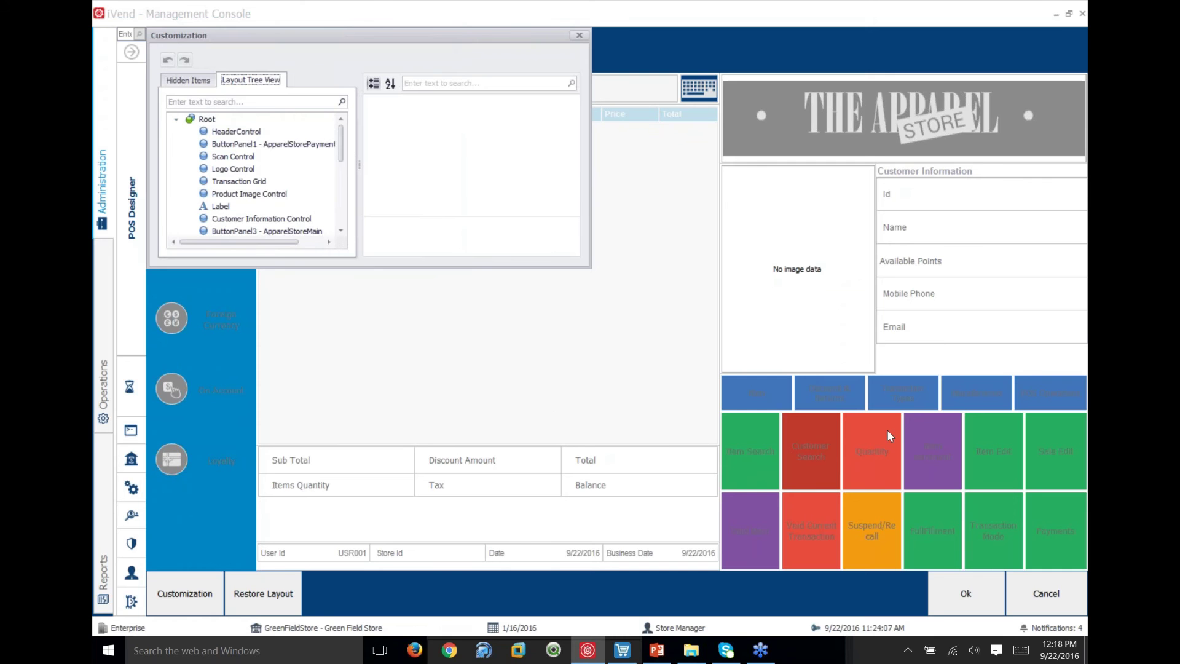
- Select Product Image, Customer Information, Logo, Scan, ButtonPanel4, ButtonPanel3 and Transaction Grid controls
click(823, 258)
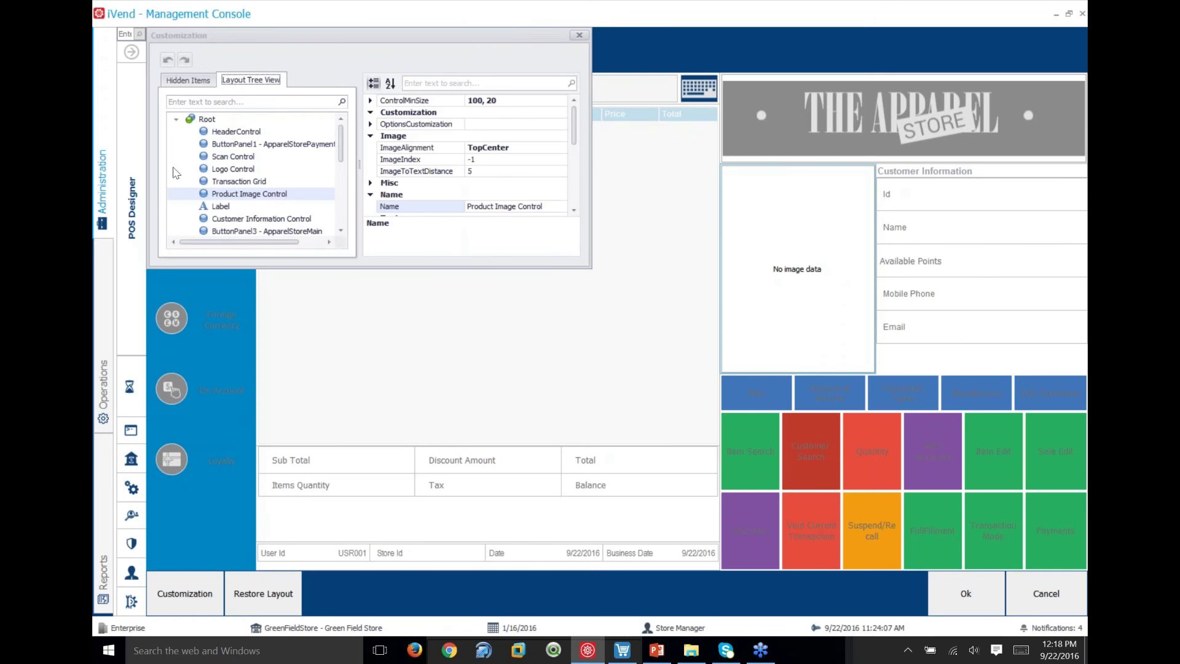
click(954, 258)
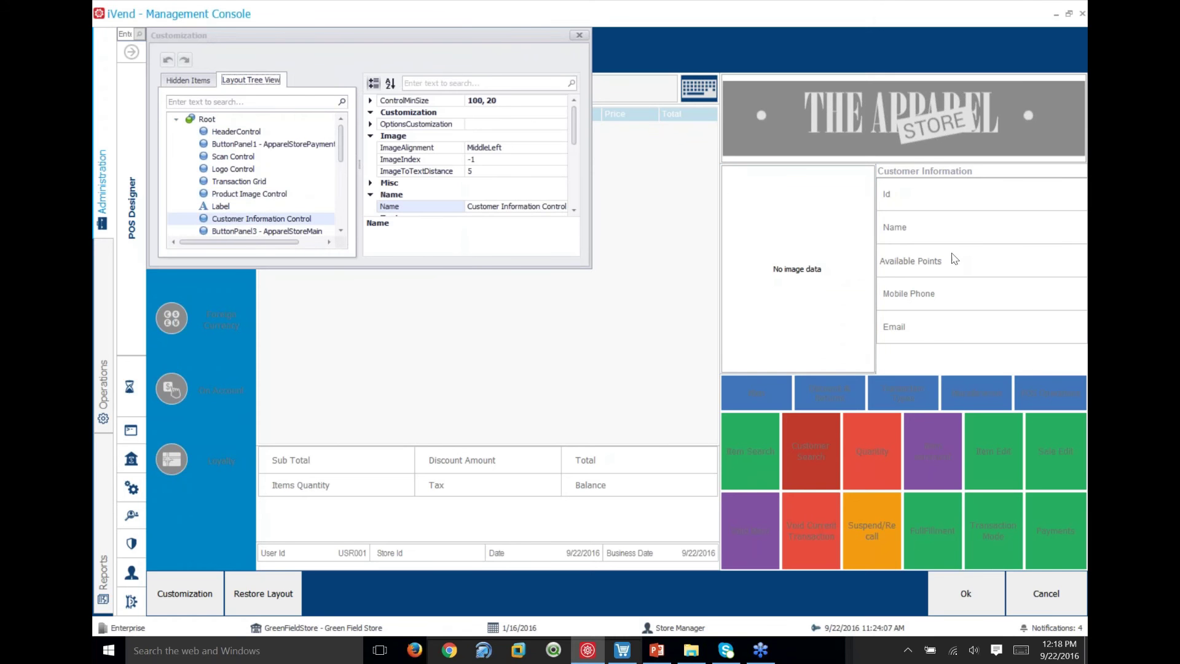
click(861, 135)
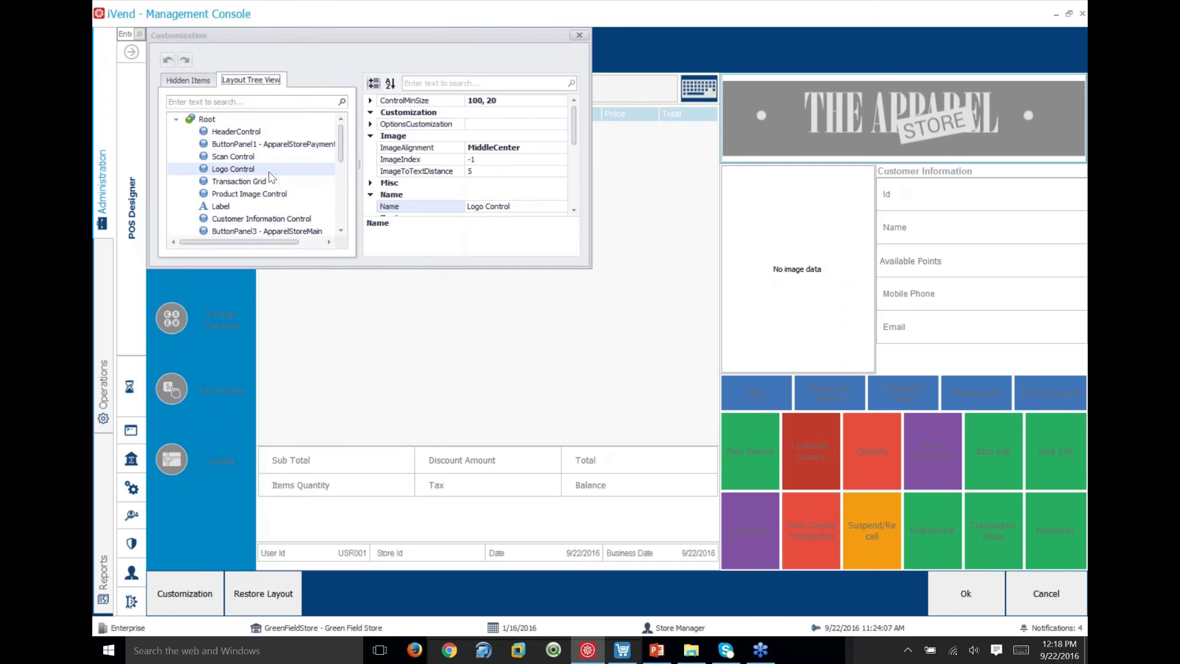
click(624, 100)
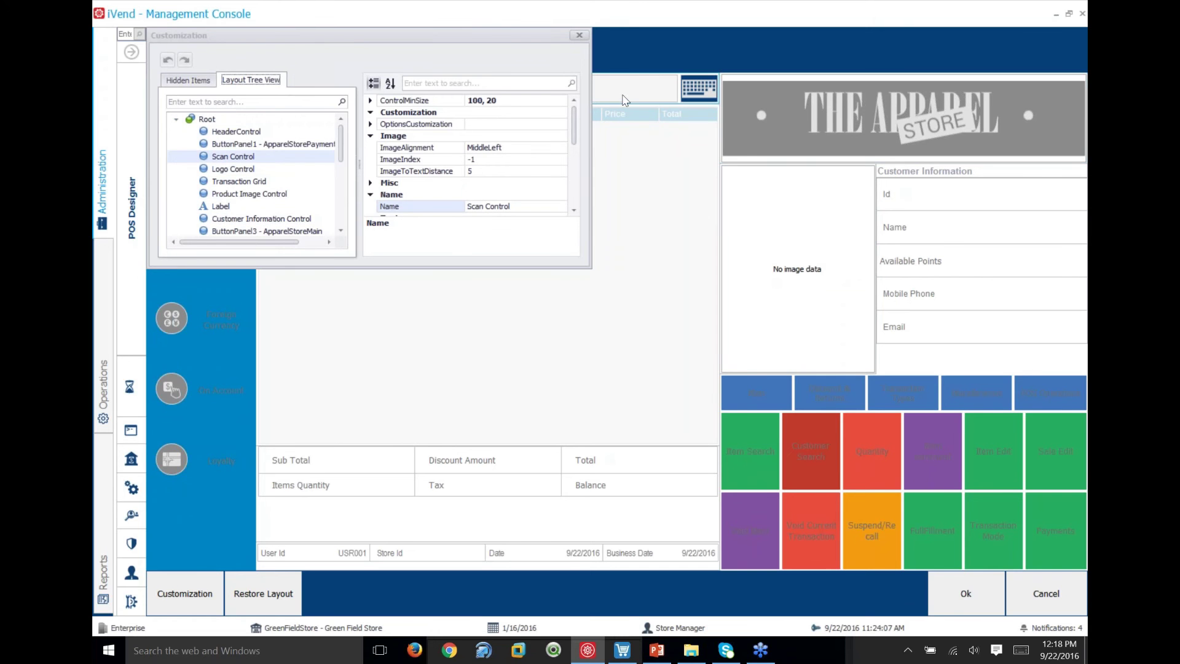
click(843, 466)
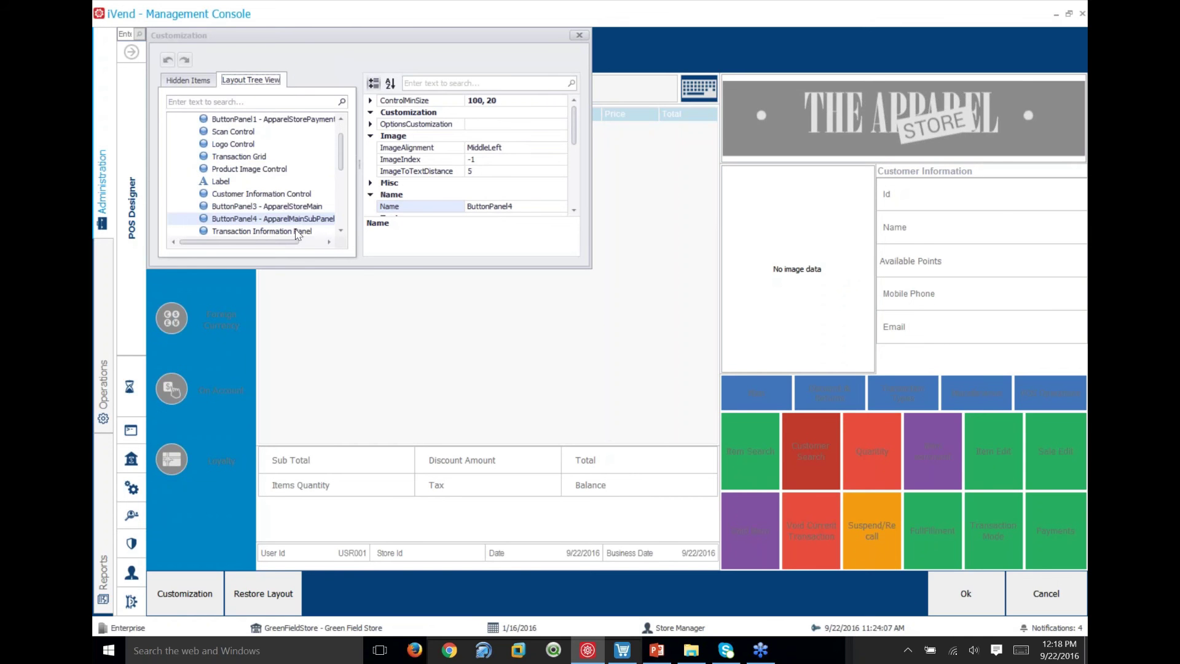
click(838, 407)
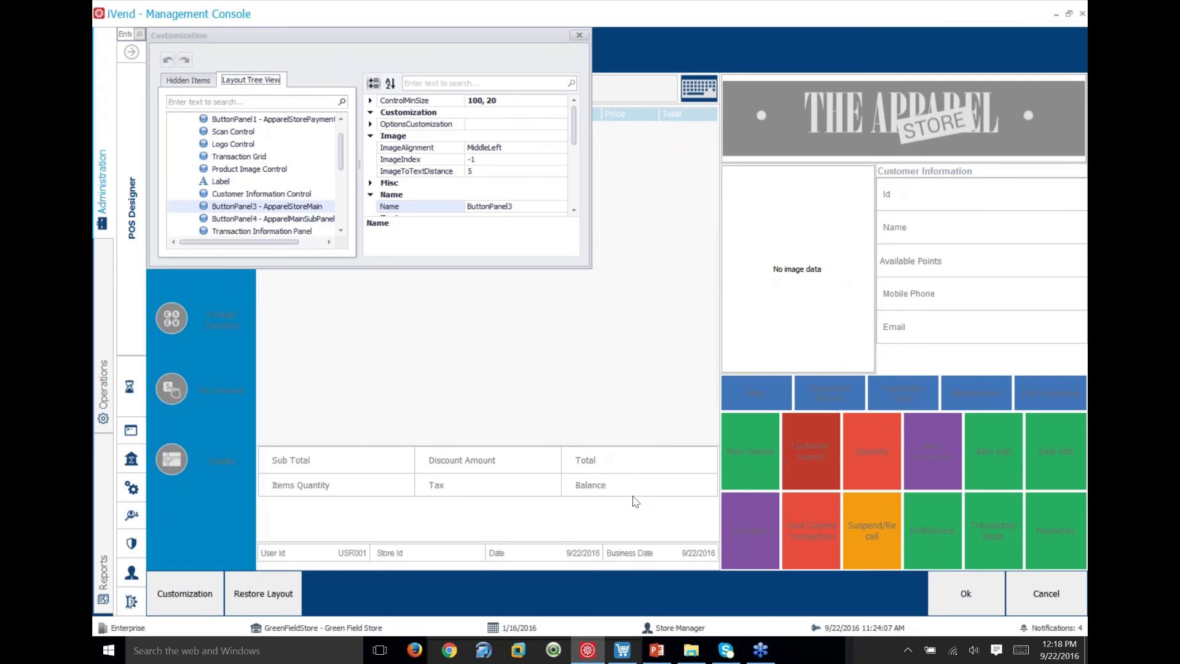
click(623, 382)
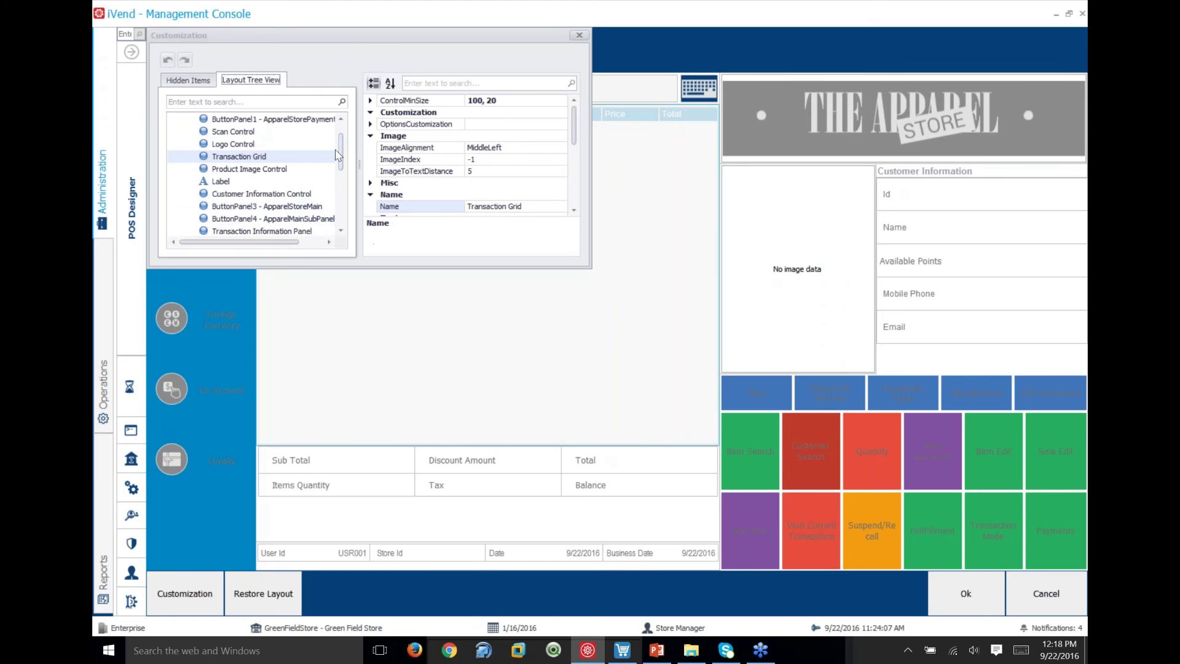
mouse_move(340, 155)
mouse_down()
mouse_move(346, 182)
mouse_move(345, 146)
mouse_up()
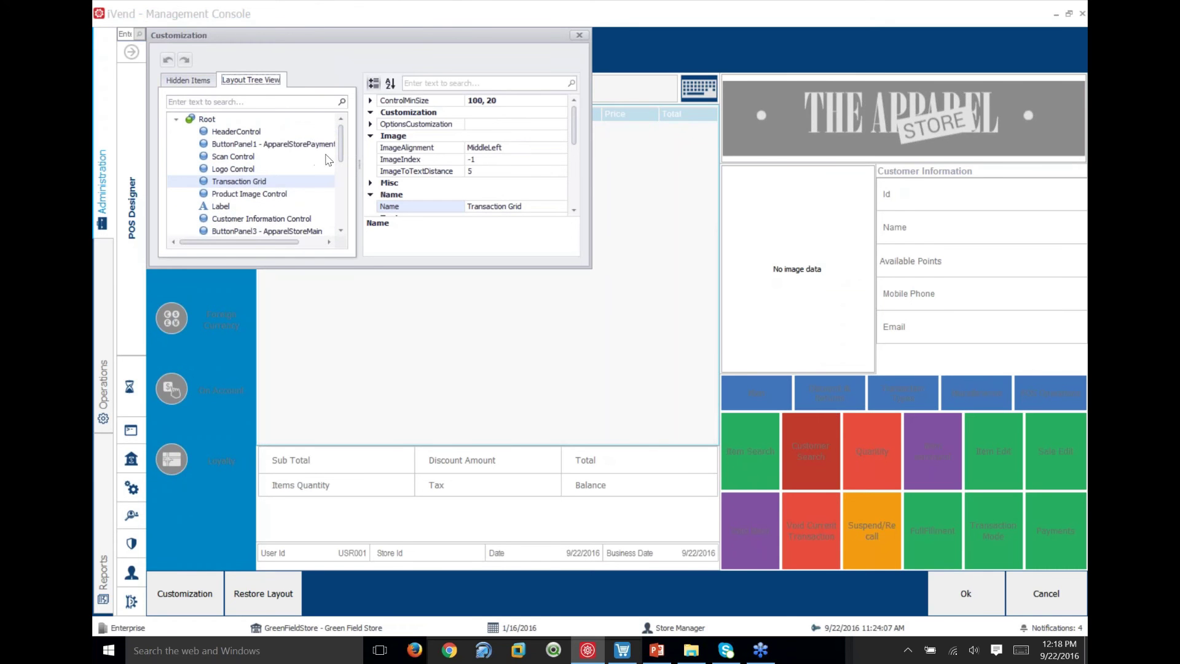
mouse_move(343, 135)
mouse_down()
mouse_move(345, 162)
mouse_move(350, 134)
mouse_up()
scroll(352, 147, down, 5)
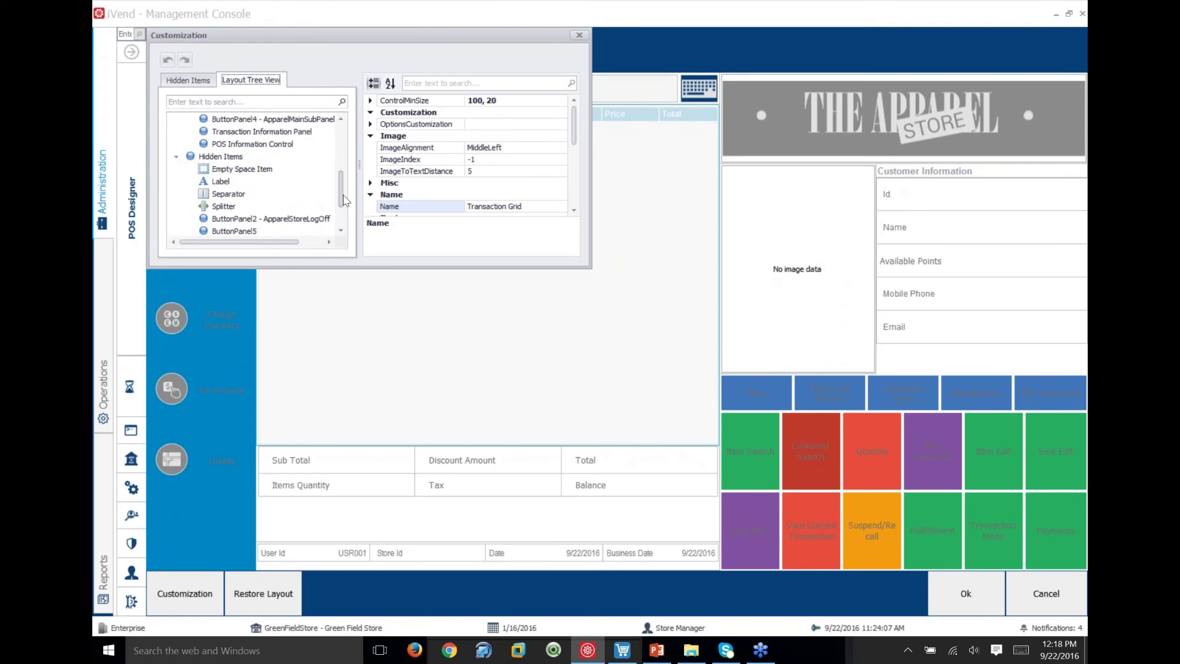
scroll(352, 147, up, 5)
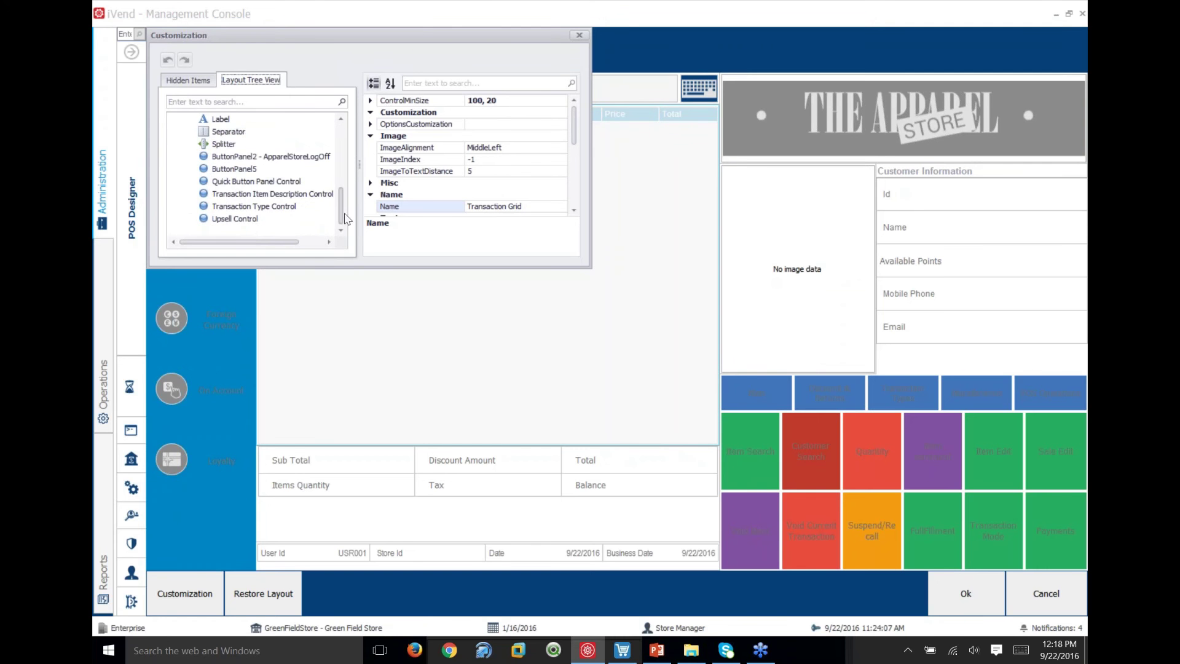
- Inspect hidden items ButtonPanel2, ButtonPanel5 and Quick Button Panel Control, then close Customization
click(188, 80)
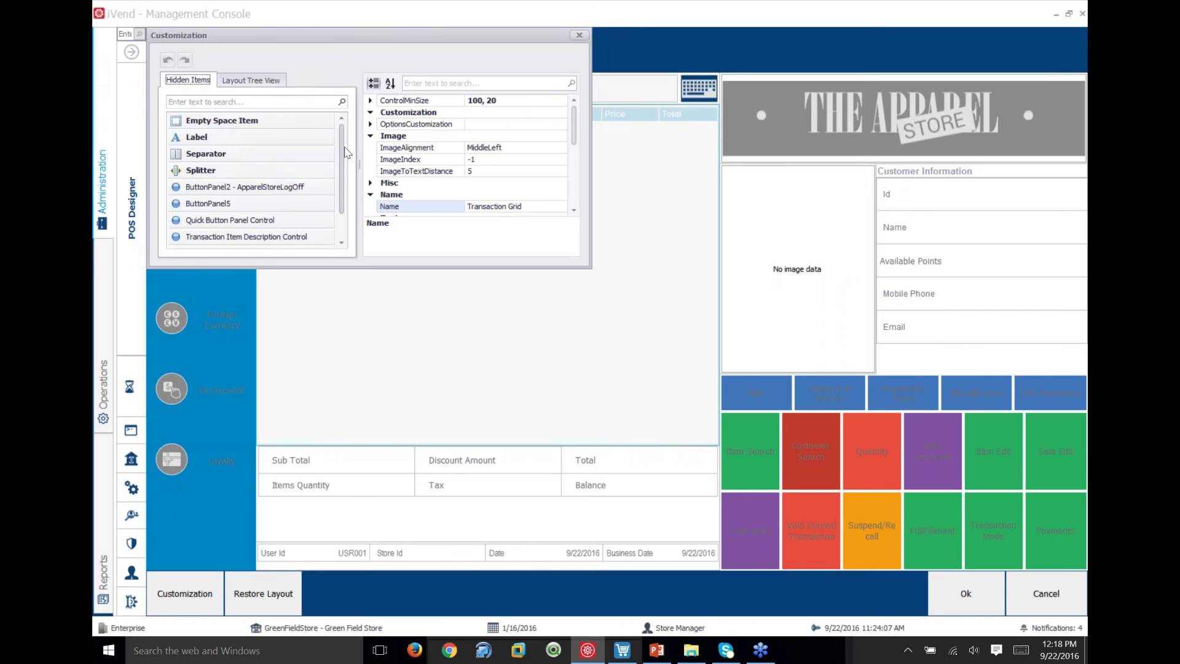
drag(340, 169, 345, 188)
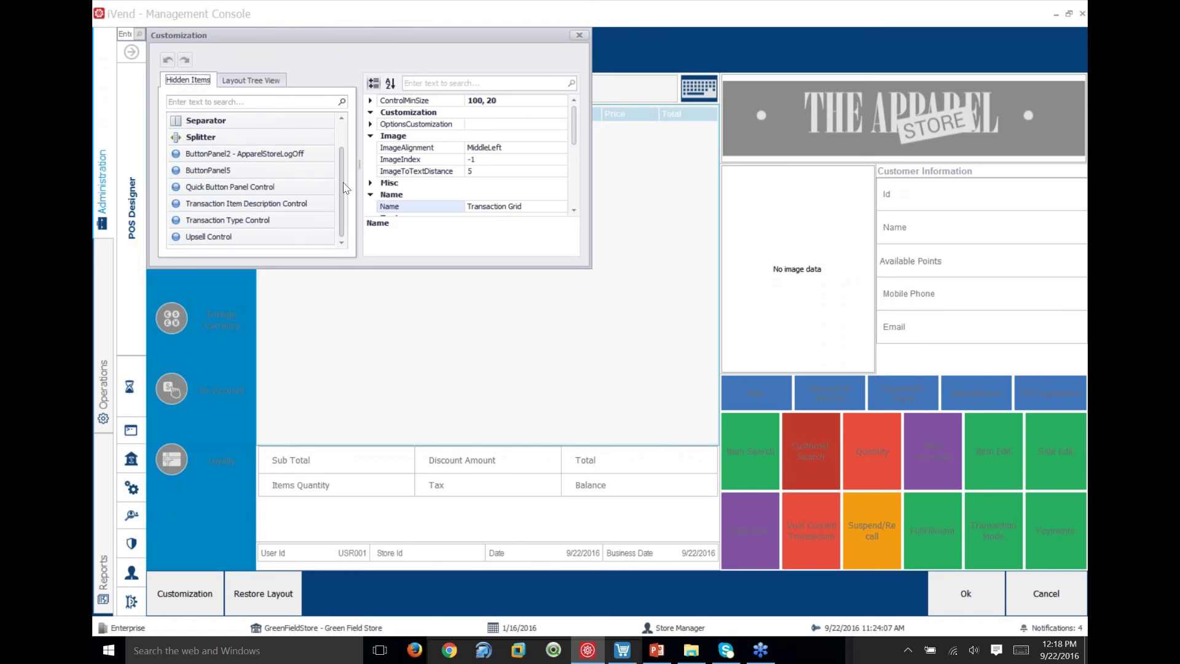
click(209, 161)
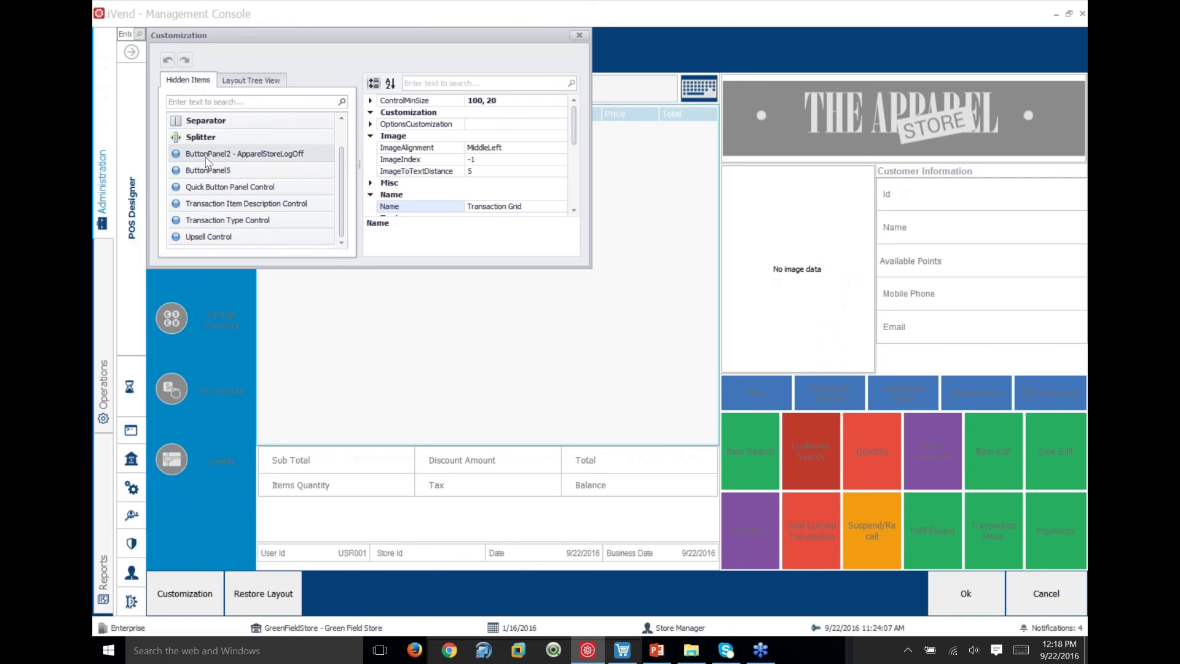
click(208, 177)
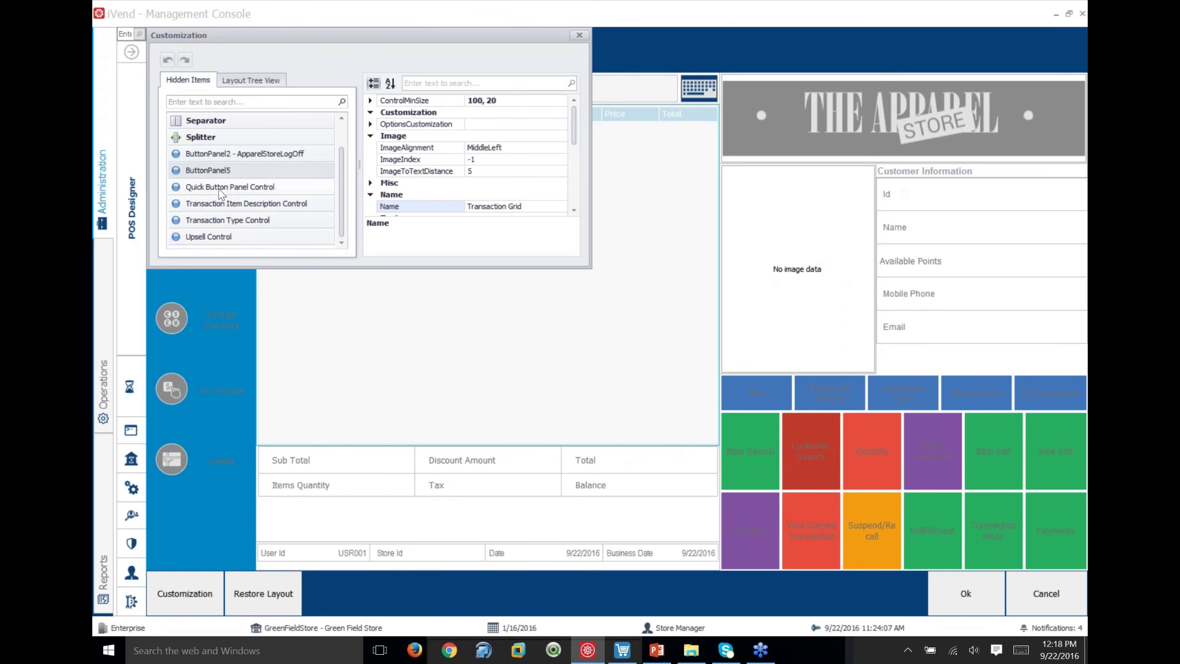
click(217, 189)
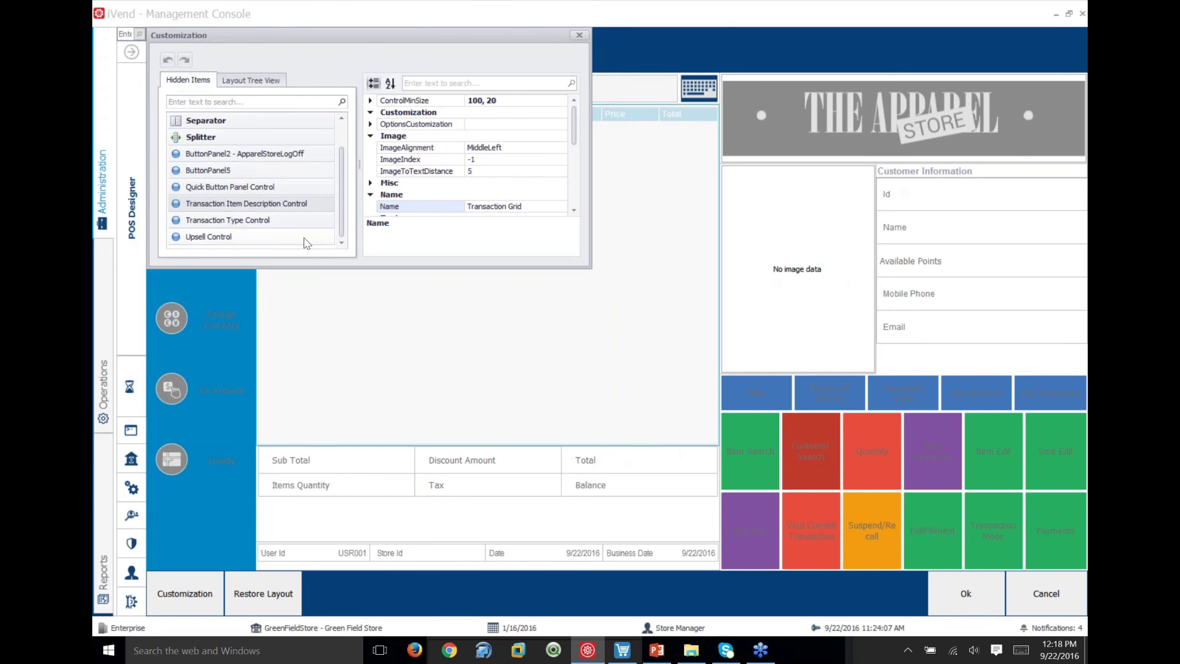
scroll(343, 172, up, 1)
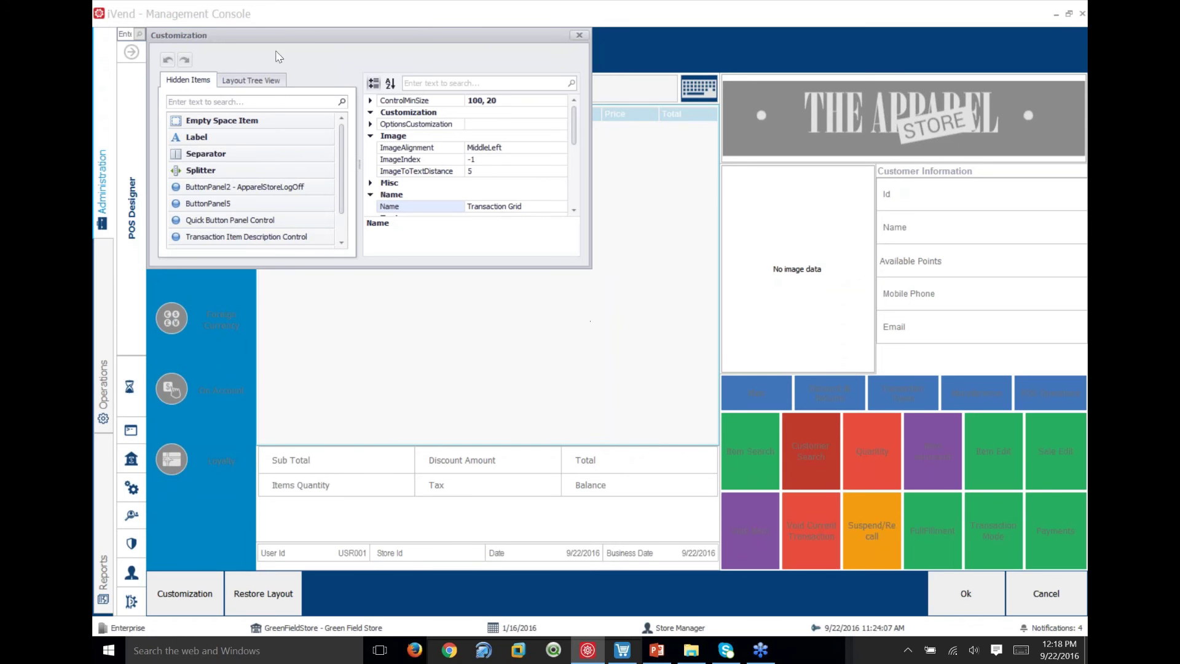
click(272, 83)
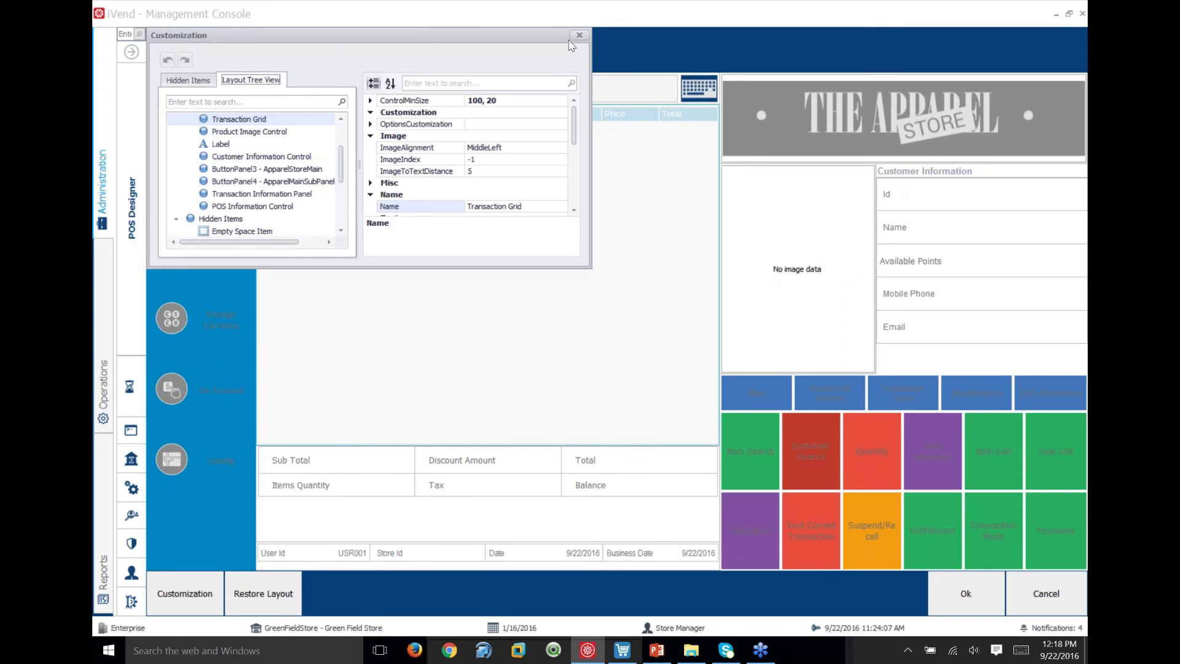
click(912, 229)
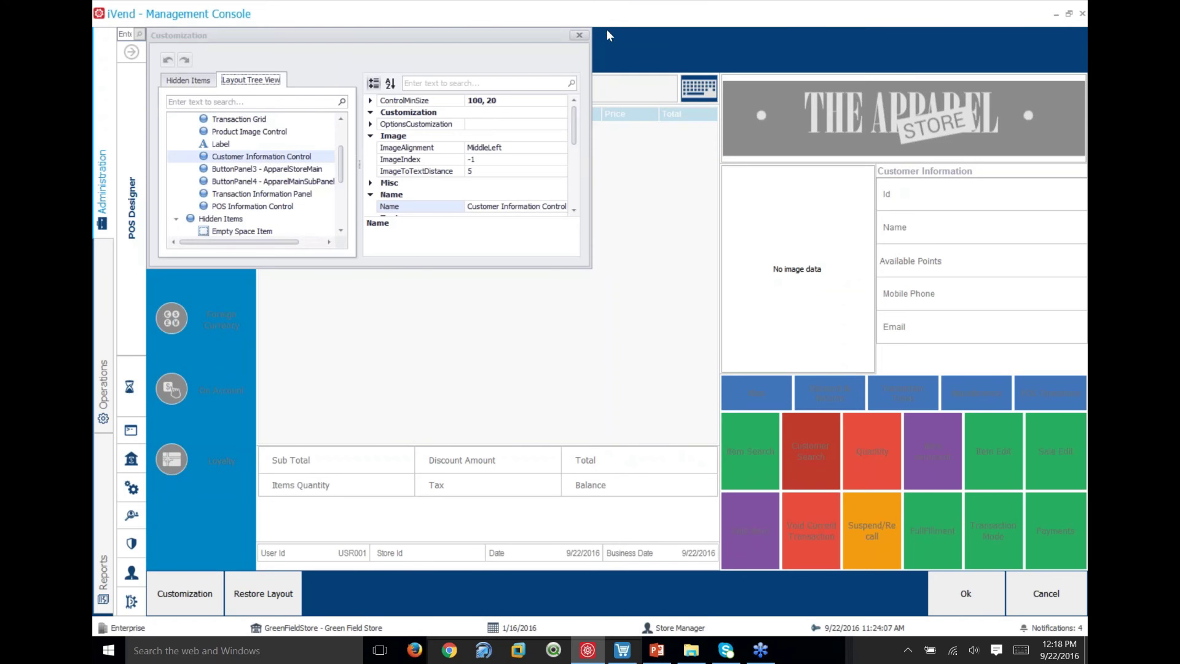
click(578, 37)
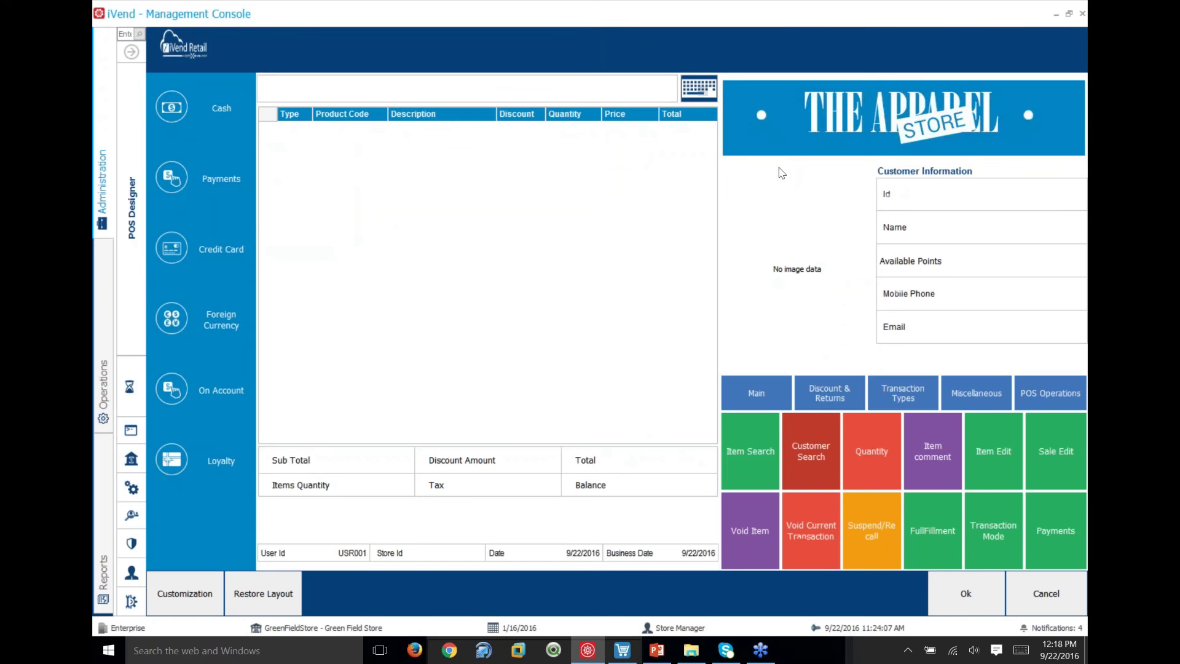
- Reopen Customization from the customer Id field's options and widen the Hidden Items list
right_click(887, 196)
click(940, 204)
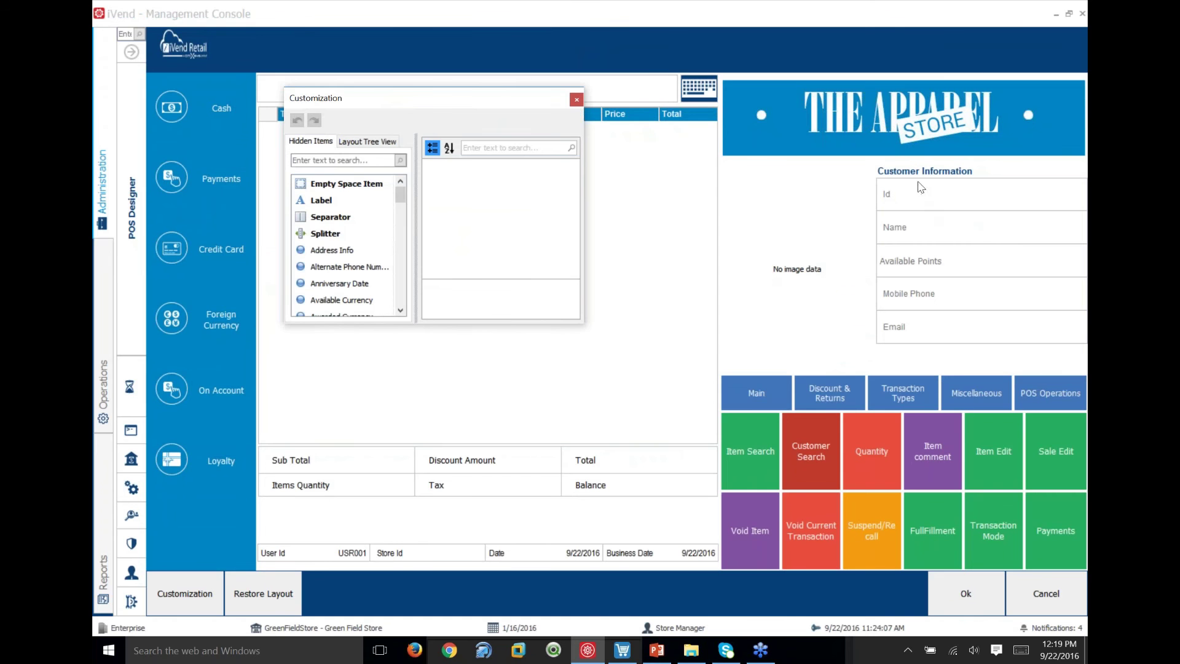
drag(419, 247, 701, 240)
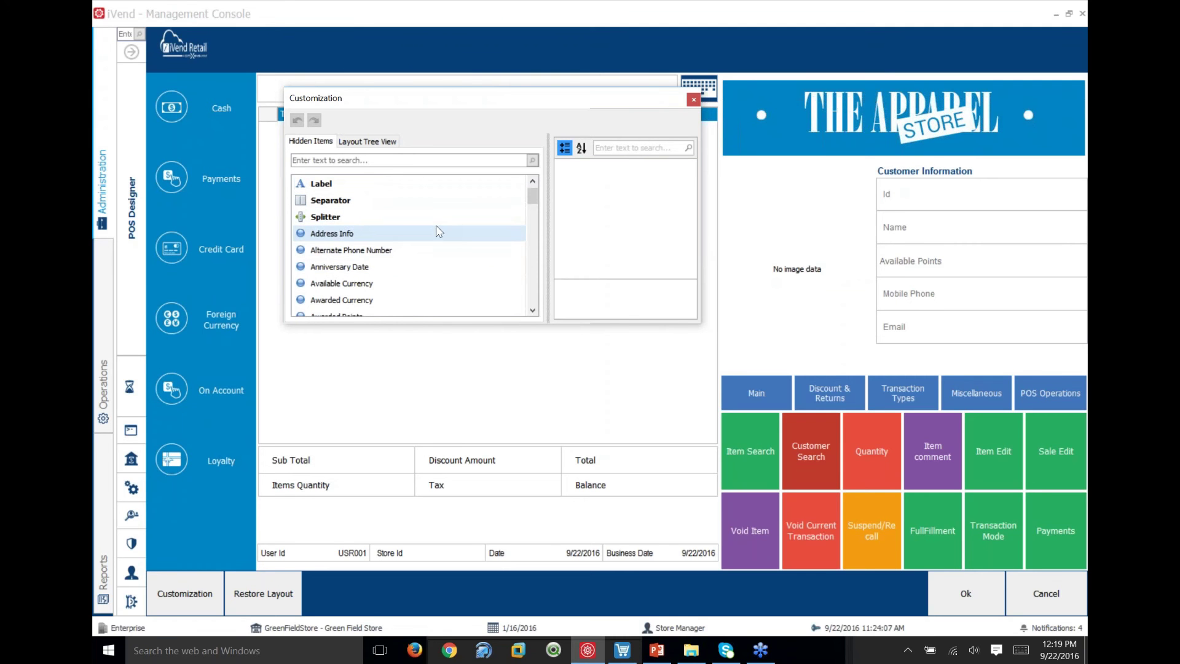
- Scroll through the hidden customer fields, switch to Layout Tree View, and close Customization
scroll(398, 266, down, 1)
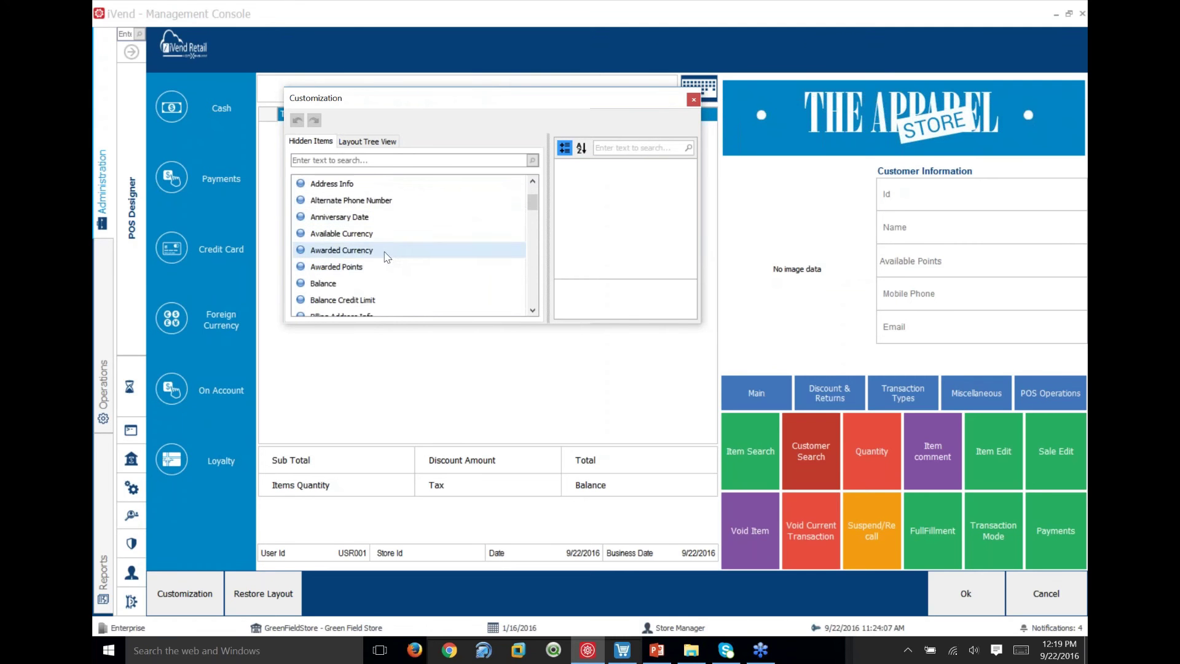
scroll(387, 259, down, 2)
scroll(382, 255, down, 2)
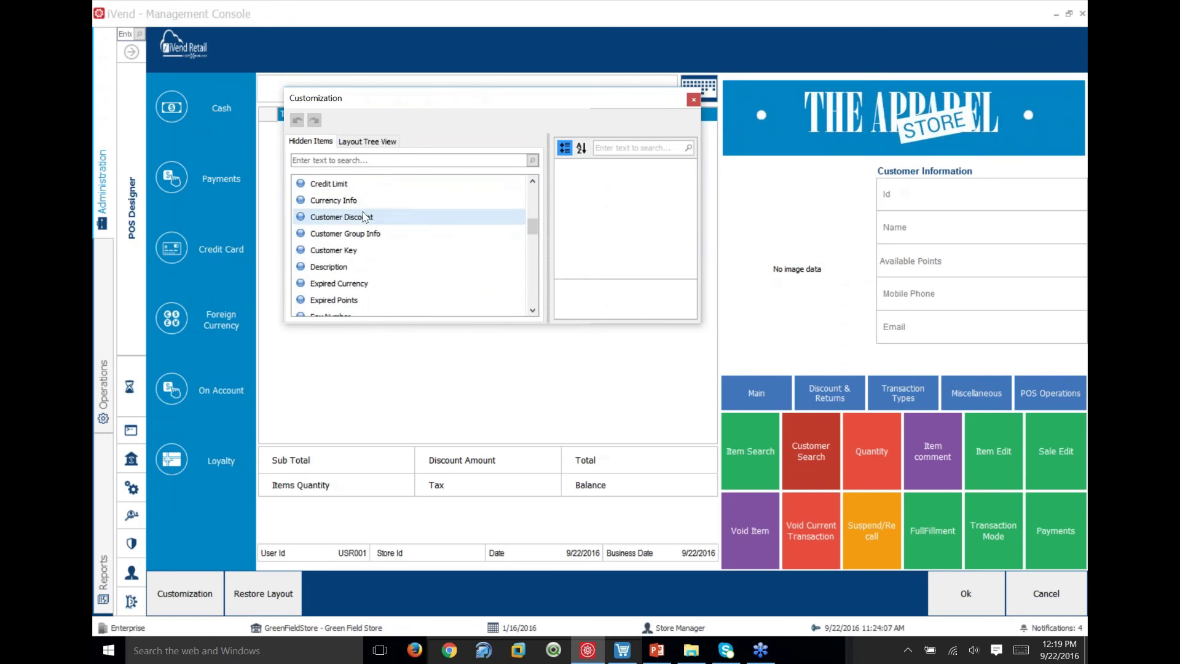
scroll(393, 225, down, 3)
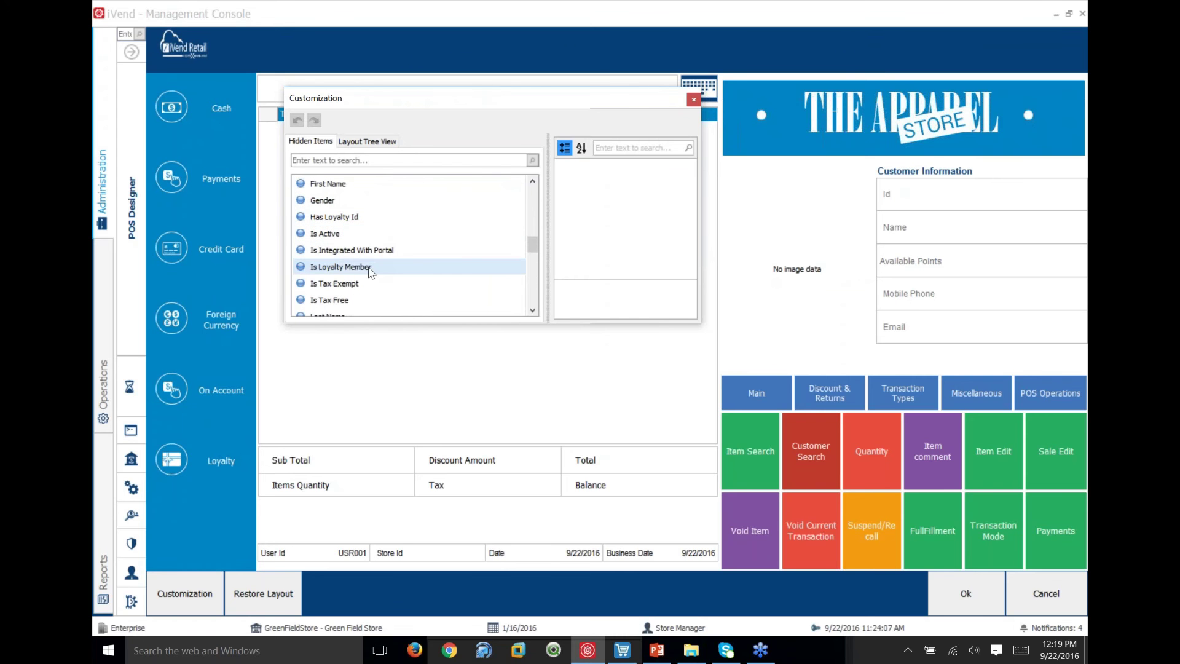
scroll(371, 272, down, 2)
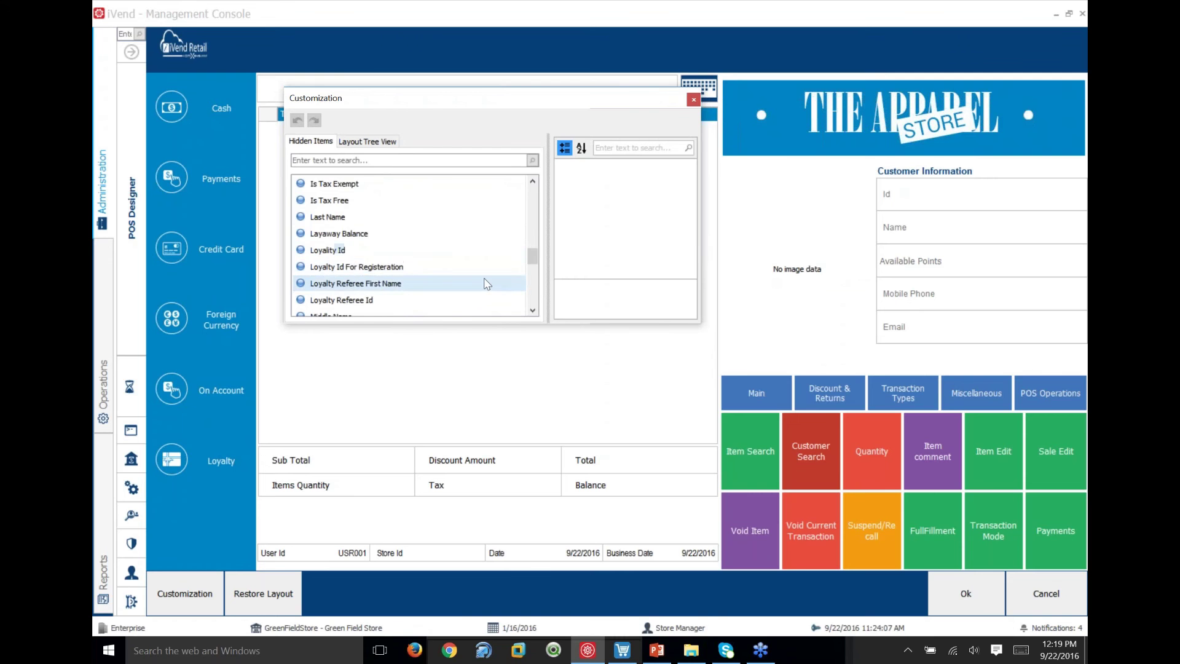
scroll(483, 282, down, 2)
scroll(395, 247, down, 2)
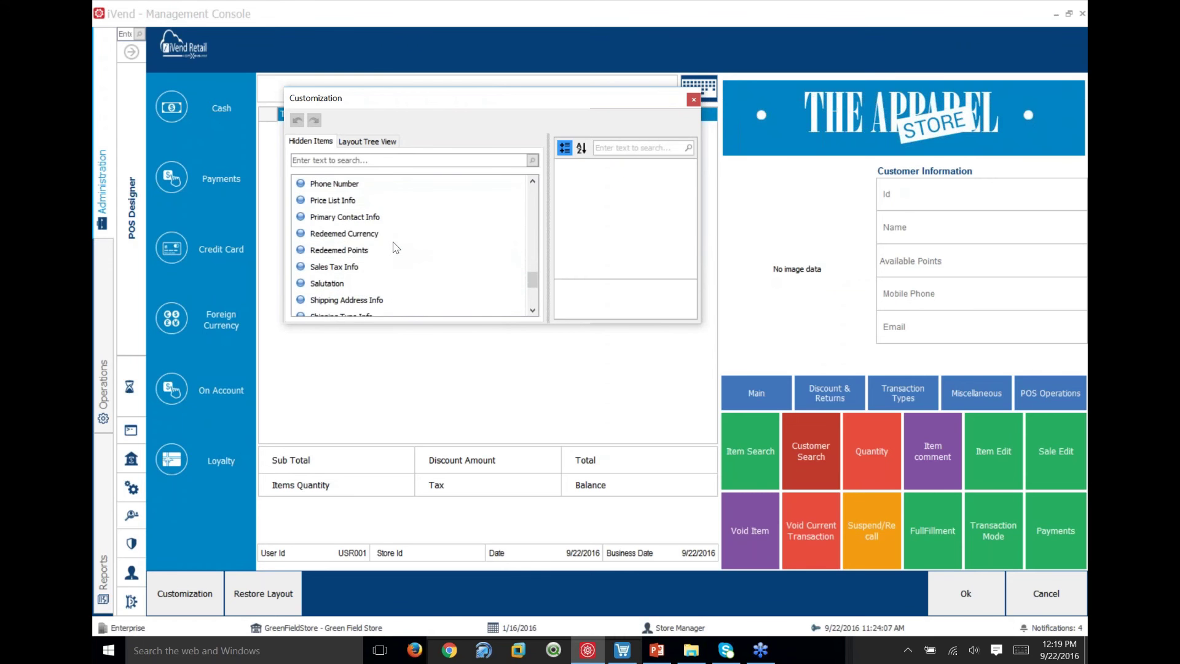
scroll(396, 248, down, 2)
scroll(396, 248, up, 15)
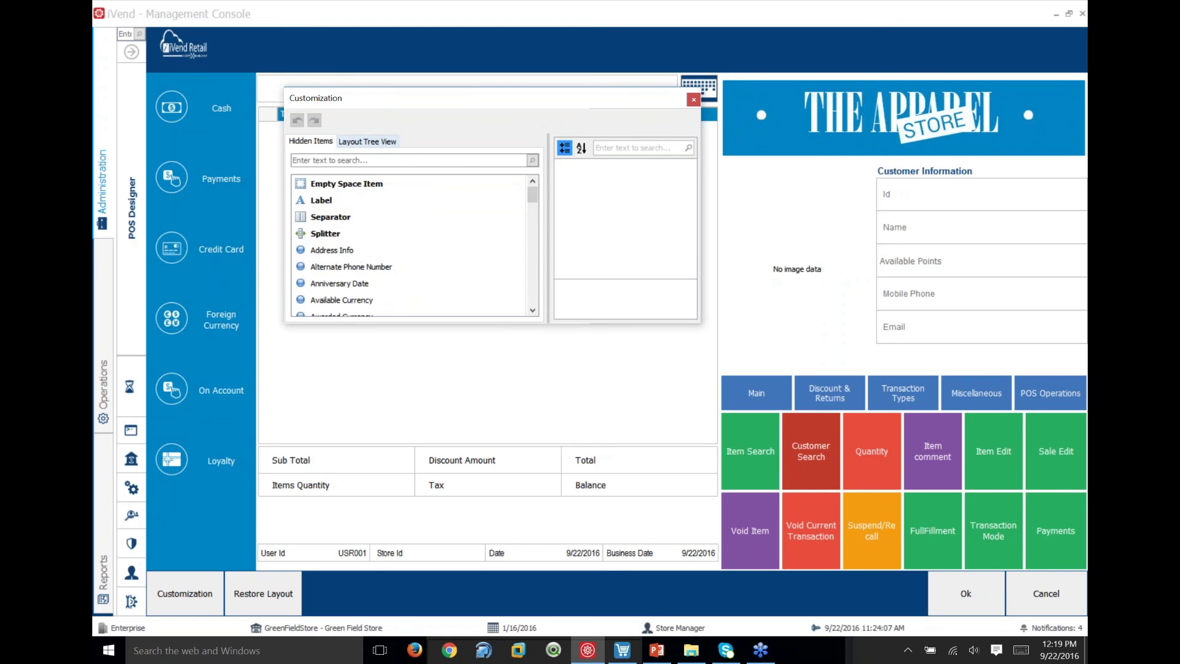
click(367, 141)
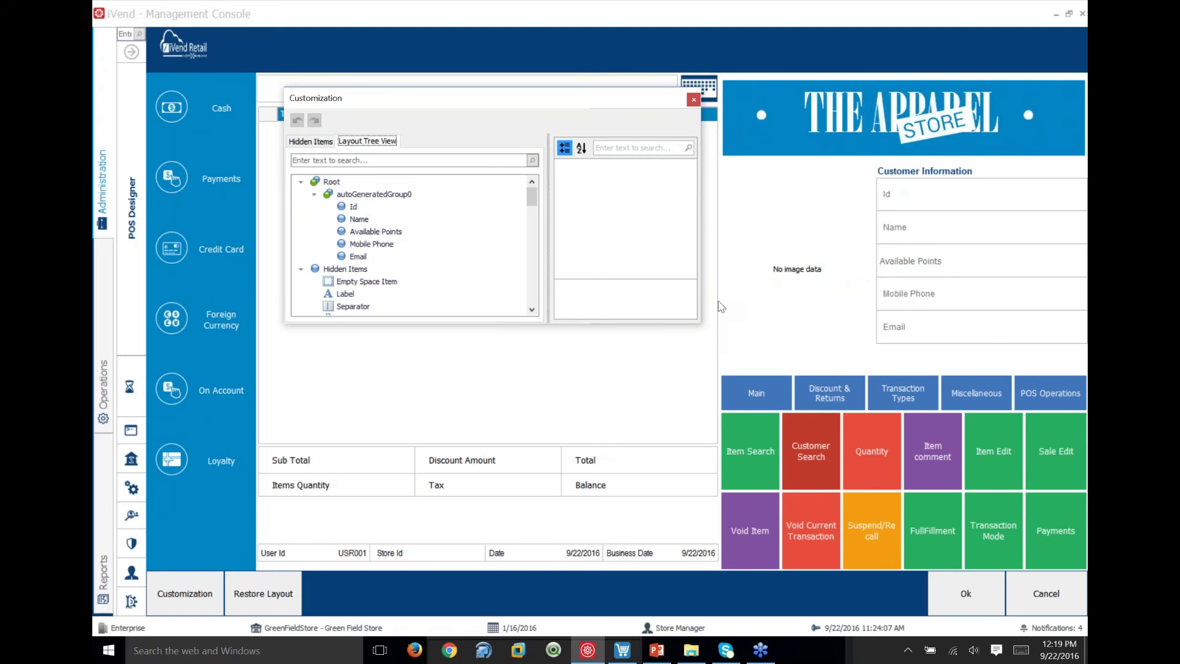
click(694, 101)
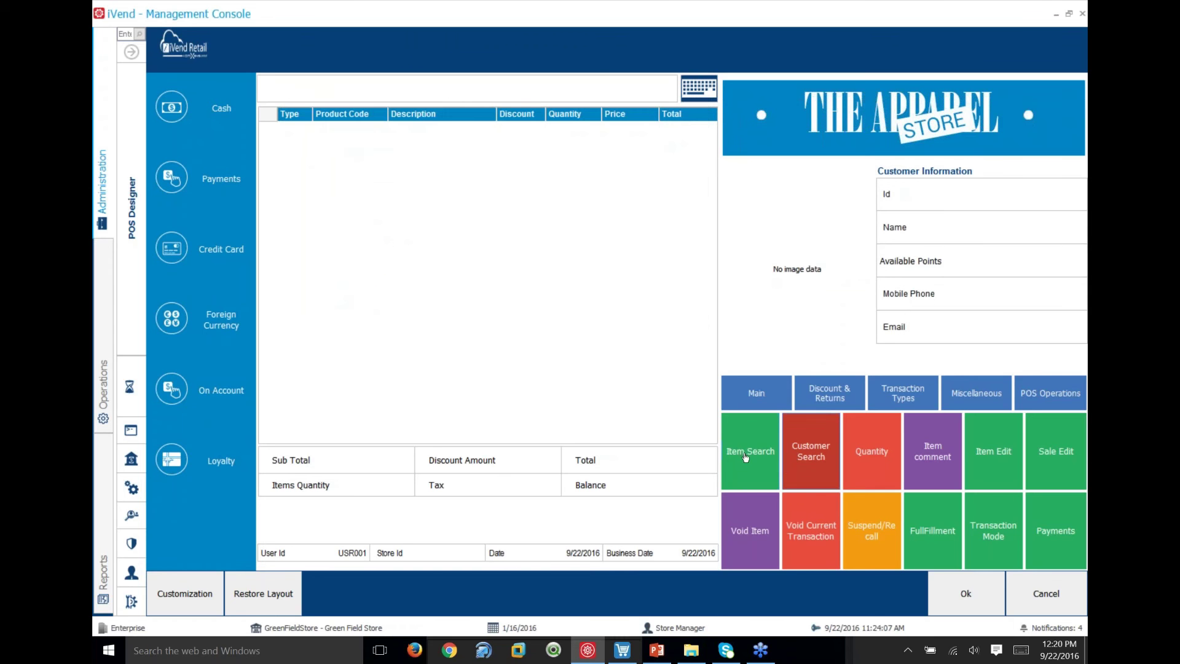
- Reopen Customization and view options for the action button grid, top menu panel and ButtonPanel3
click(179, 596)
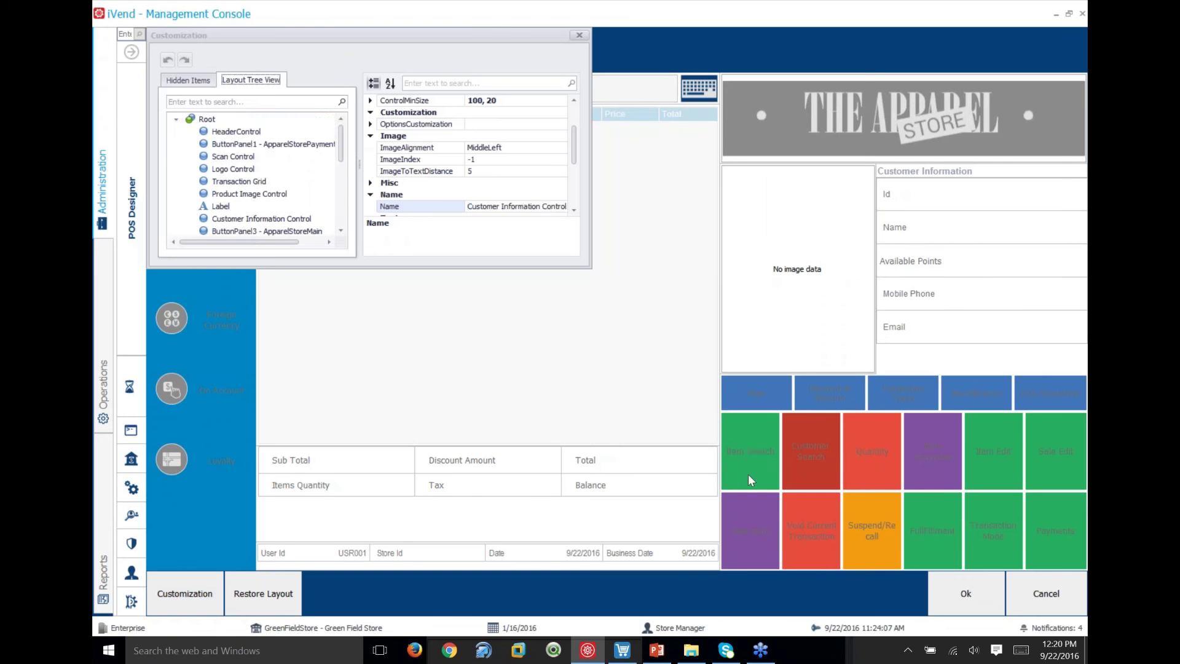
click(758, 450)
right_click(757, 436)
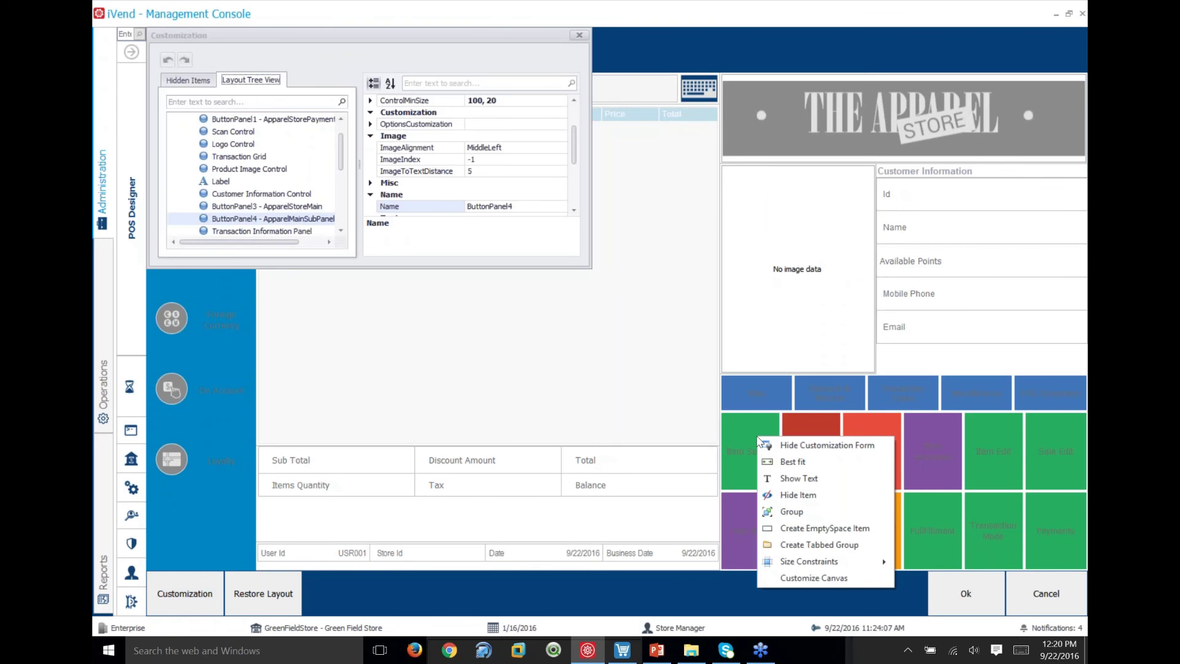
click(751, 393)
right_click(752, 392)
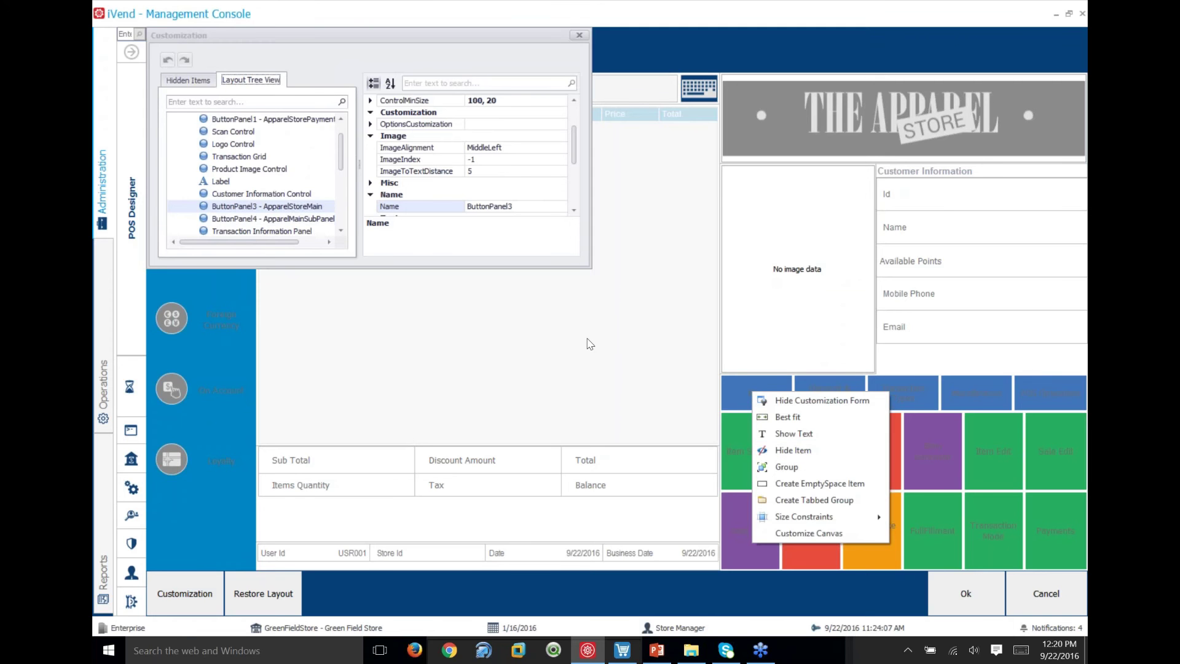
click(289, 207)
right_click(289, 208)
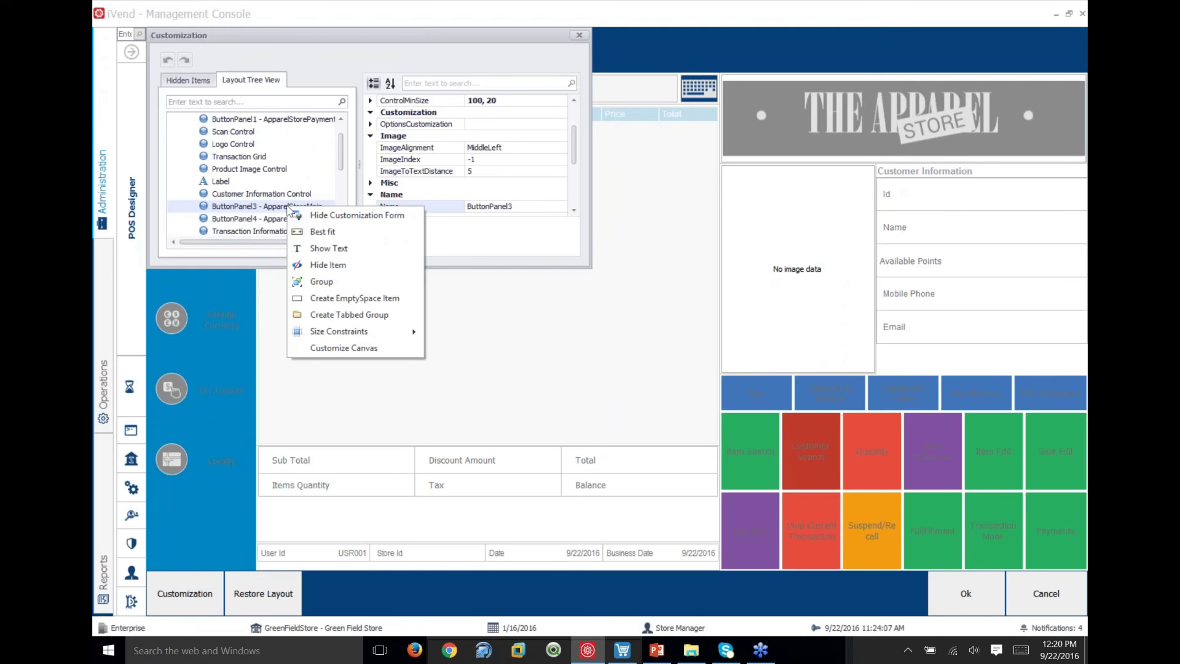
- Select the Transaction Grid, close Customization, and cancel the unsaved layout edits
click(495, 397)
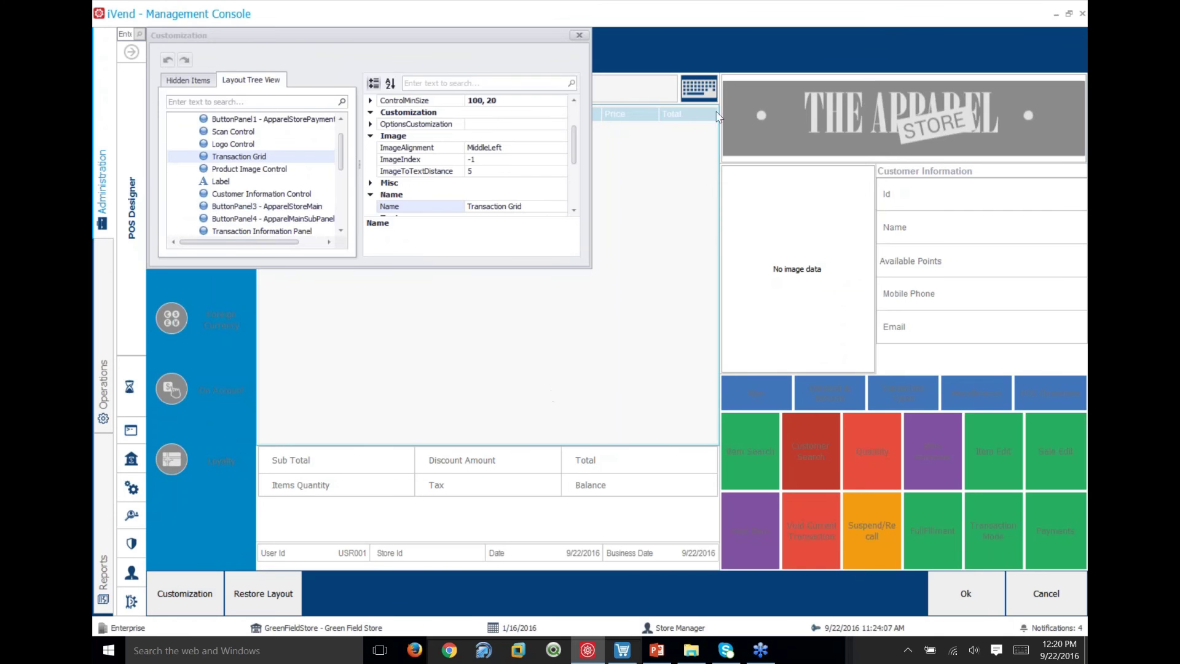
click(579, 35)
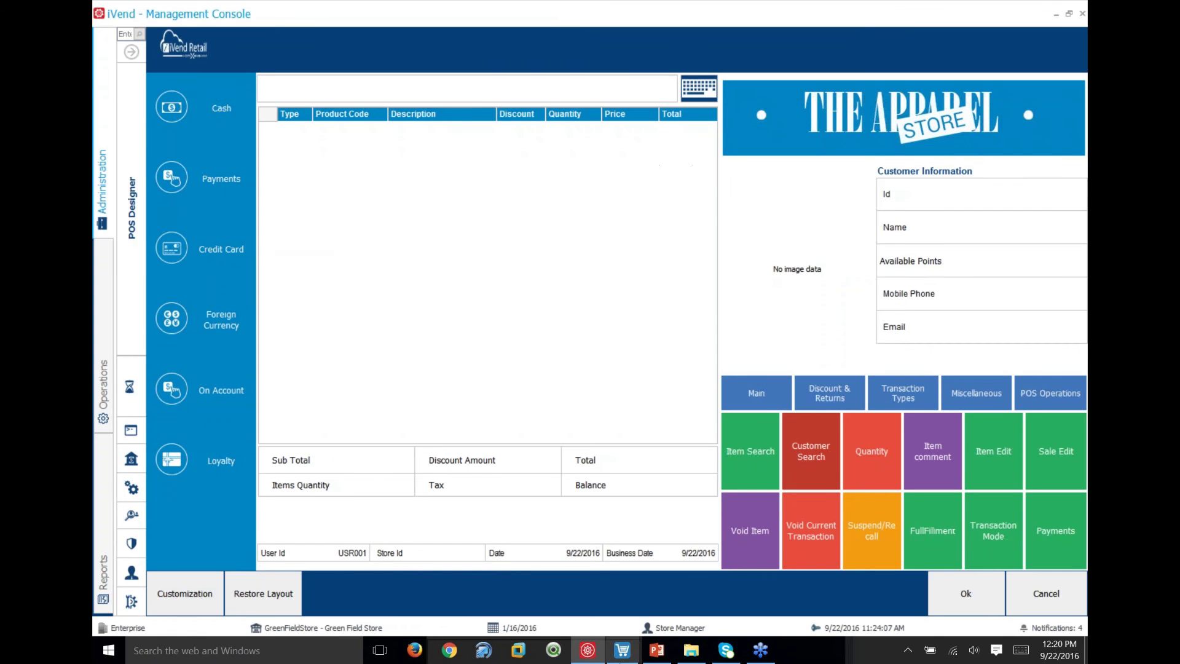
click(1055, 595)
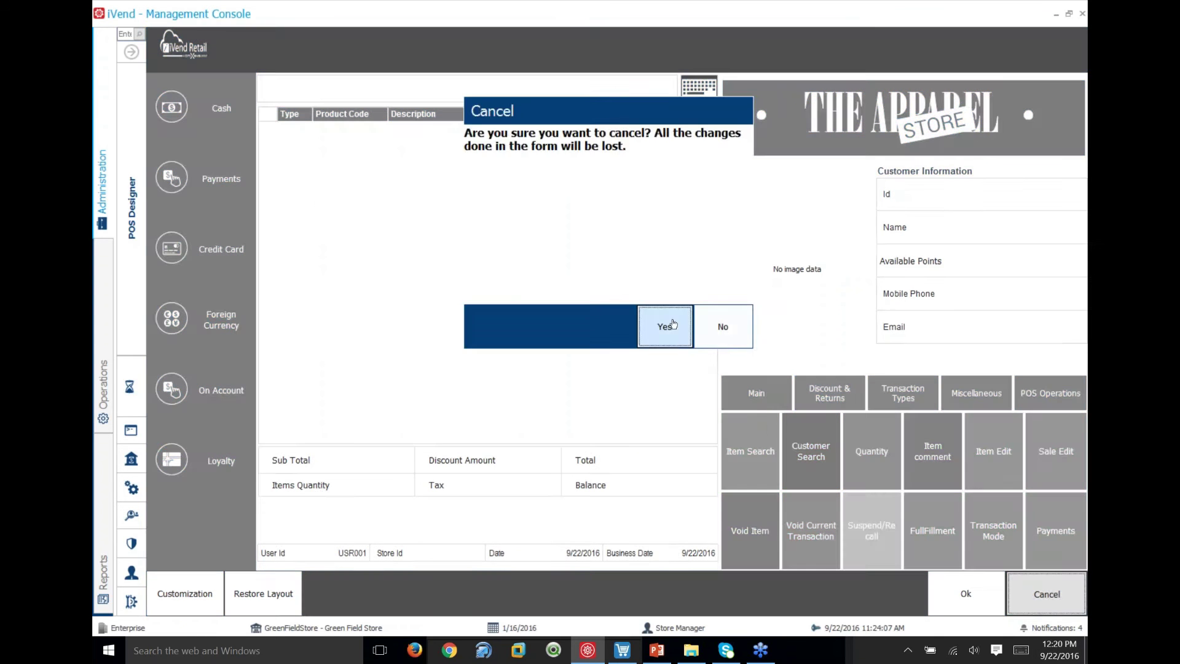
- Discard the layout changes and browse the button panels for Button Panel 3
click(667, 325)
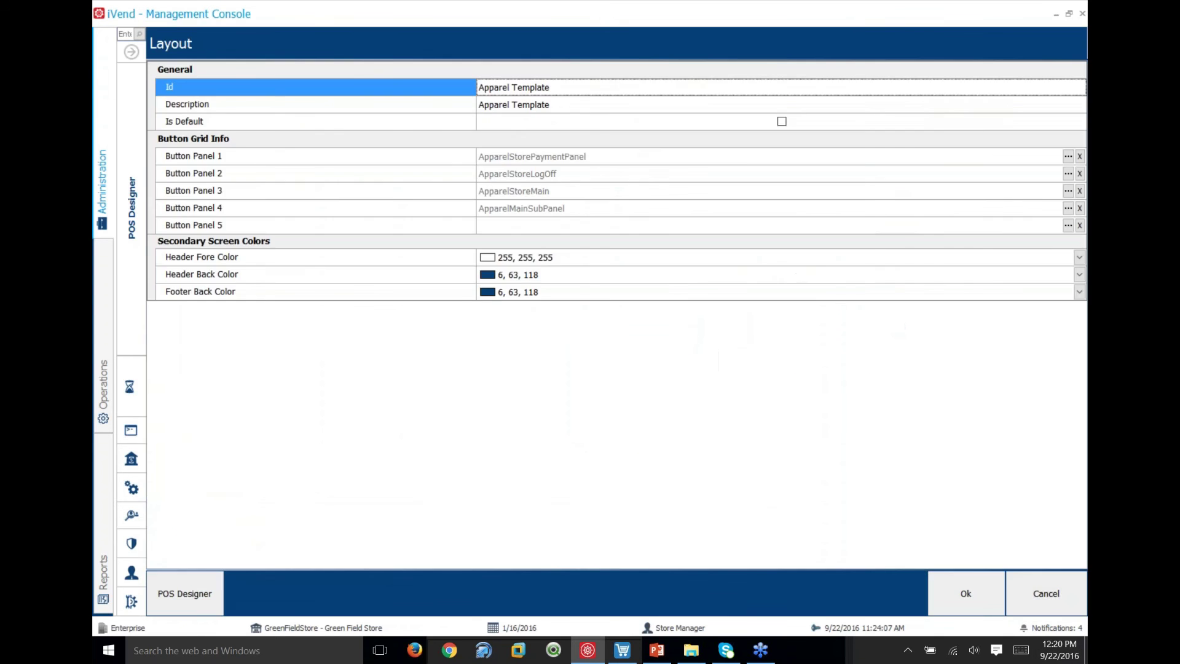
click(510, 156)
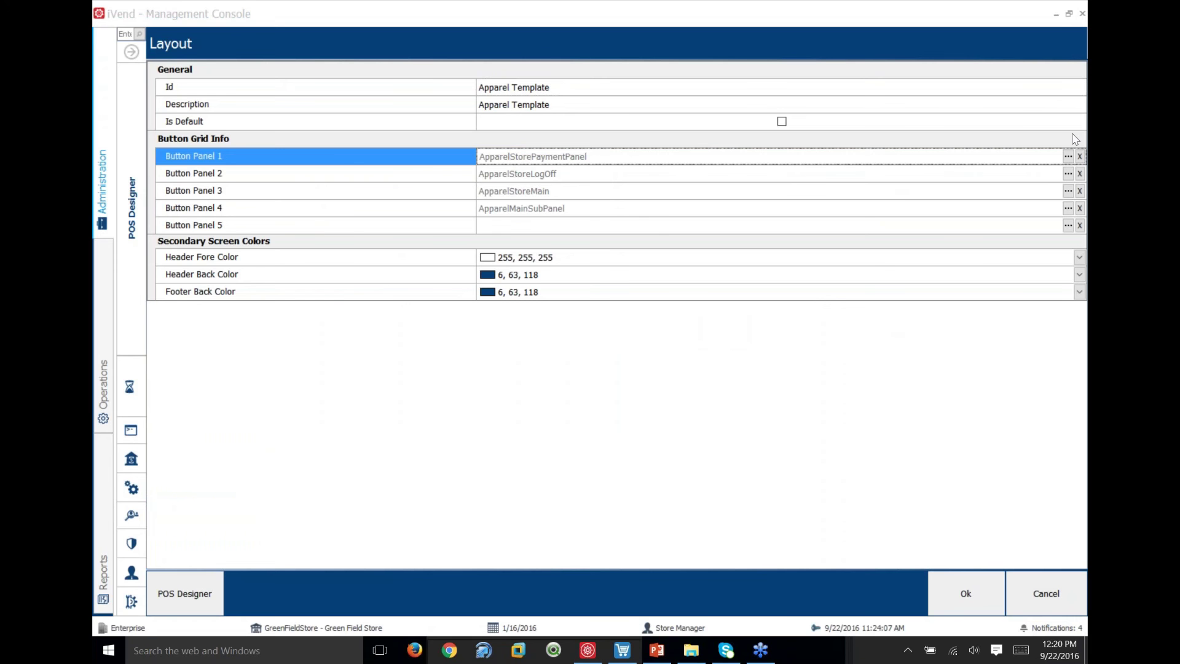
click(552, 193)
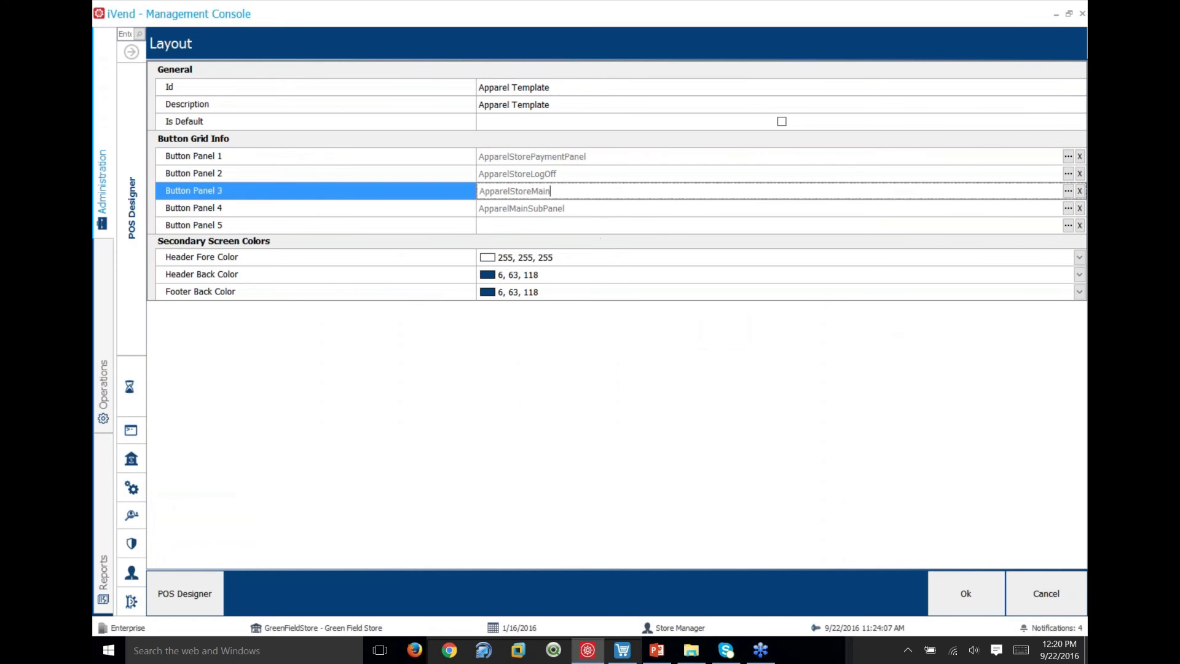
click(1069, 191)
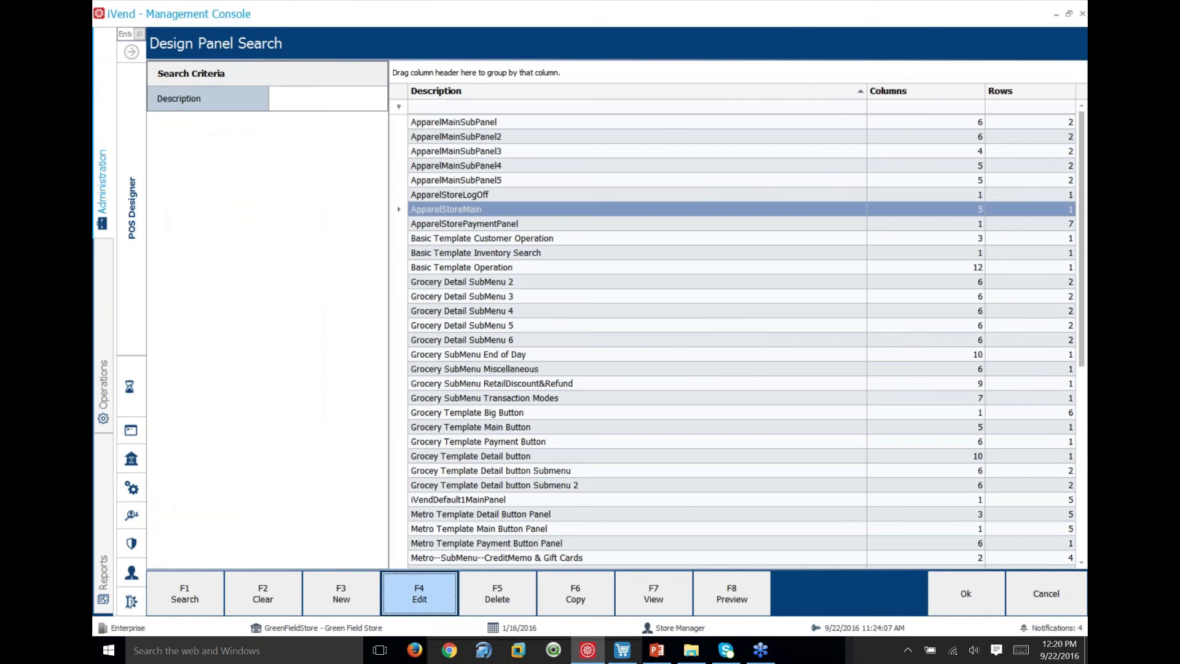
- Open ApparelStoreMain for editing and inspect its Column, Row, Margin and Style settings
key(F4)
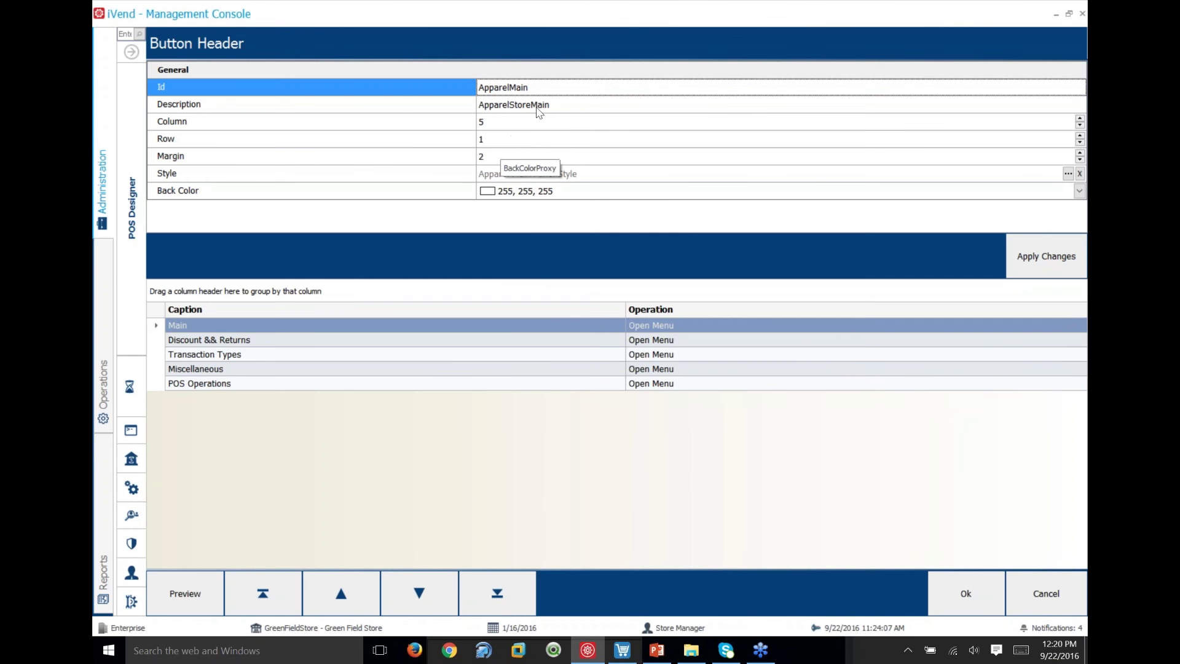
click(520, 122)
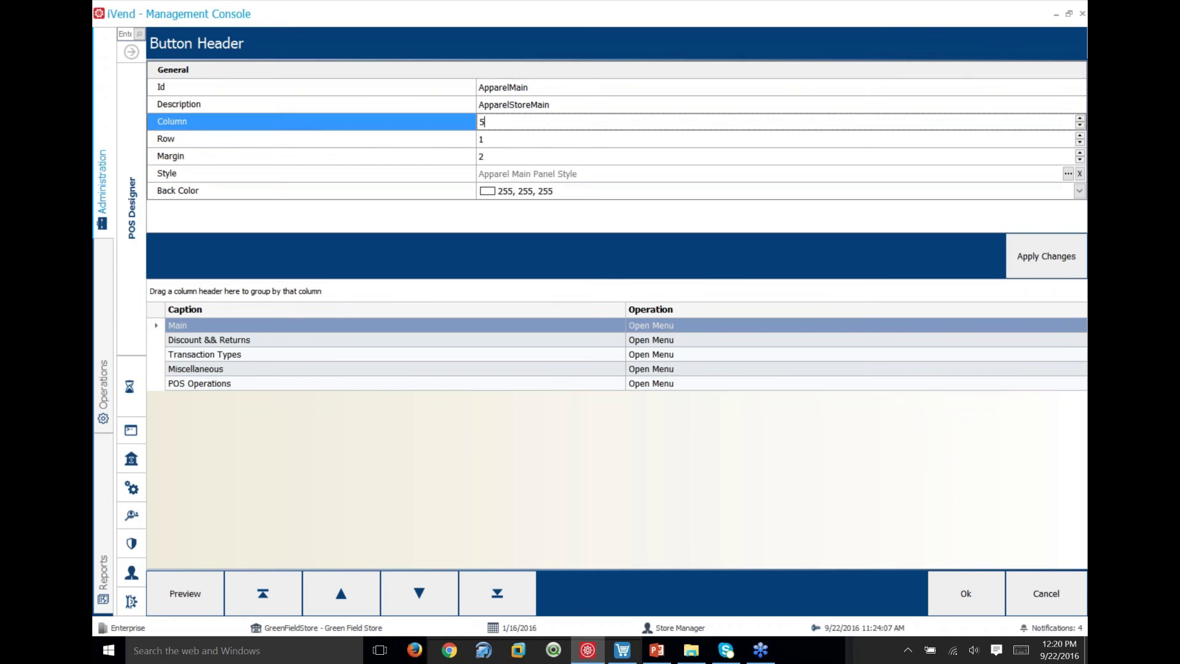
click(511, 139)
click(510, 157)
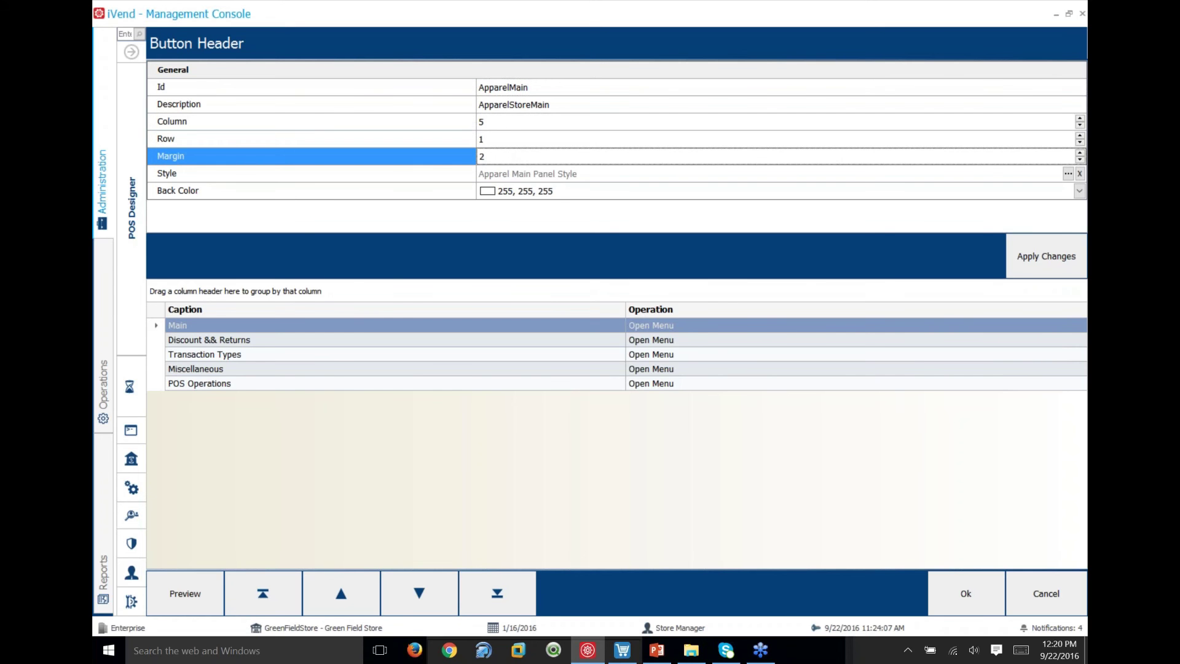
click(560, 175)
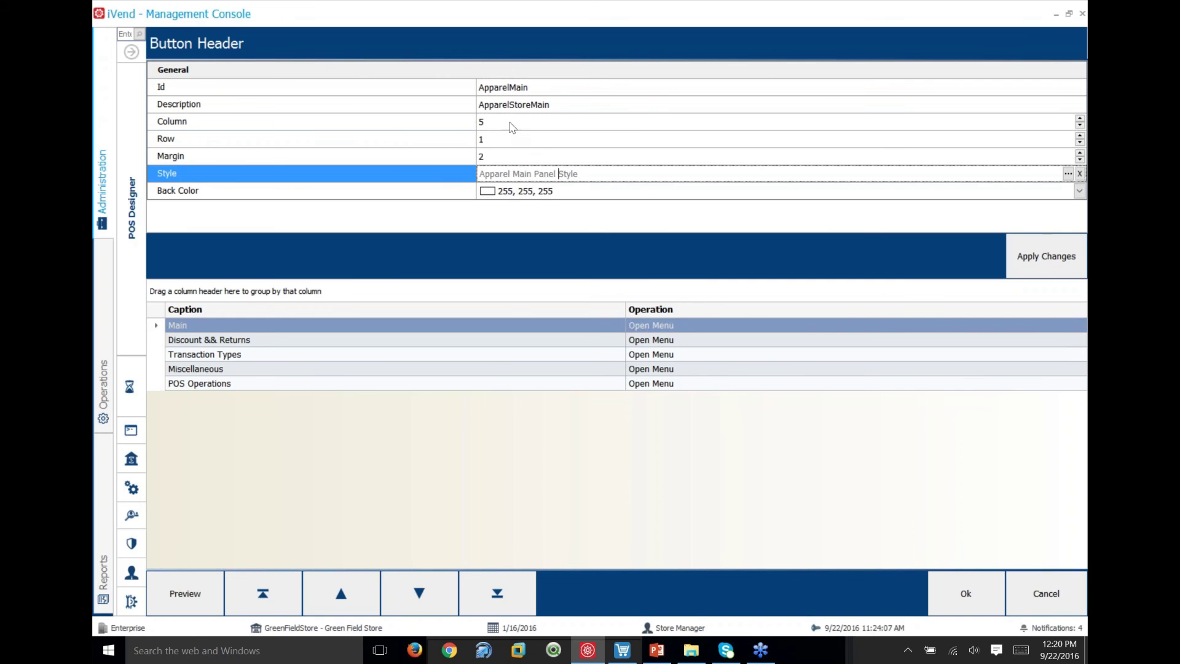
- Review the Main, Discount & Returns, Transaction Types, Miscellaneous and POS Operations captions, then preview in POS
click(264, 329)
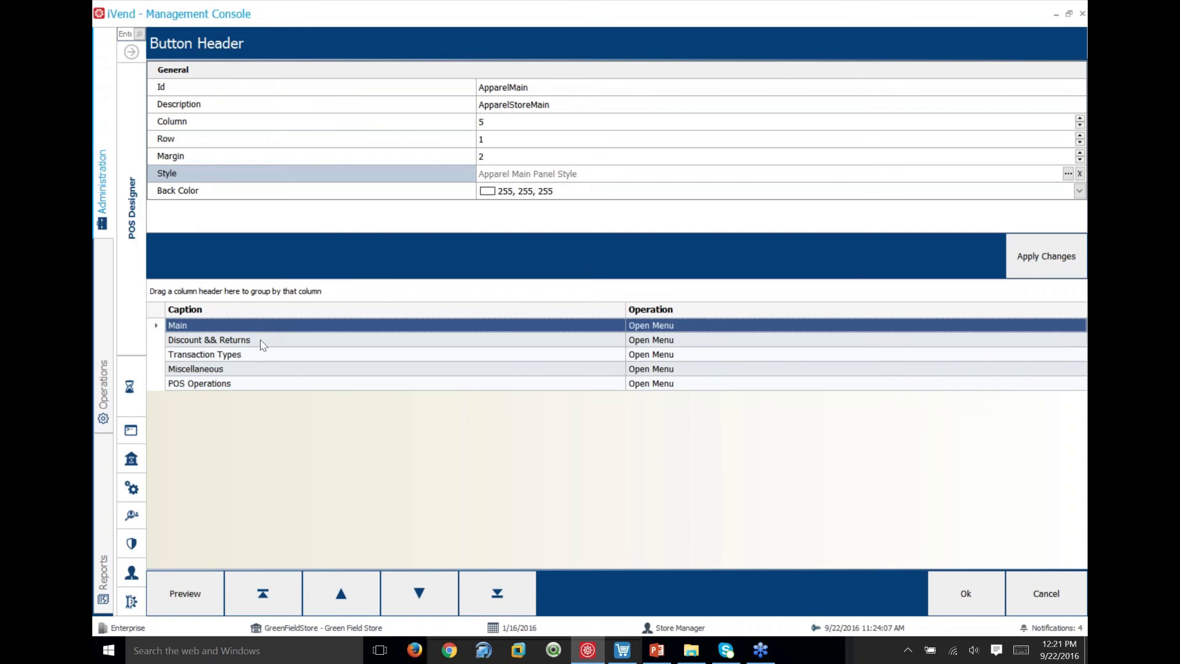
click(264, 343)
click(255, 354)
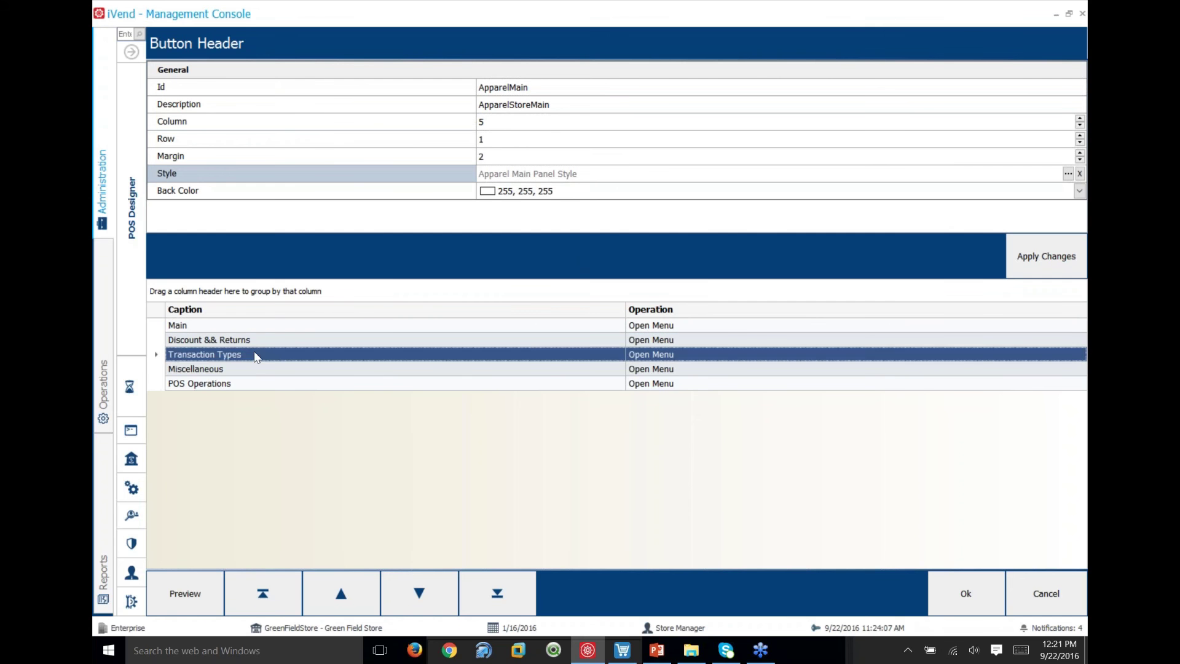
click(250, 371)
click(249, 385)
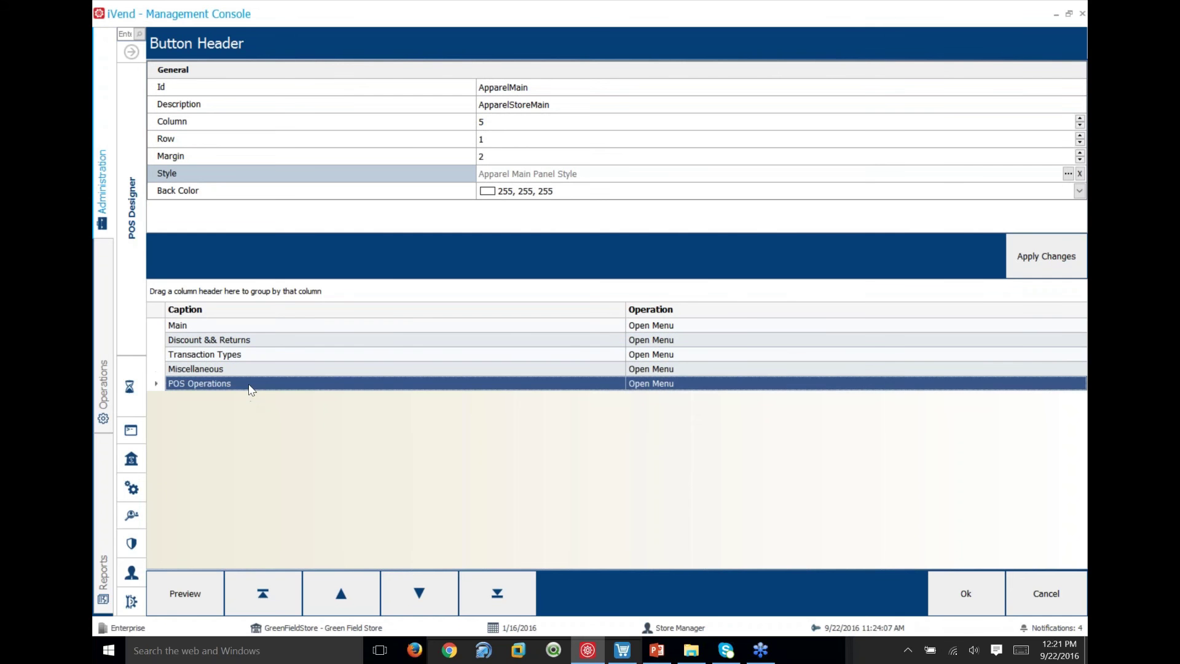
click(622, 655)
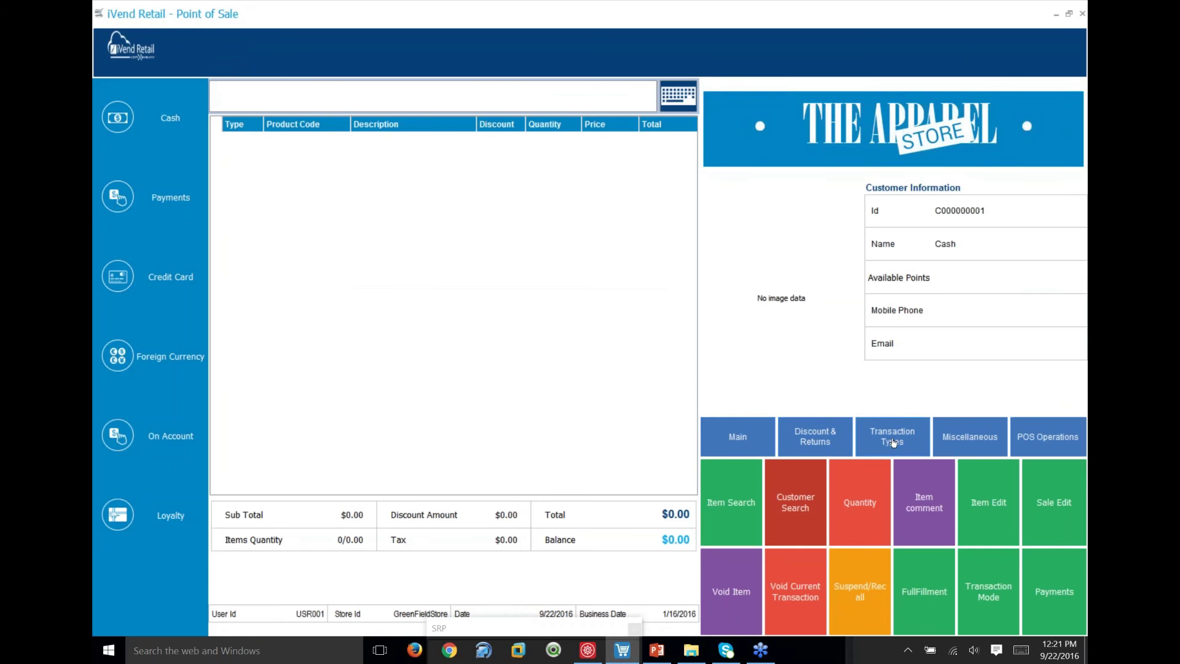
click(588, 650)
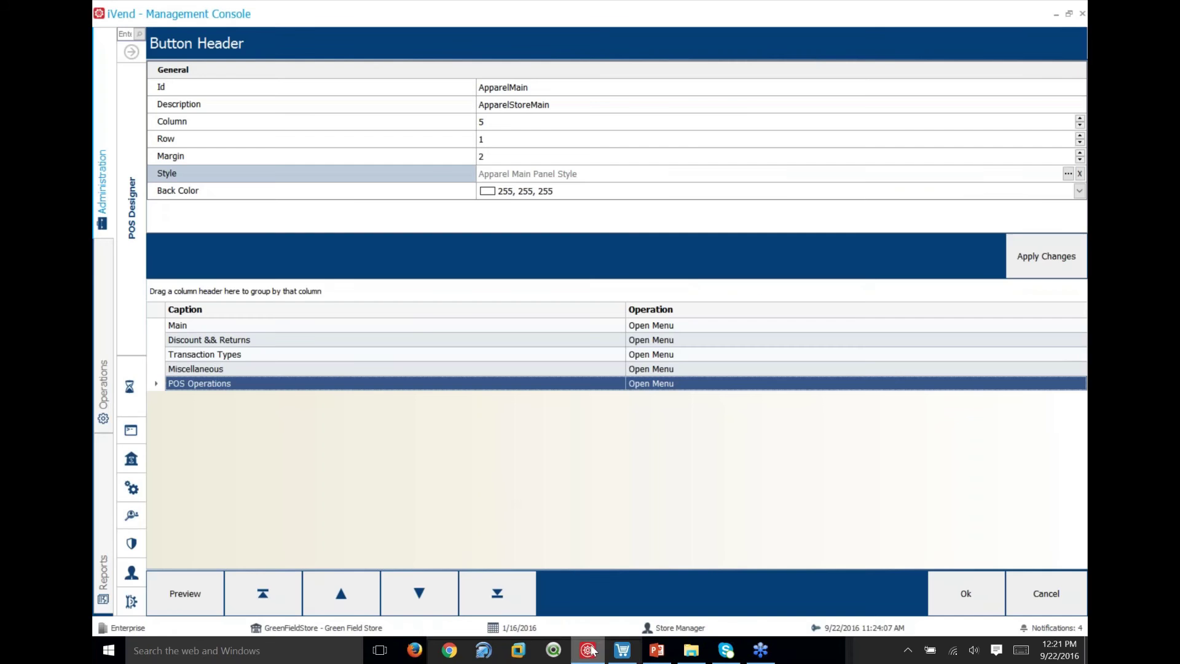
click(221, 327)
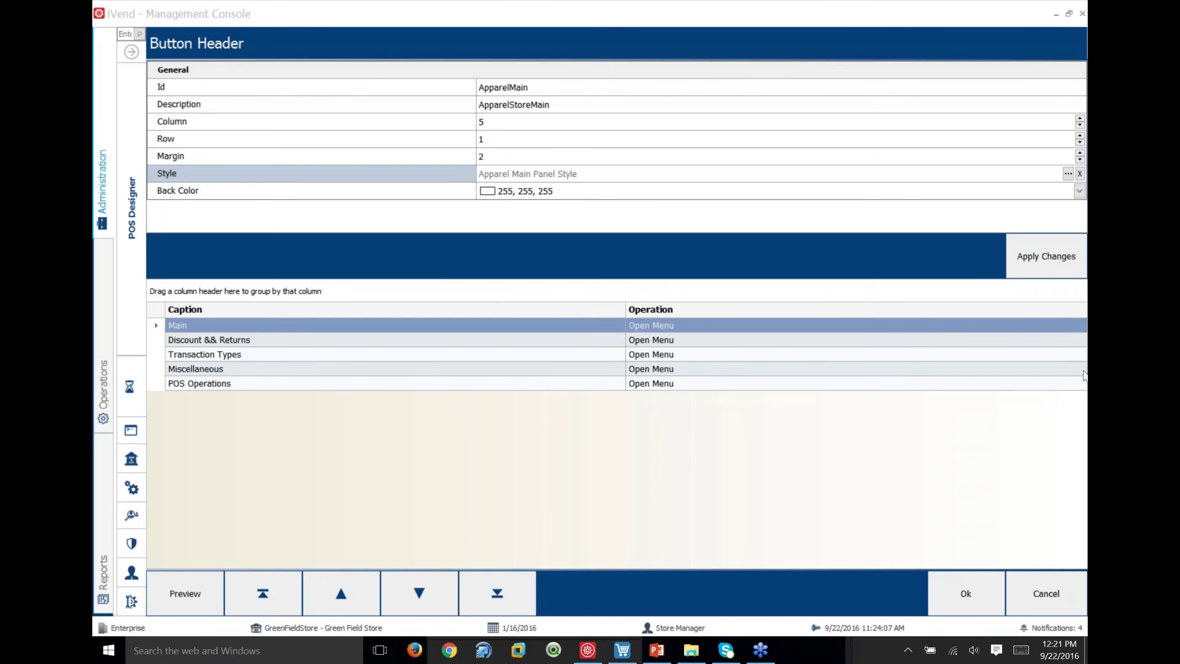
click(679, 326)
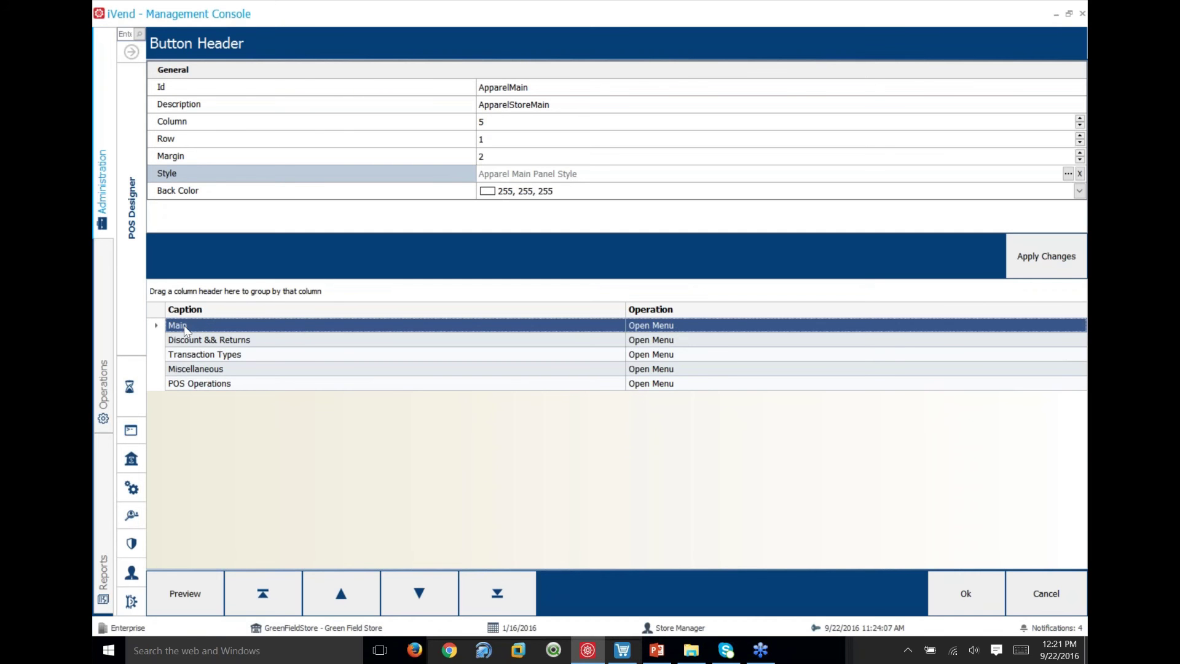
click(623, 650)
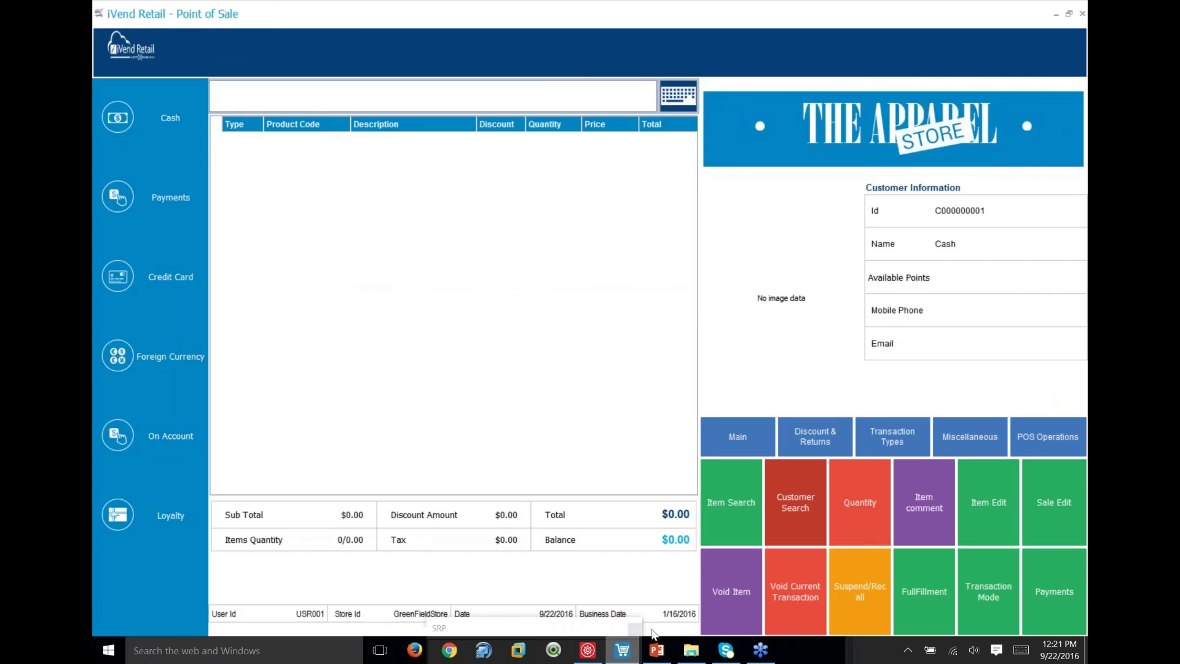
click(749, 439)
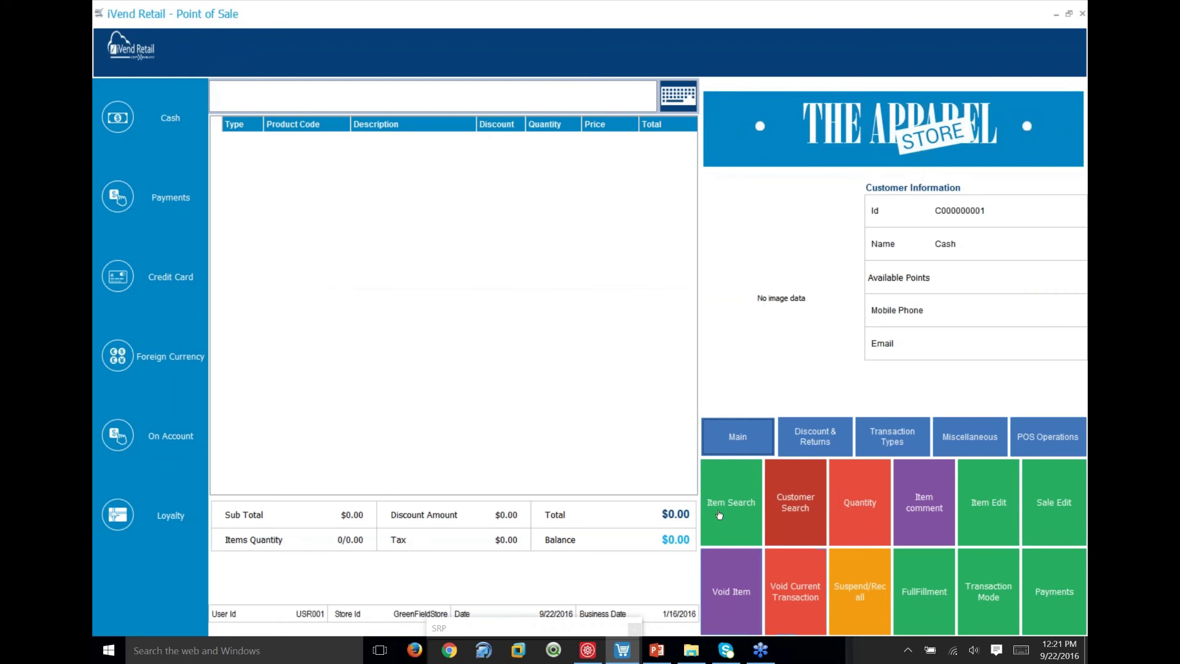
click(807, 444)
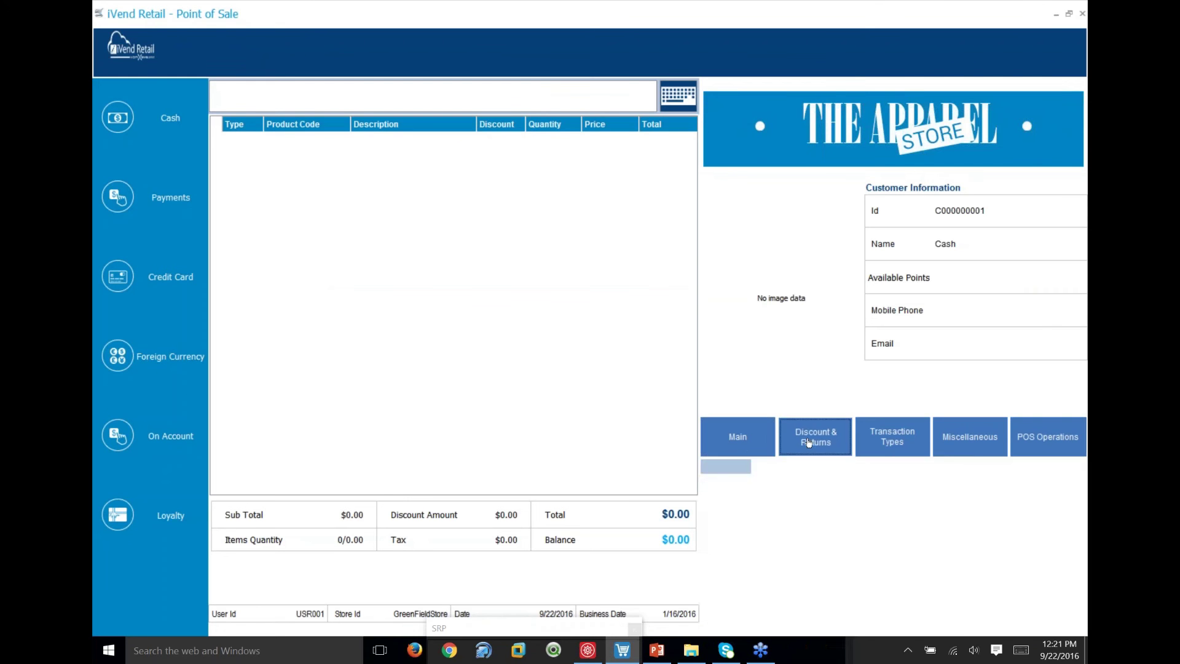
click(908, 439)
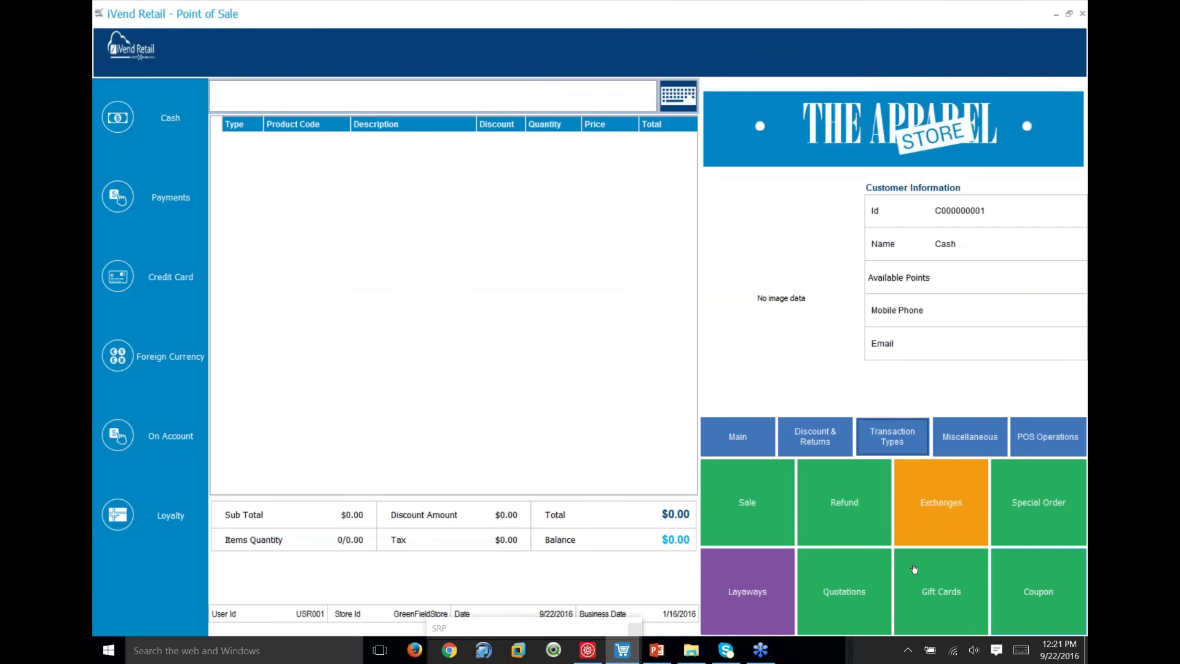
click(587, 650)
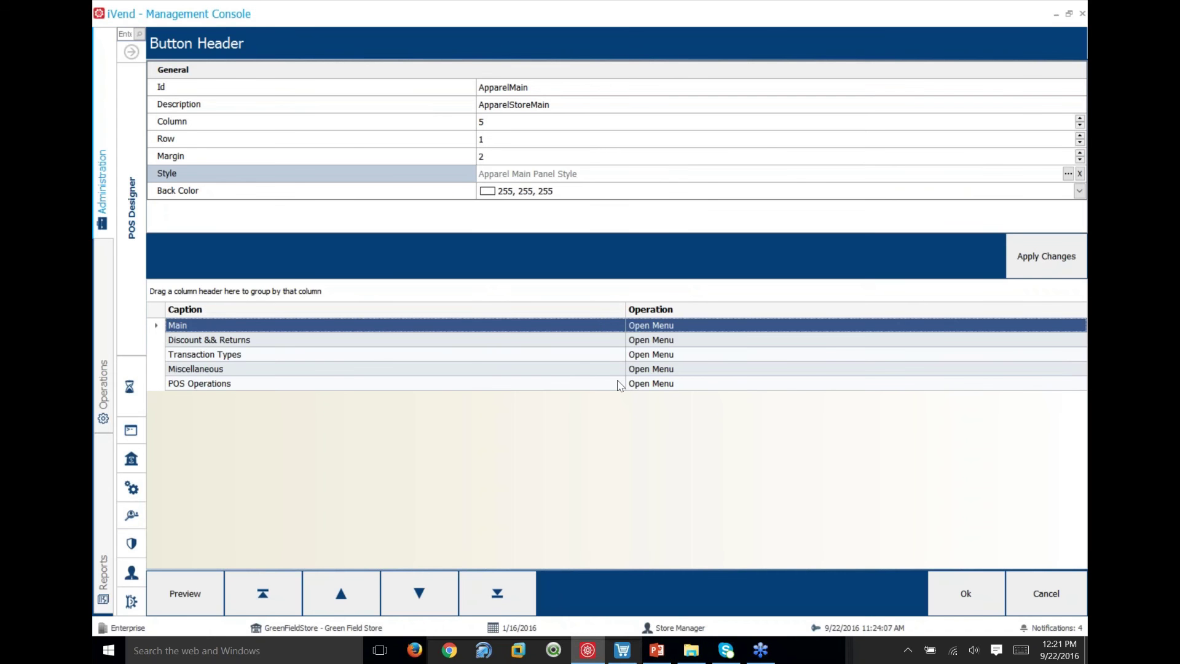
- Step through the four menu entries of the button header
click(707, 340)
click(701, 355)
click(695, 369)
click(691, 383)
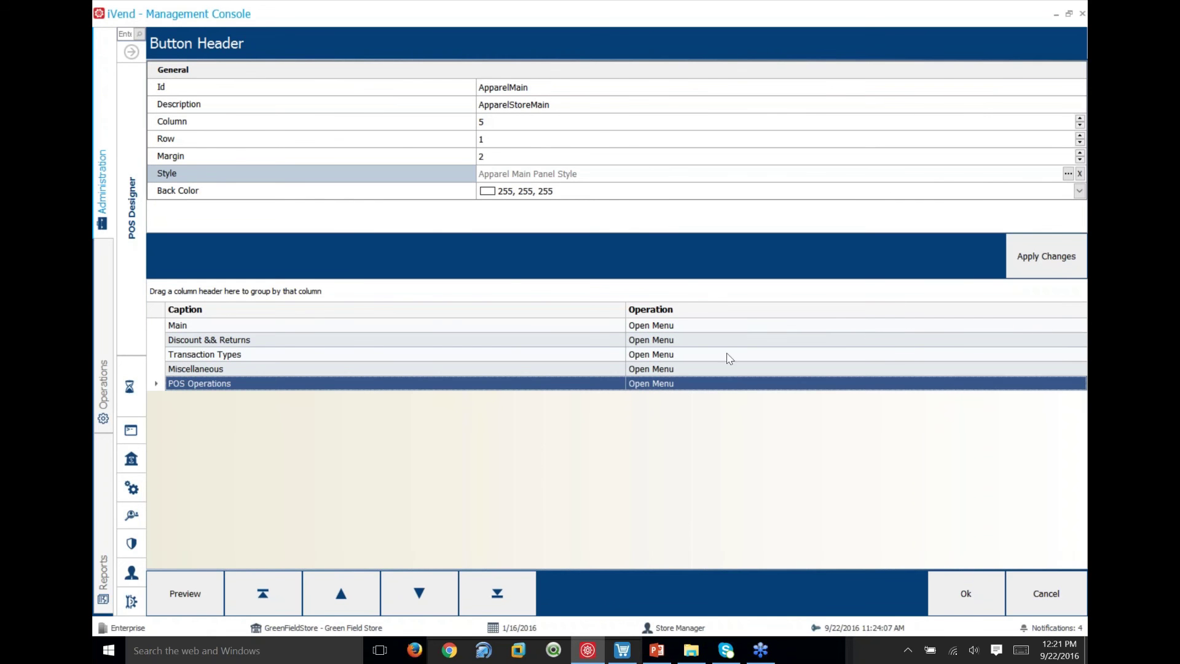
- Discard the button header edits, leave the panel search, and reopen the POS Designer
click(1047, 593)
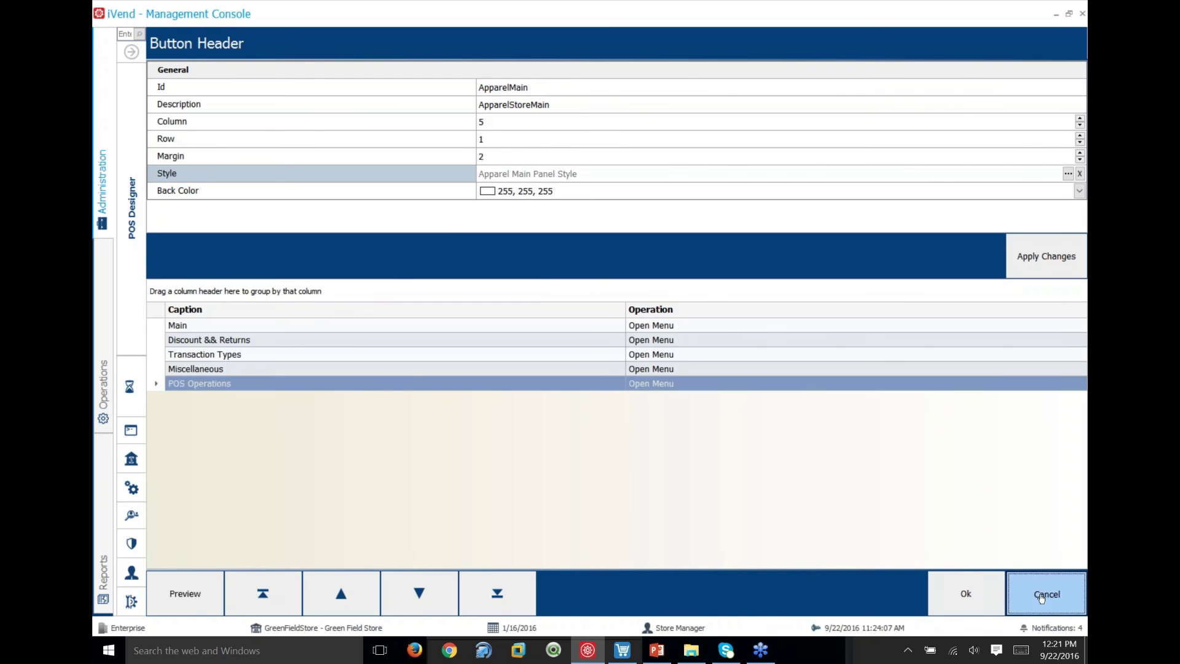
click(661, 332)
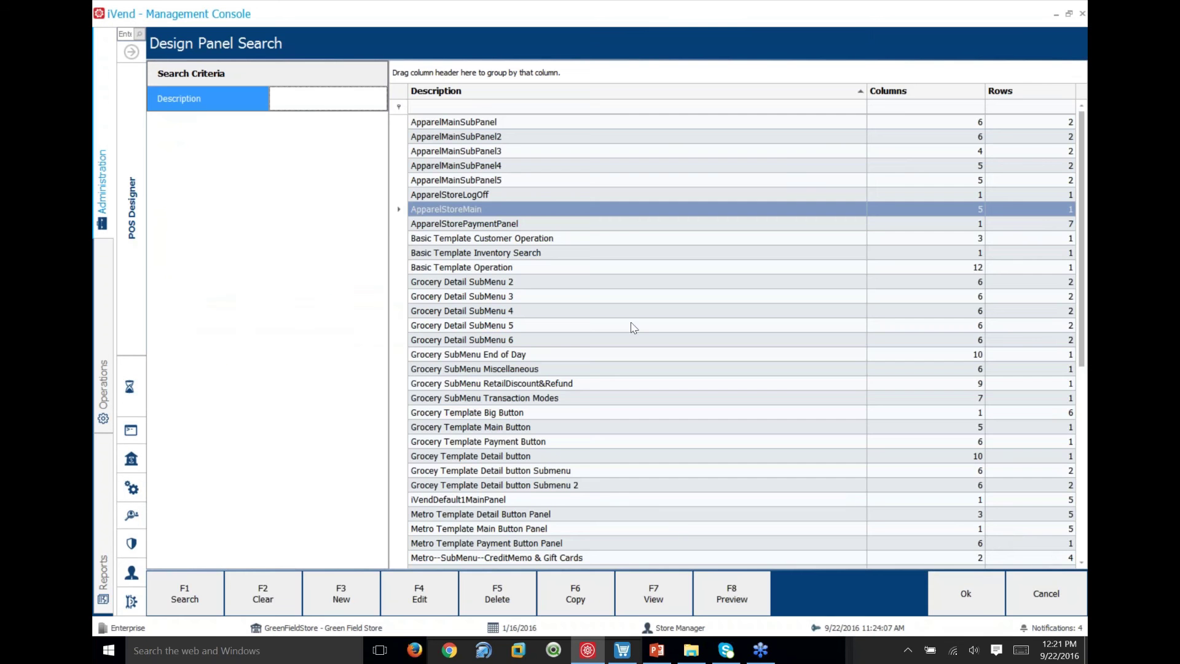
click(1048, 584)
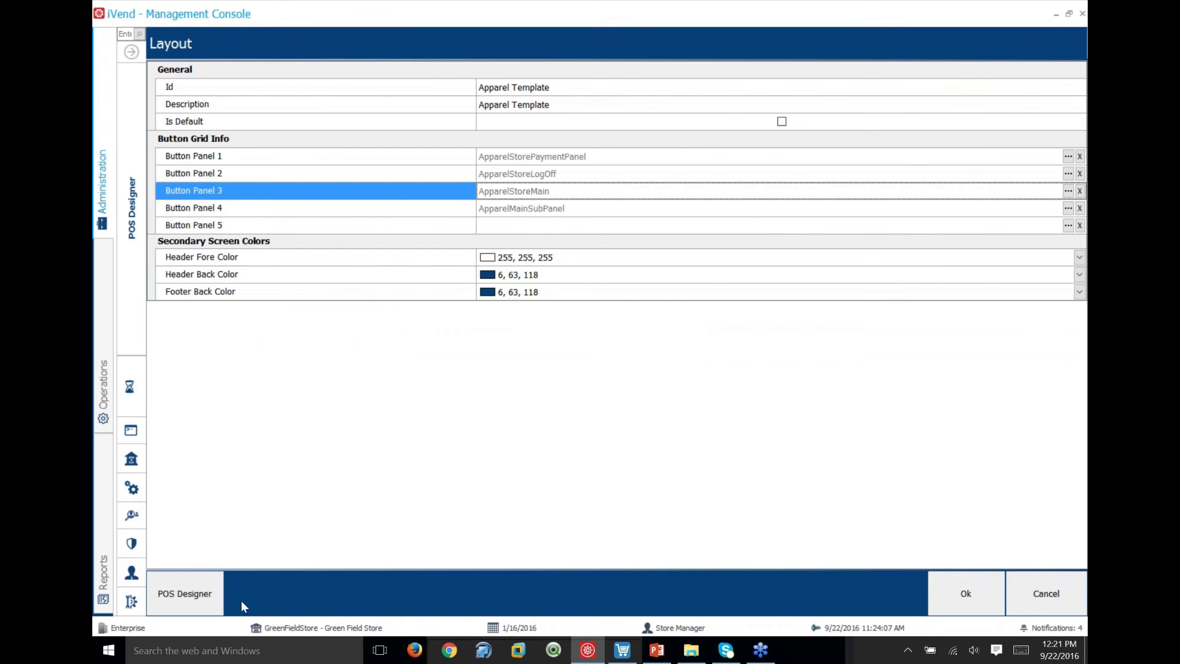
click(185, 593)
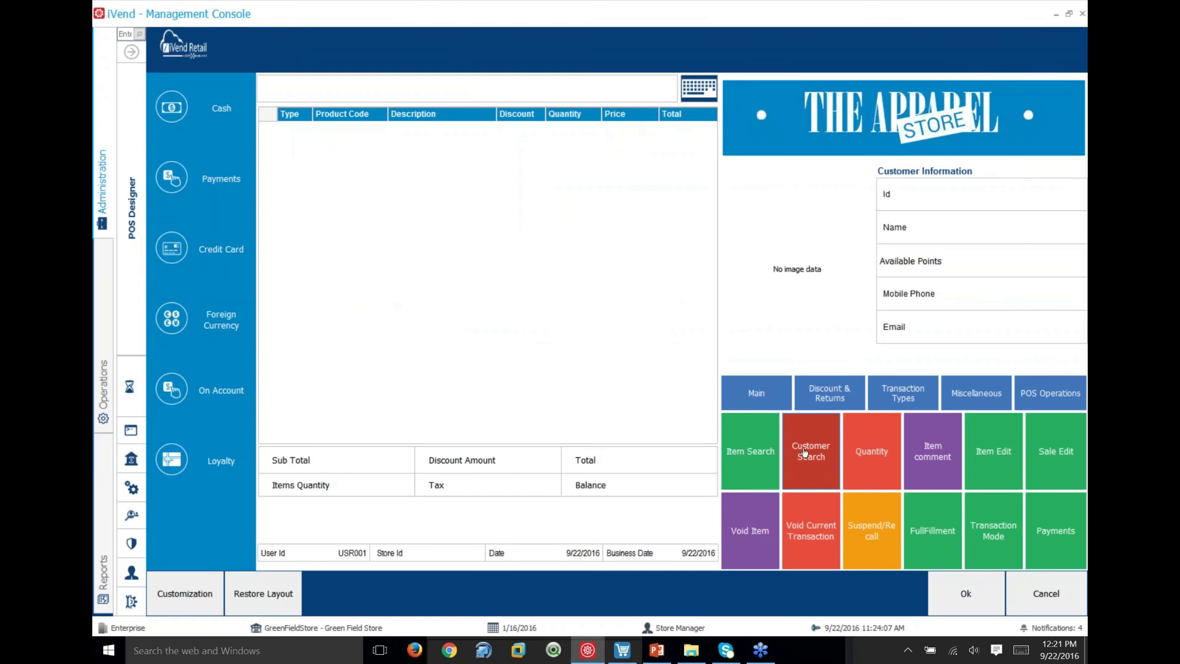
- Open the button panel holding Item Search for editing from its context menu
right_click(804, 453)
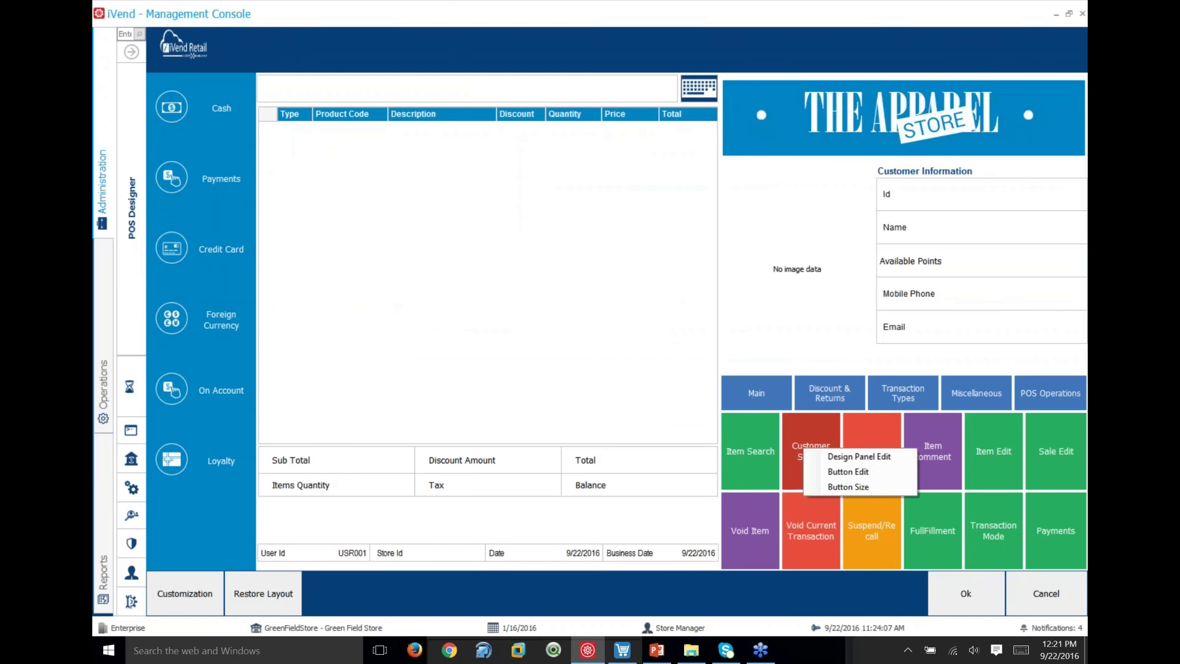
right_click(761, 437)
right_click(761, 435)
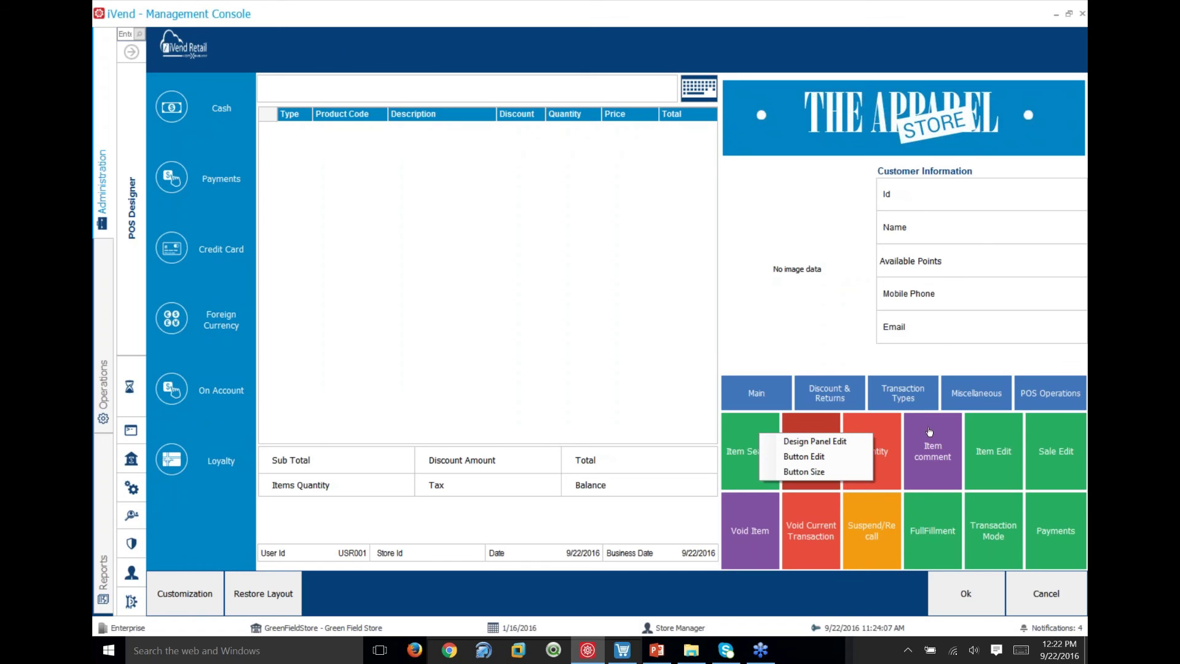
click(846, 441)
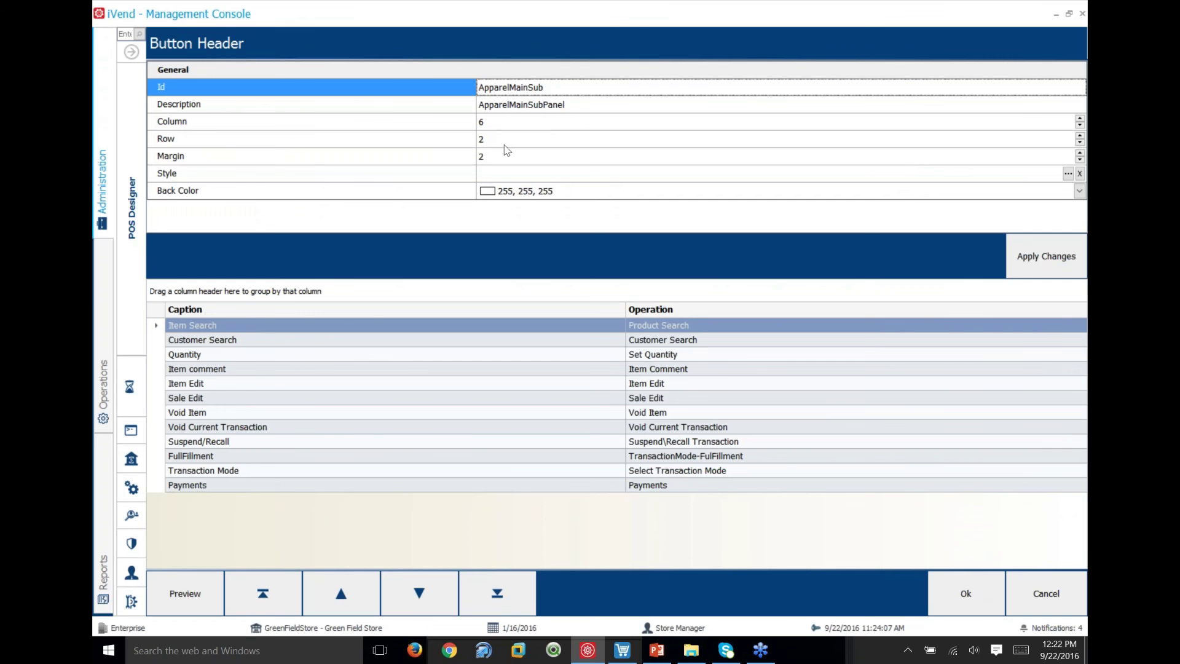
- Compare the Customer Search entry with the Main menu buttons on the Point of Sale screen
click(237, 340)
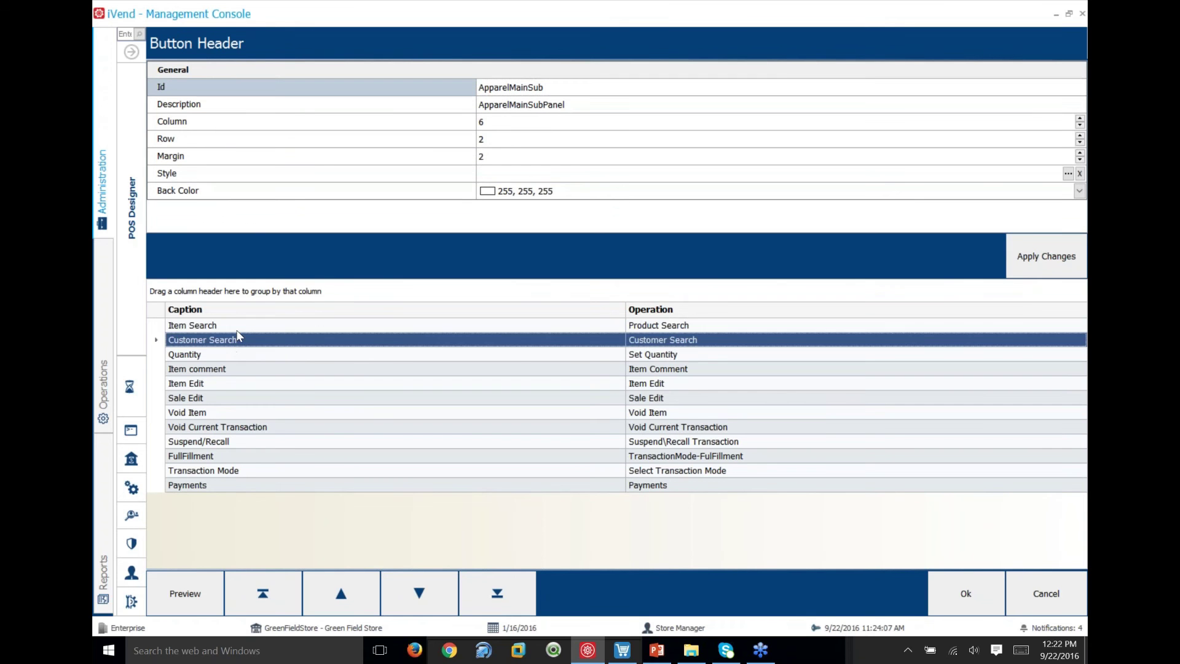
click(238, 330)
click(233, 335)
click(622, 649)
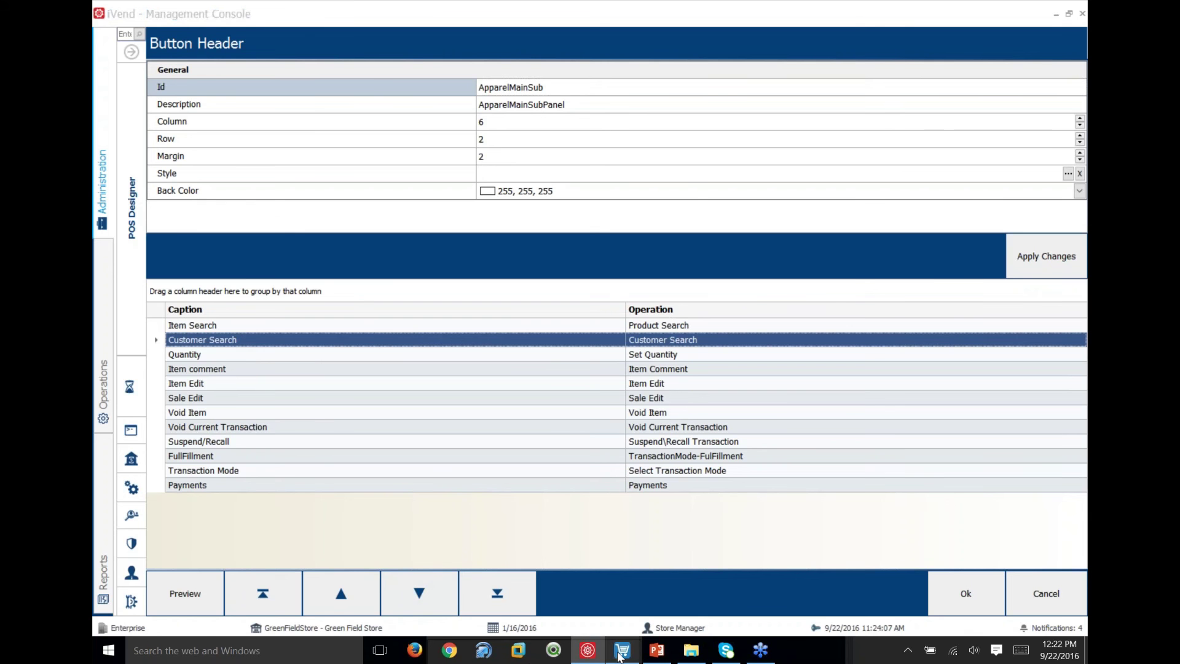
click(737, 436)
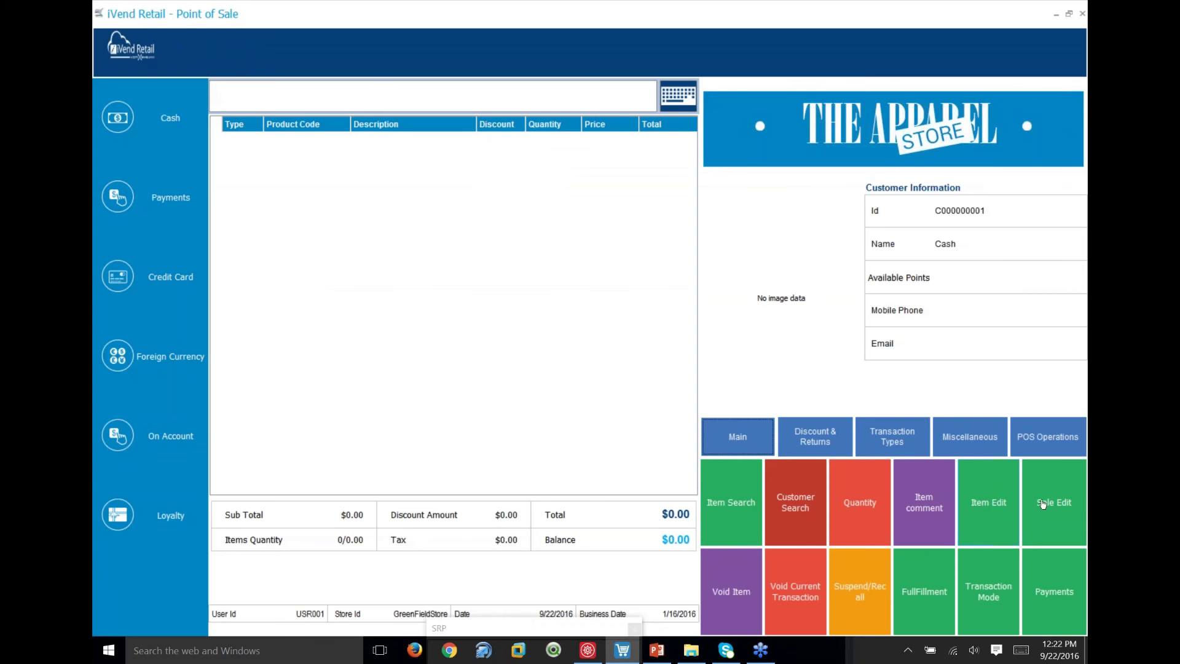
click(600, 660)
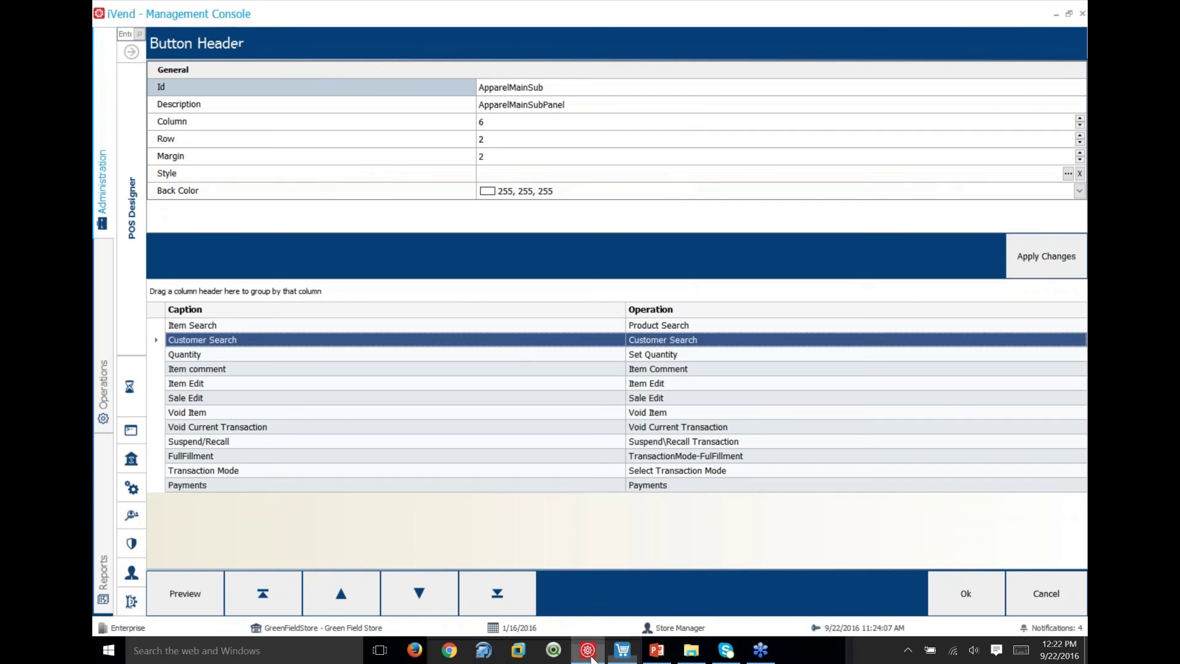
- Step through entries from Item Search to Payments, opening and cancelling Transaction Mode's settings
click(680, 327)
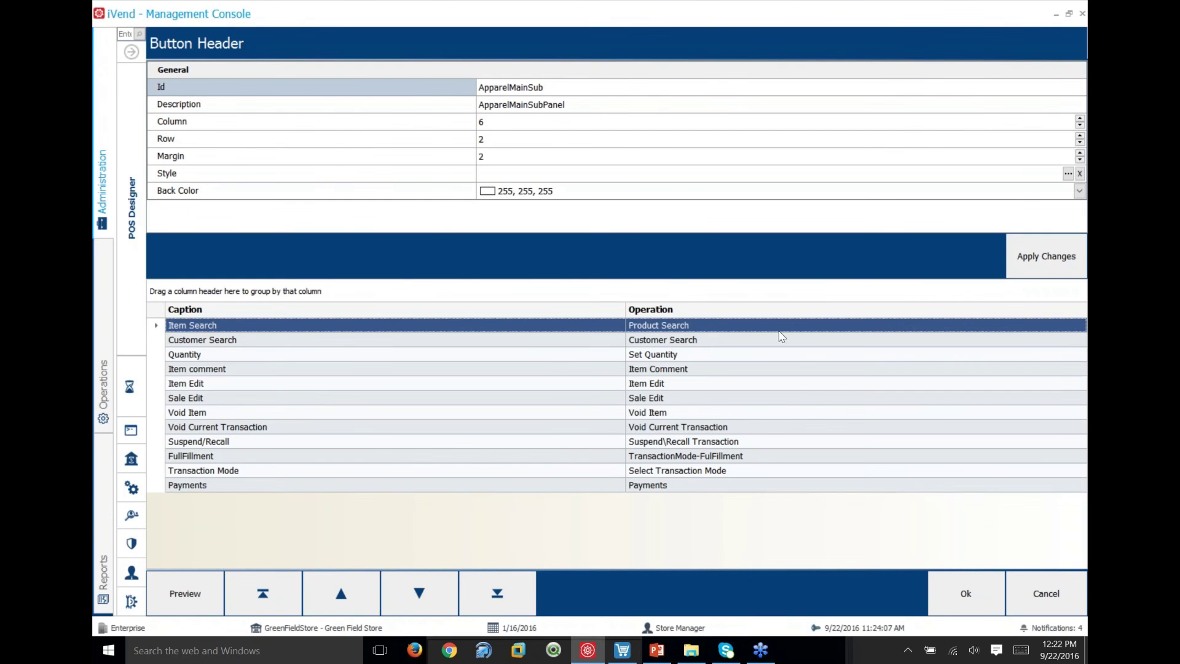
click(700, 354)
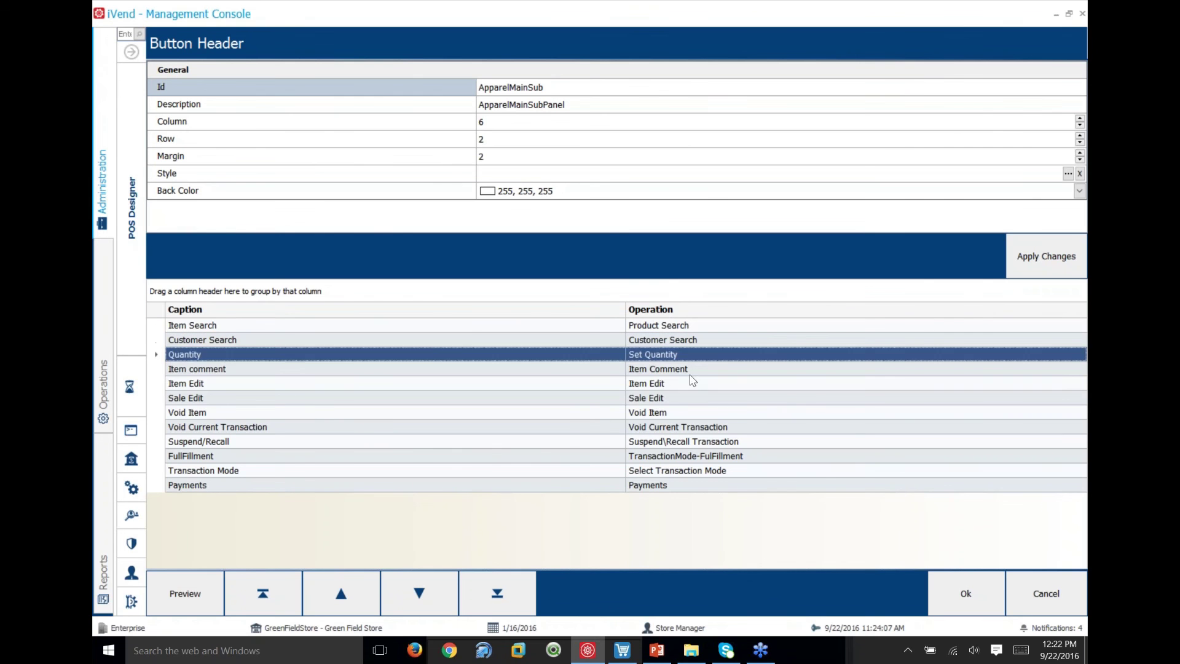
click(692, 398)
click(689, 426)
click(690, 456)
click(692, 470)
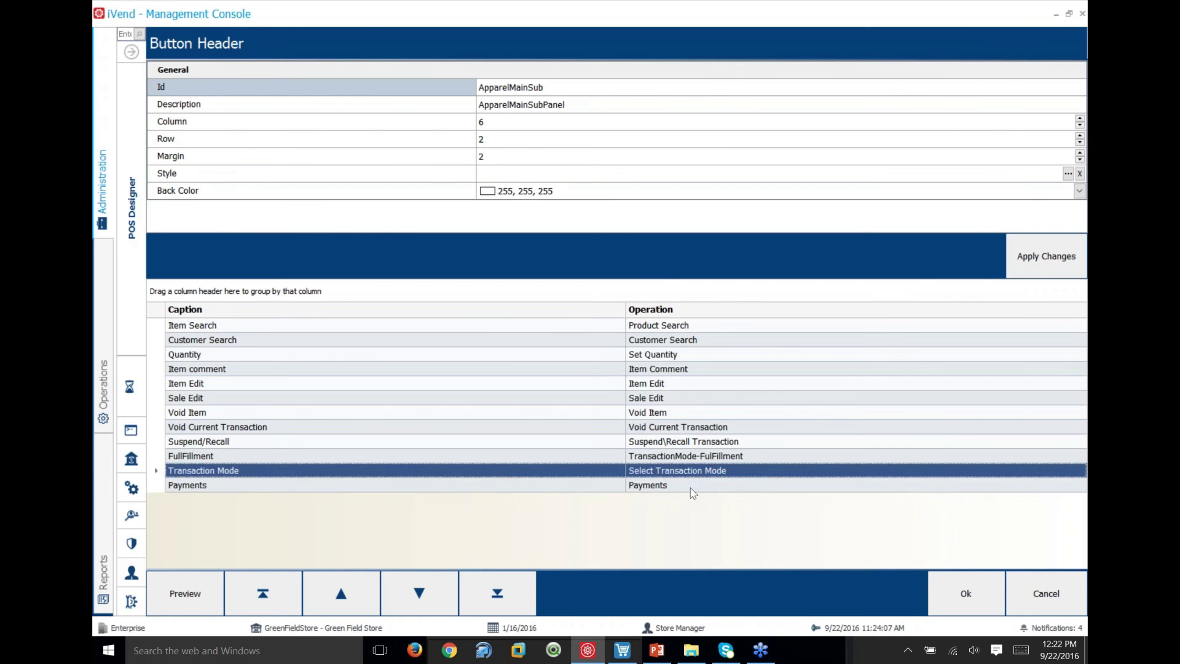
click(691, 487)
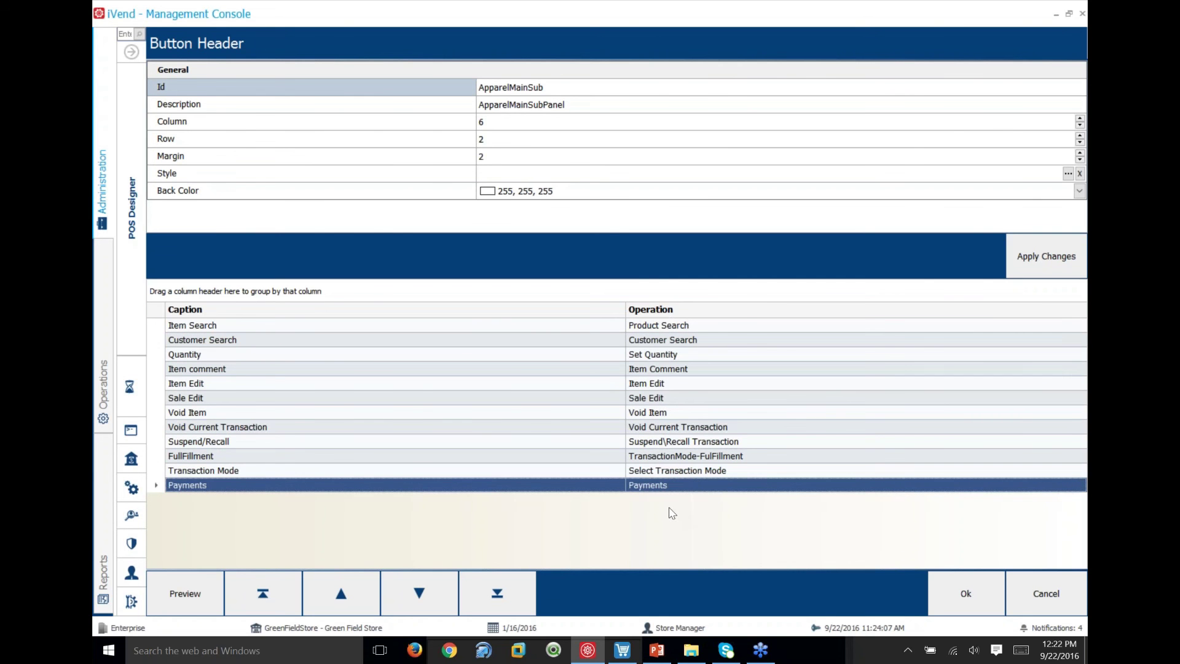
double_click(693, 472)
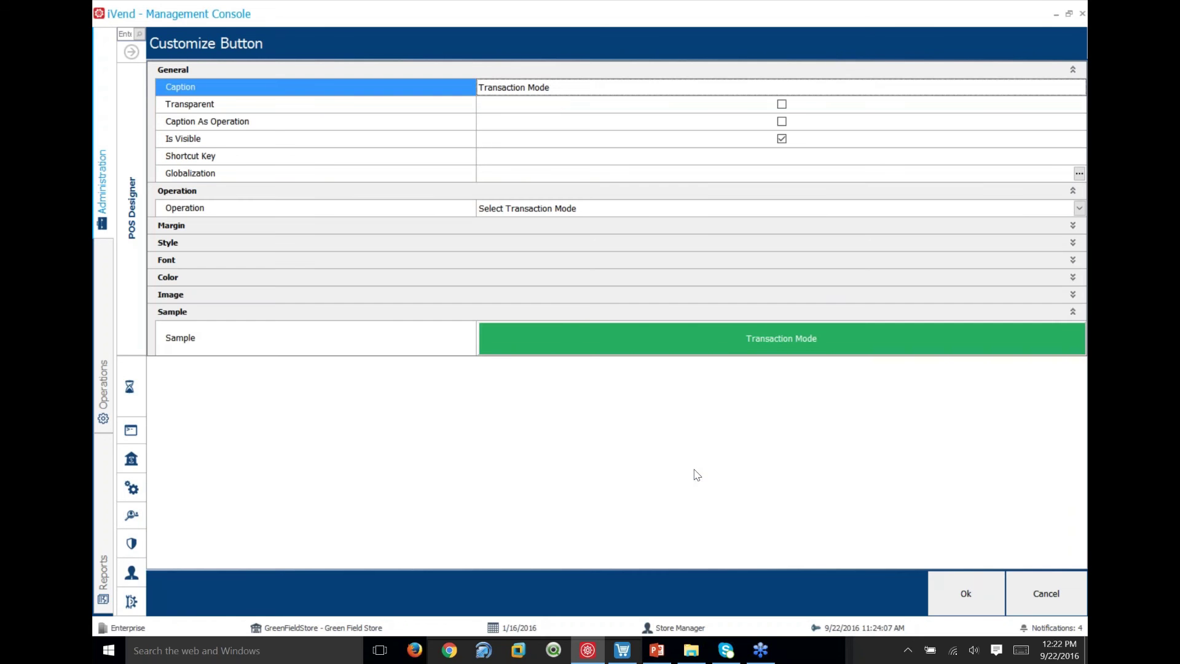
click(1039, 593)
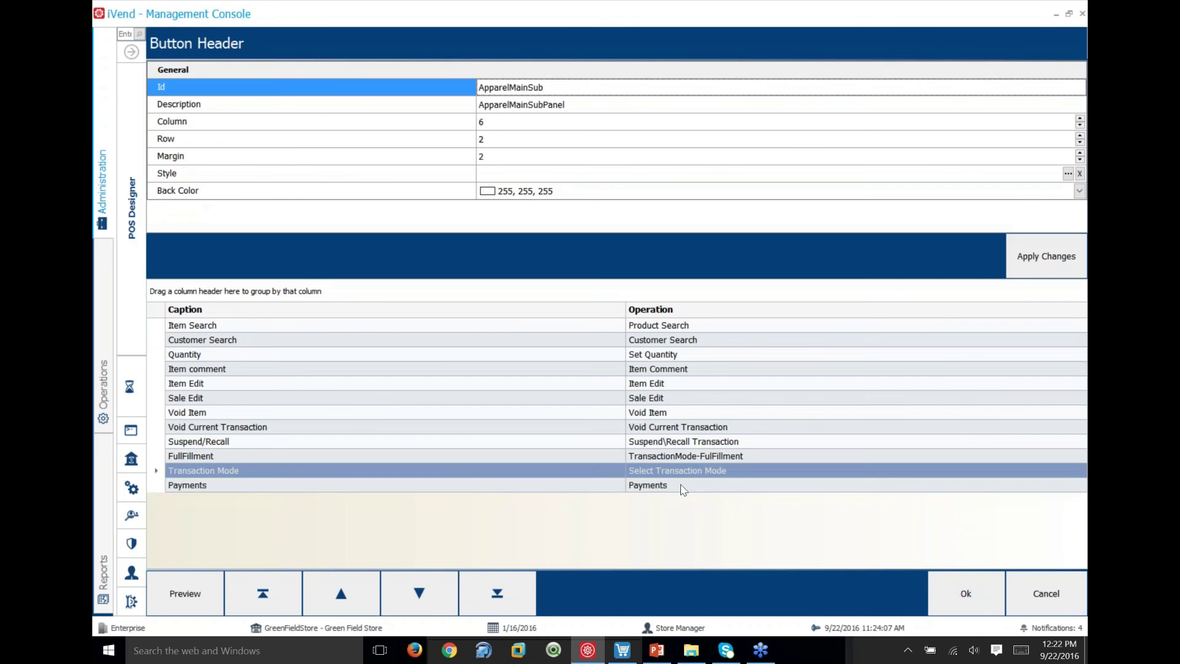
click(210, 324)
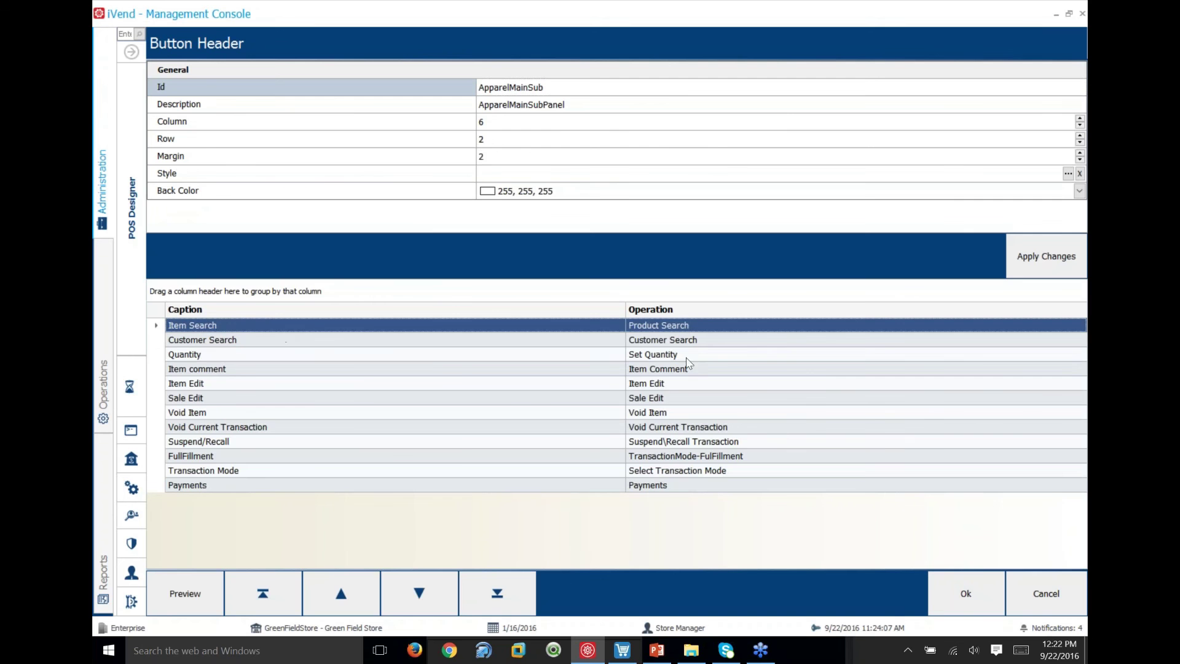
double_click(692, 324)
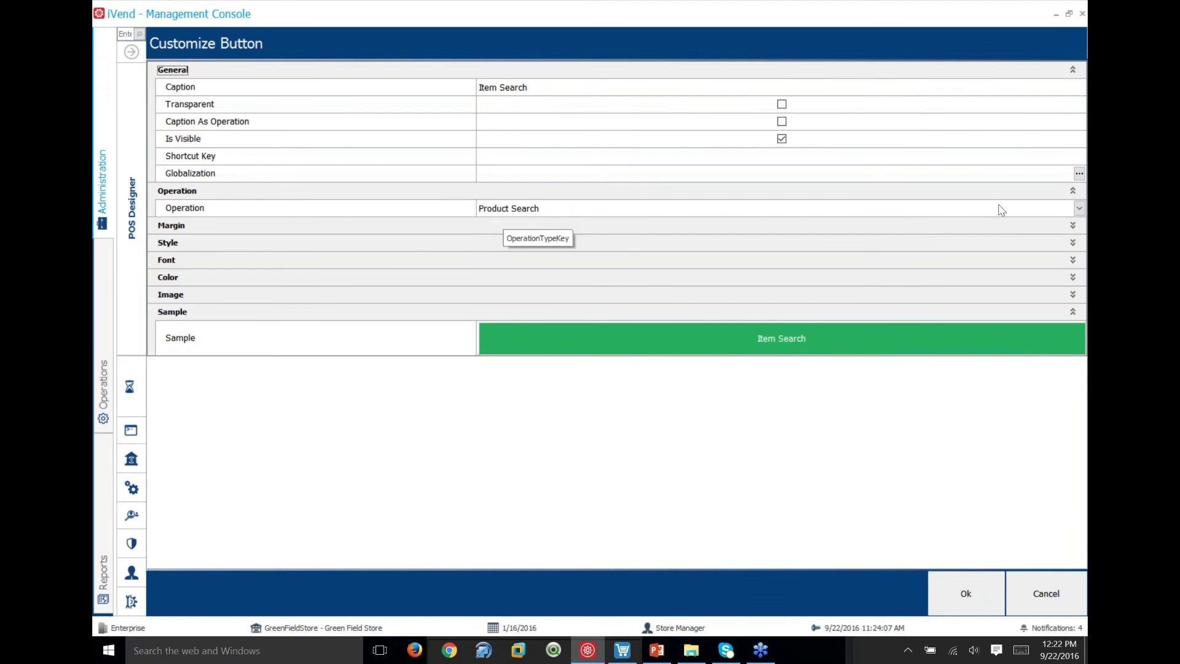
click(1080, 209)
scroll(774, 279, up, 3)
scroll(775, 279, up, 8)
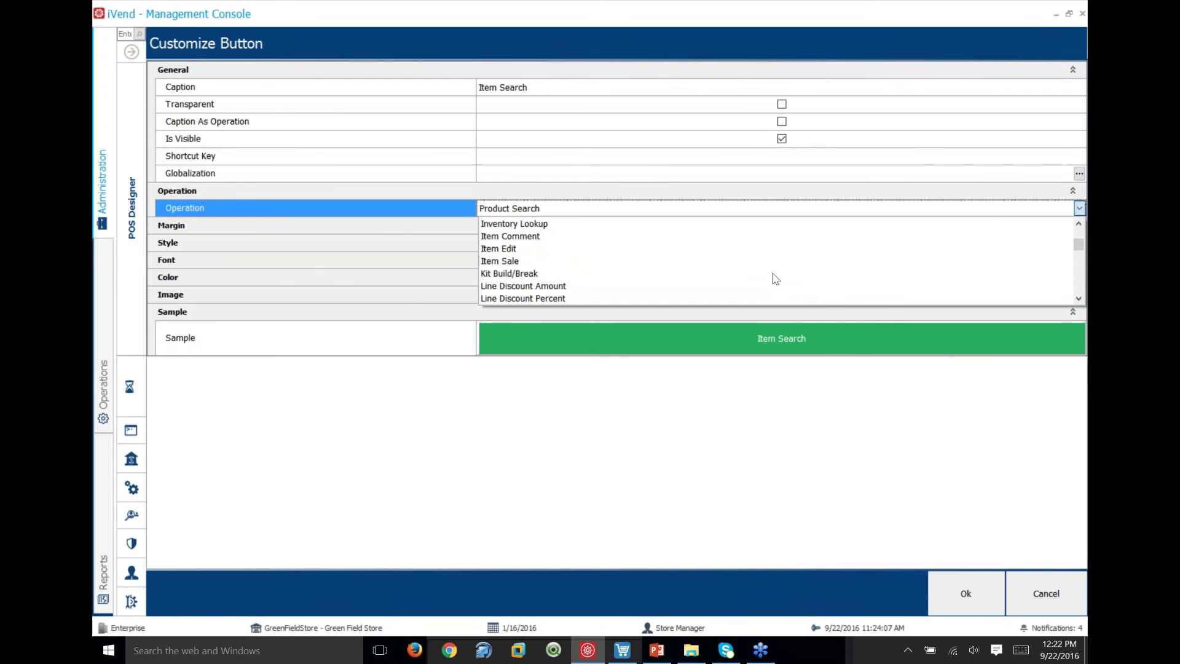
scroll(764, 257, down, 1)
scroll(765, 257, down, 8)
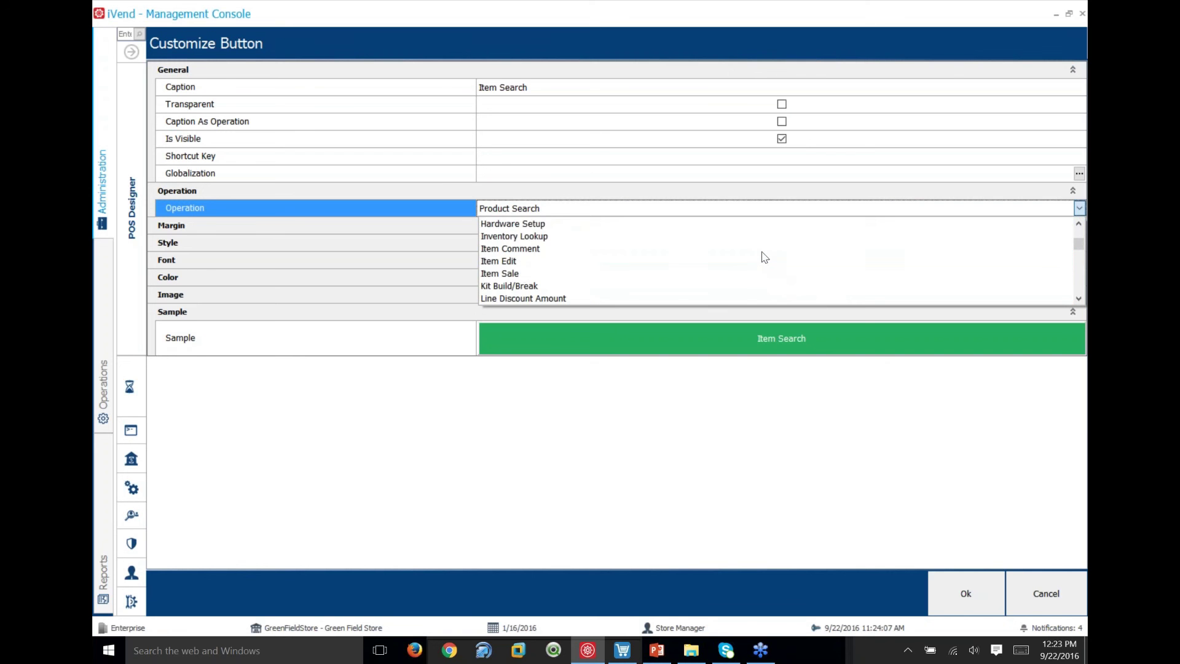
scroll(764, 257, down, 8)
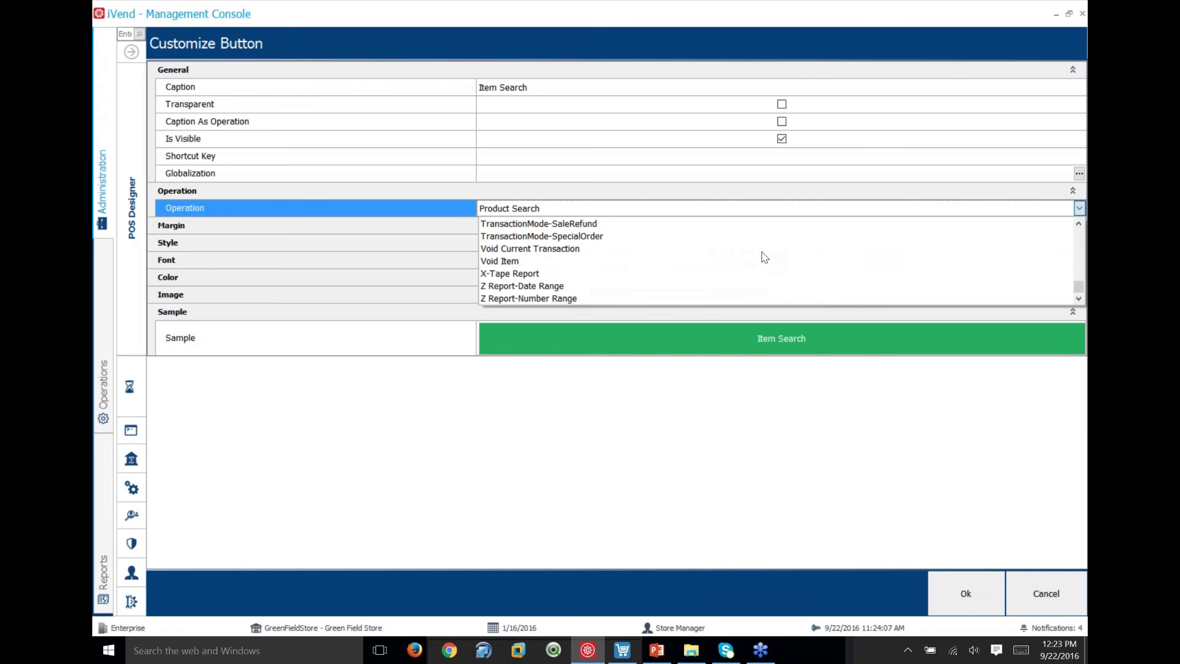
scroll(764, 257, up, 12)
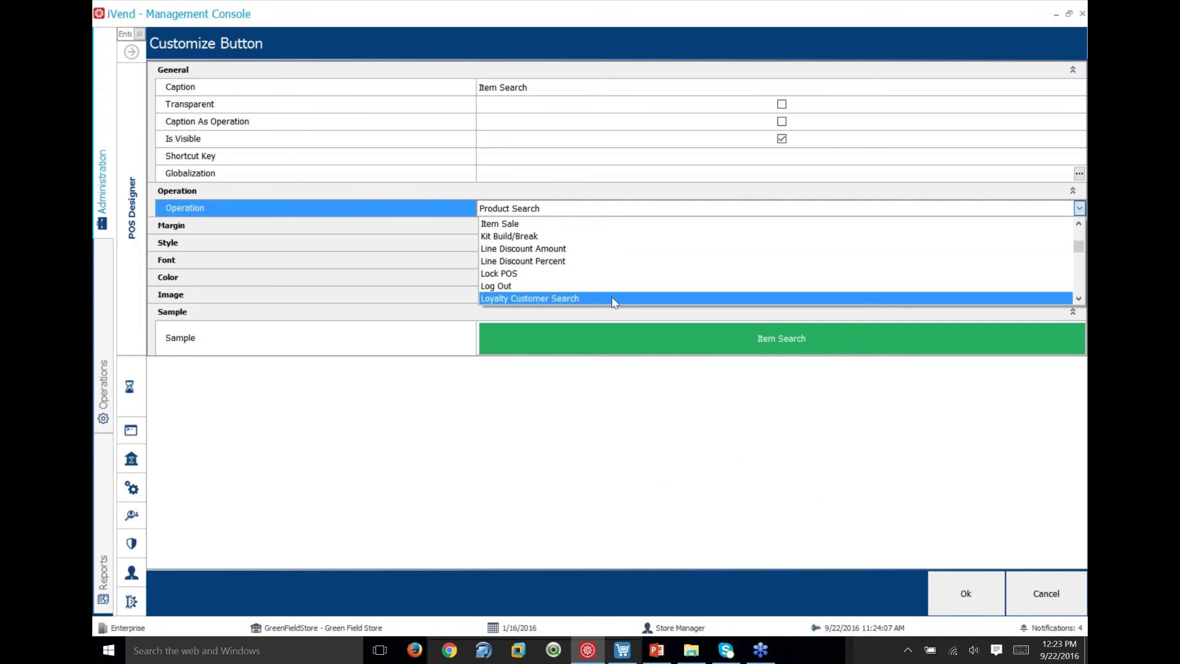
click(1068, 599)
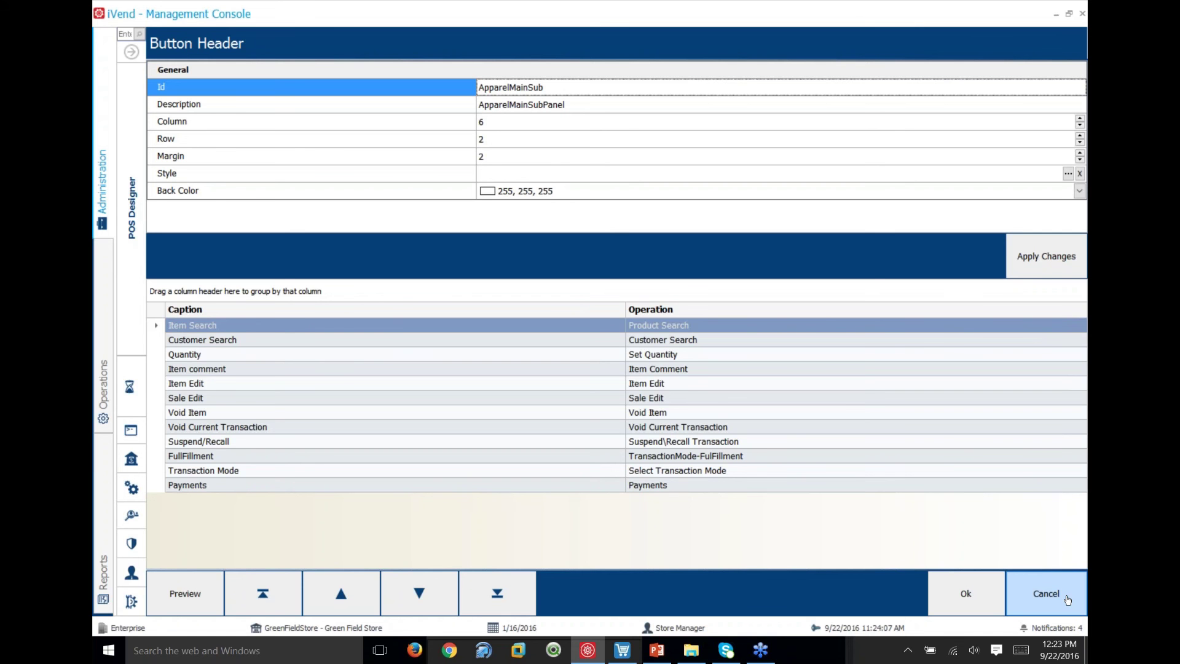
- In Point of Sale, view the Discount & Returns, Transaction Types and Miscellaneous tile groups, then return to the Console
click(622, 650)
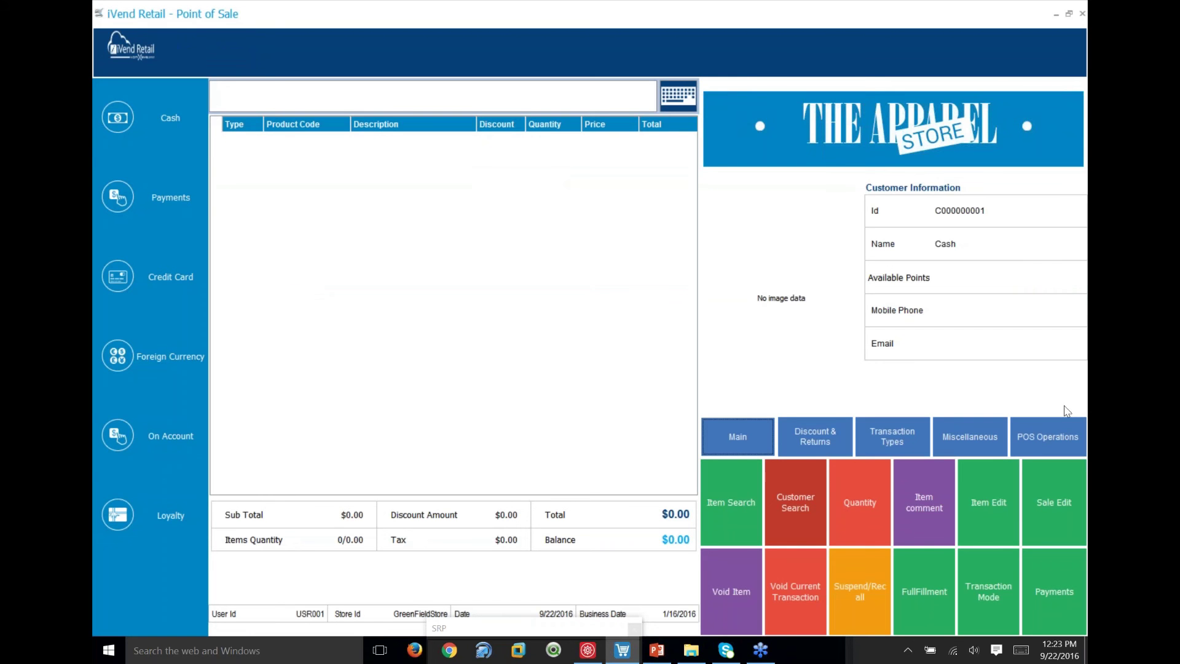
click(814, 431)
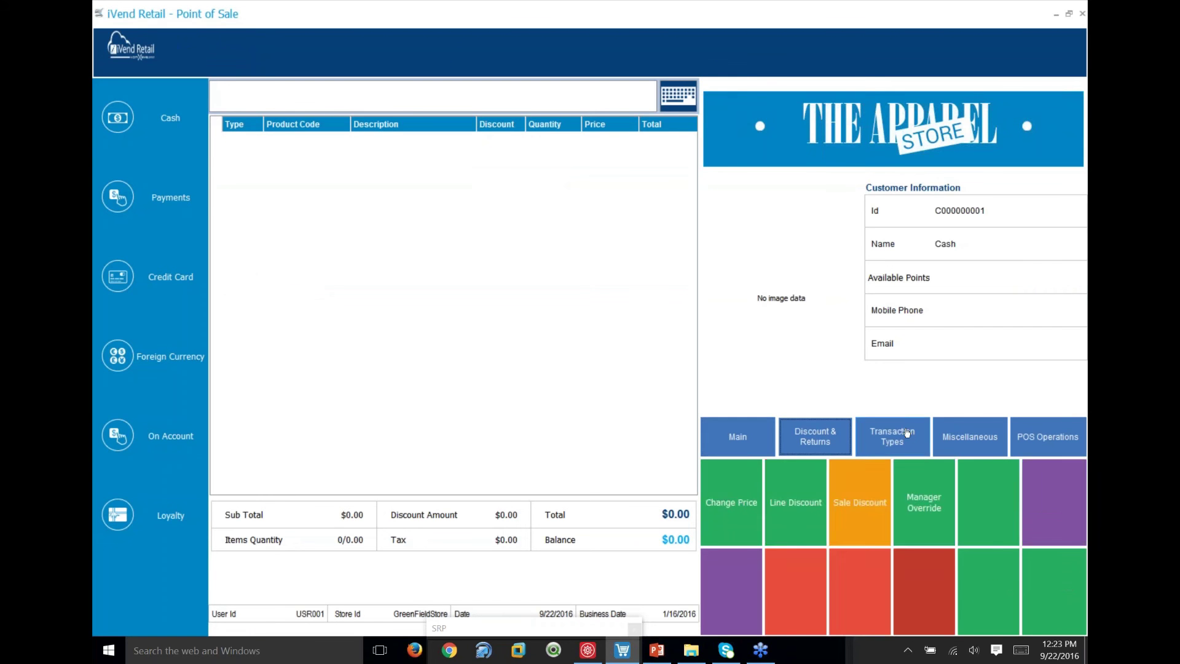
click(889, 432)
click(966, 438)
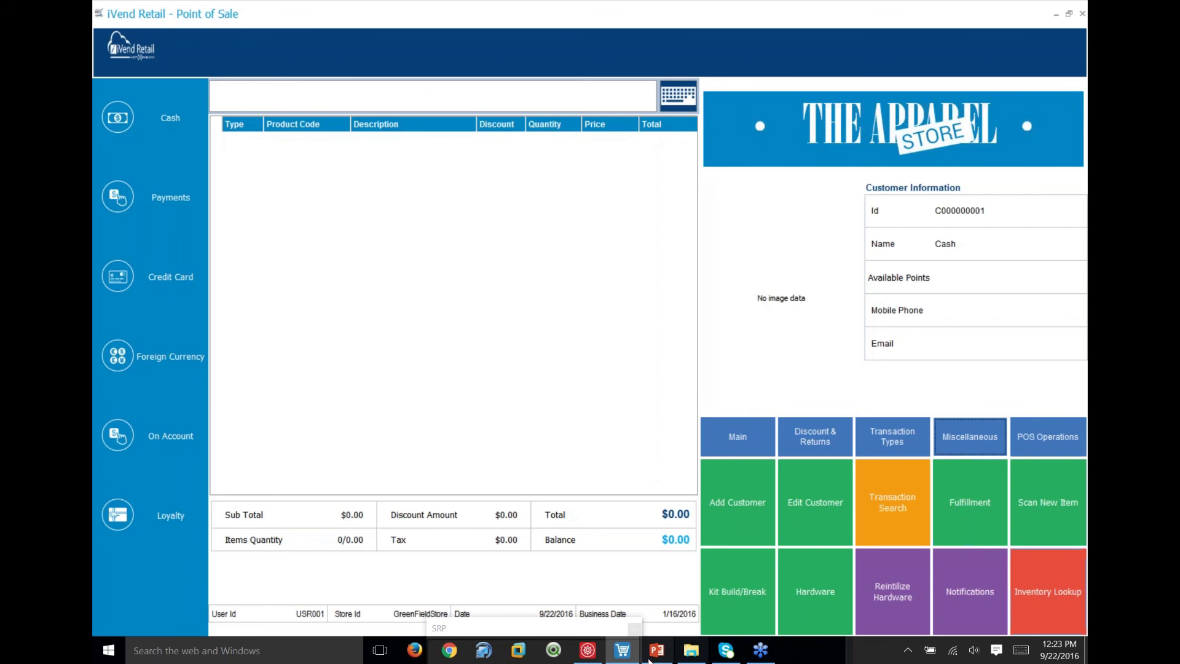
click(587, 650)
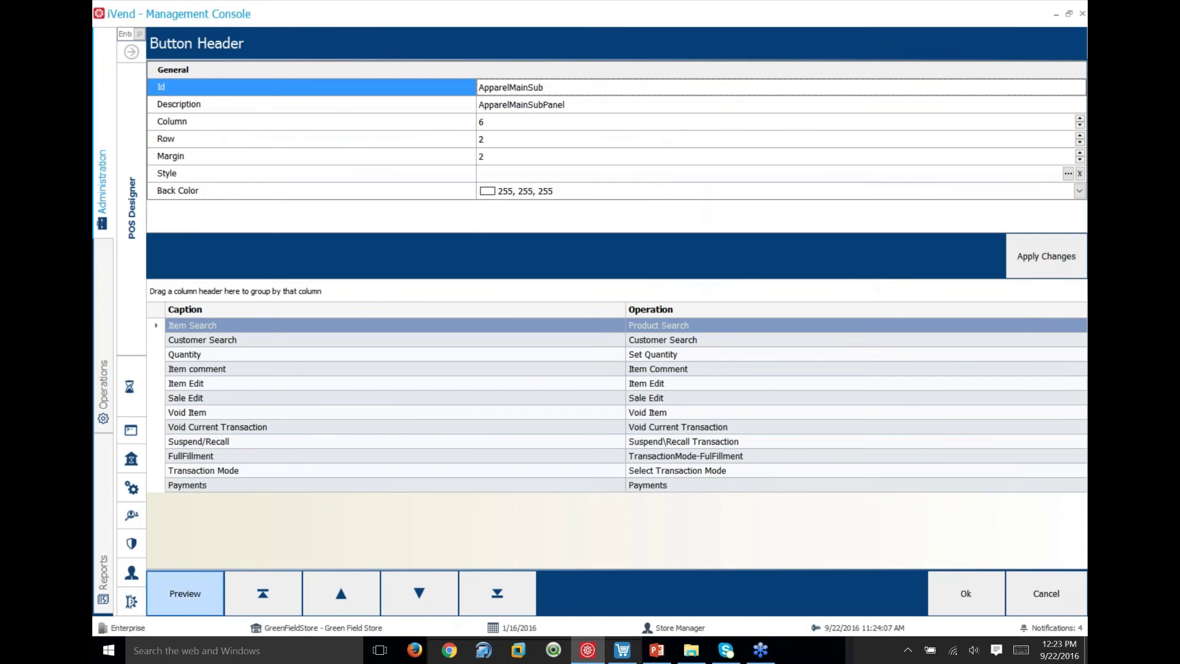
- Preview the ApparelMainSub button panel, then discard the button panel form's changes
click(191, 596)
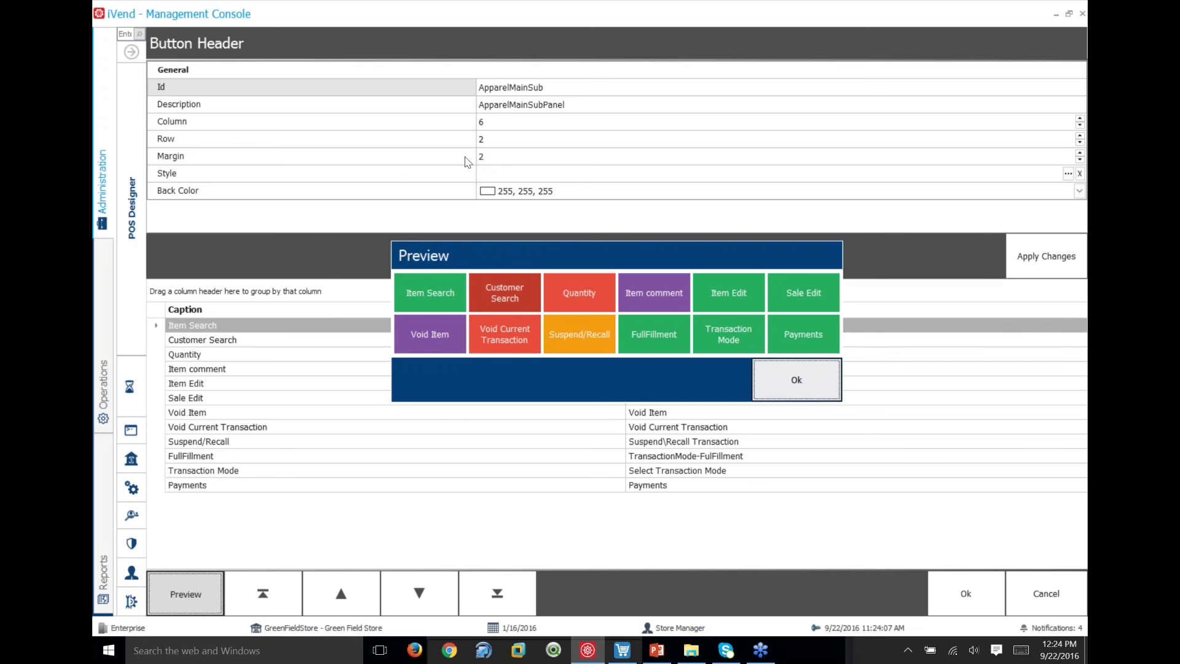
click(797, 380)
click(1014, 581)
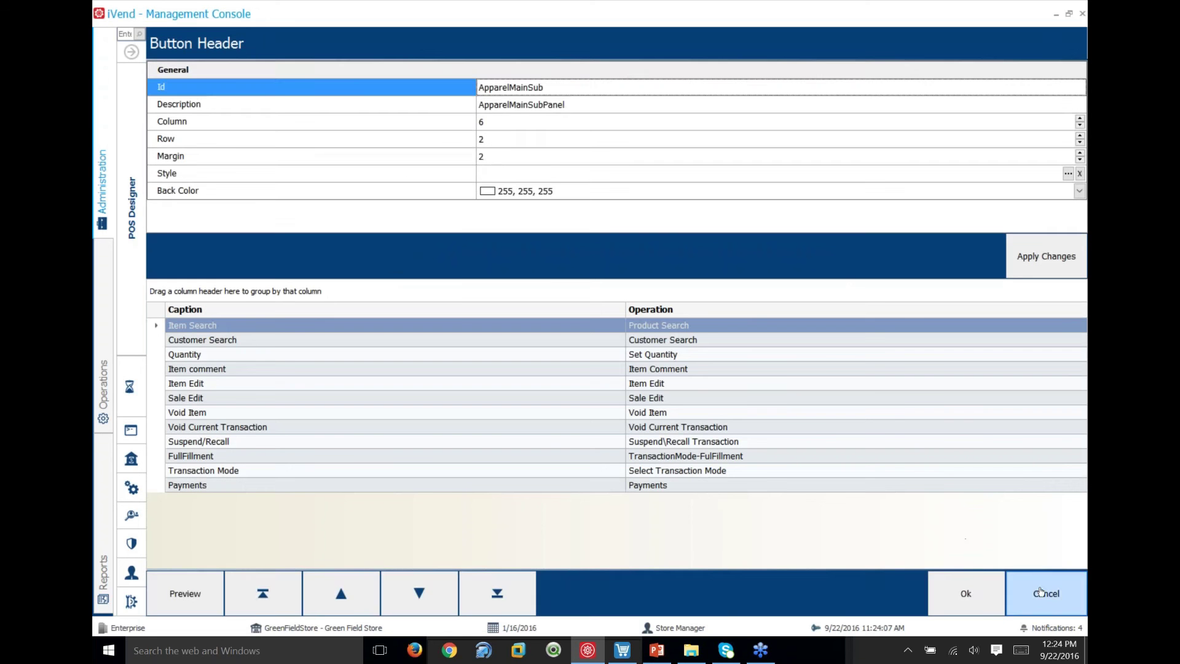
click(664, 327)
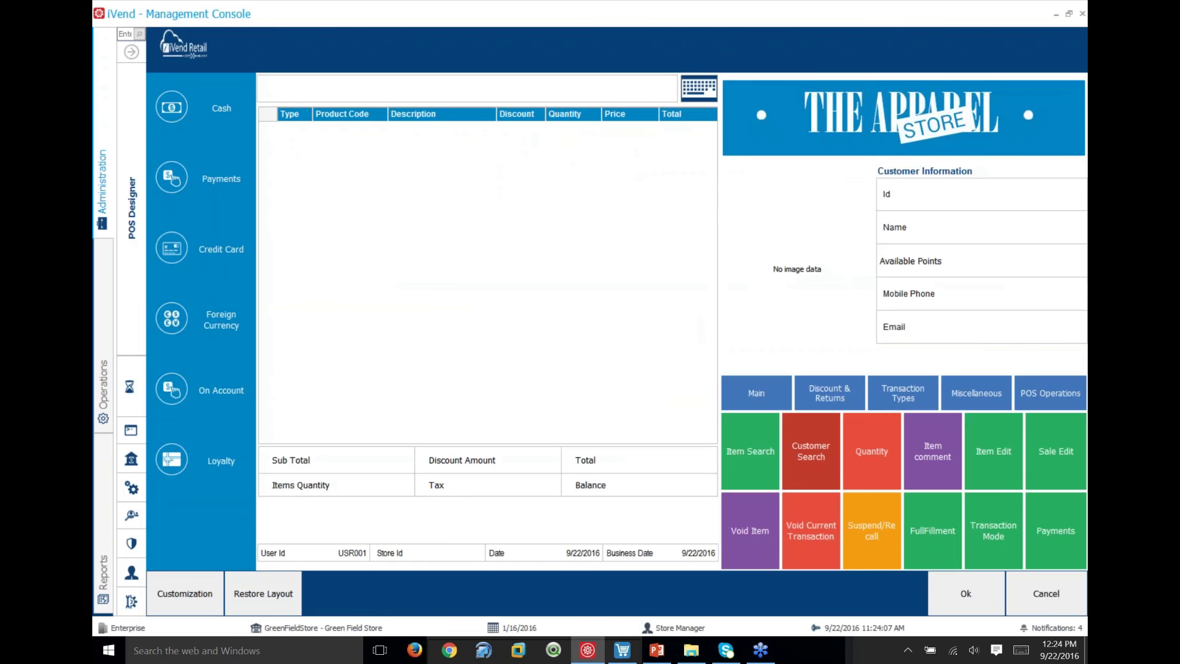
- Discard the layout designer changes and close the Apparel Template layout form
click(1049, 609)
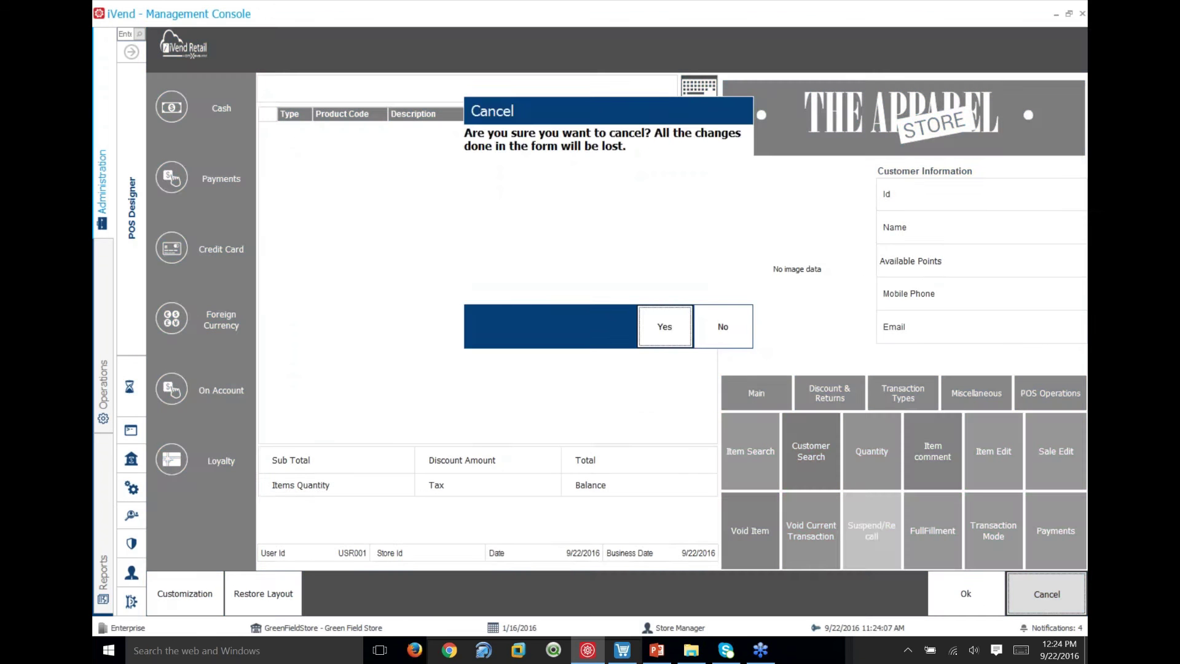
click(664, 326)
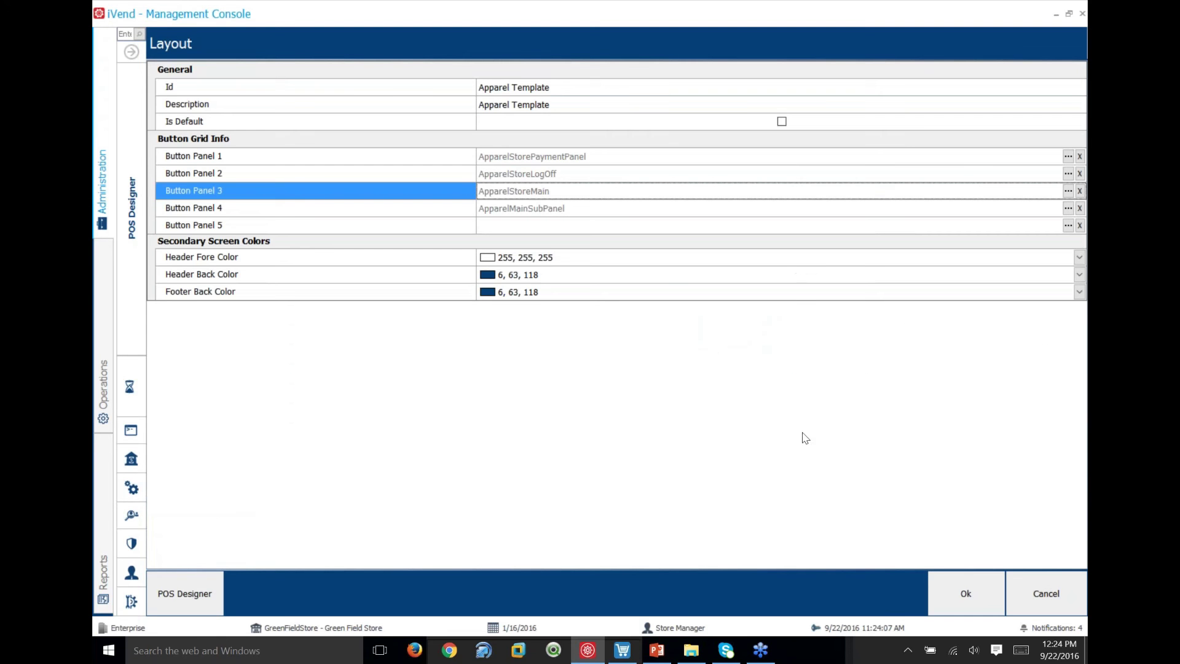
click(1047, 593)
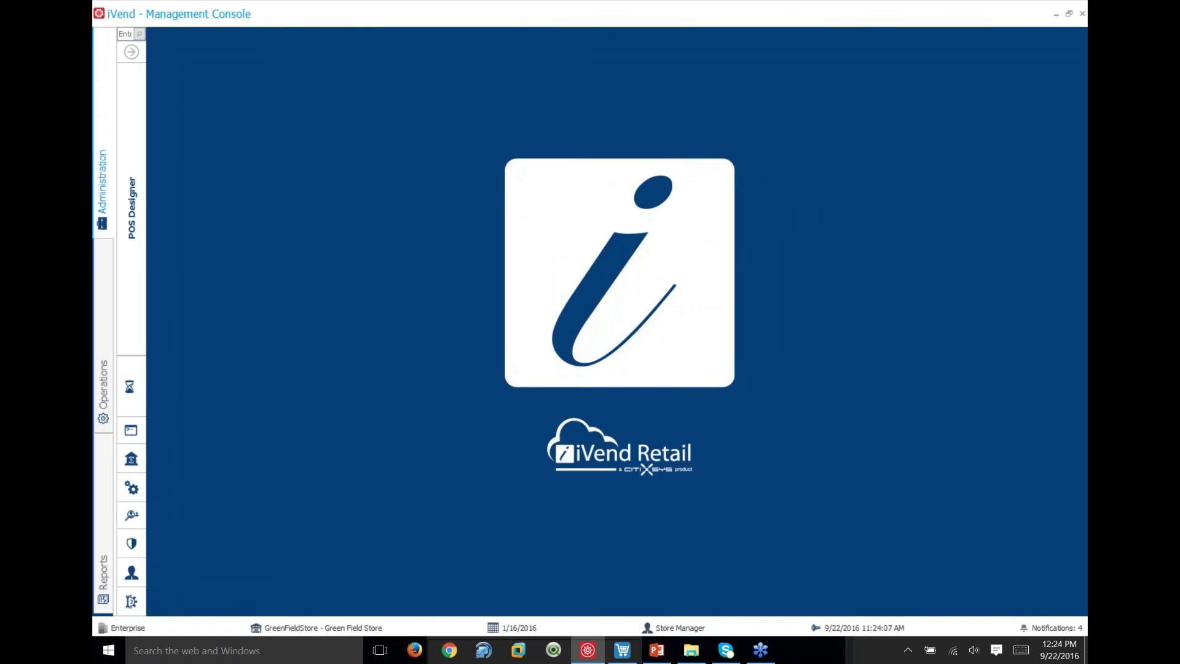
- Expand the navigation pane to reveal POS Designer's Layouts, Design Panels and Button Styles
click(131, 52)
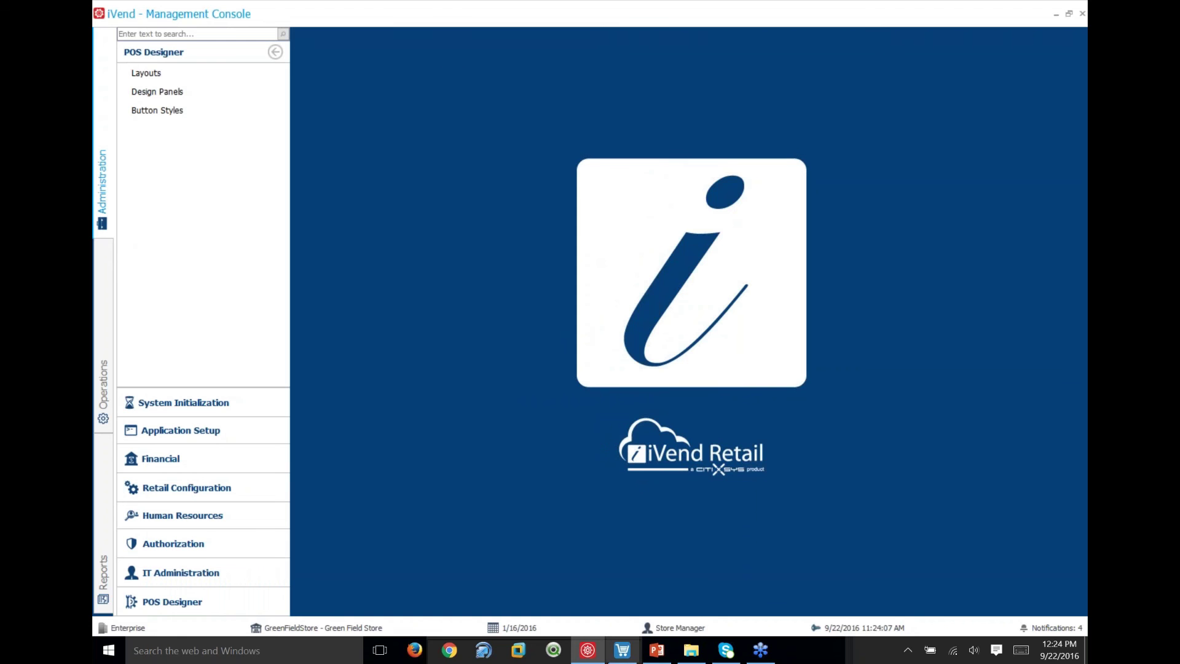
mouse_move(619, 656)
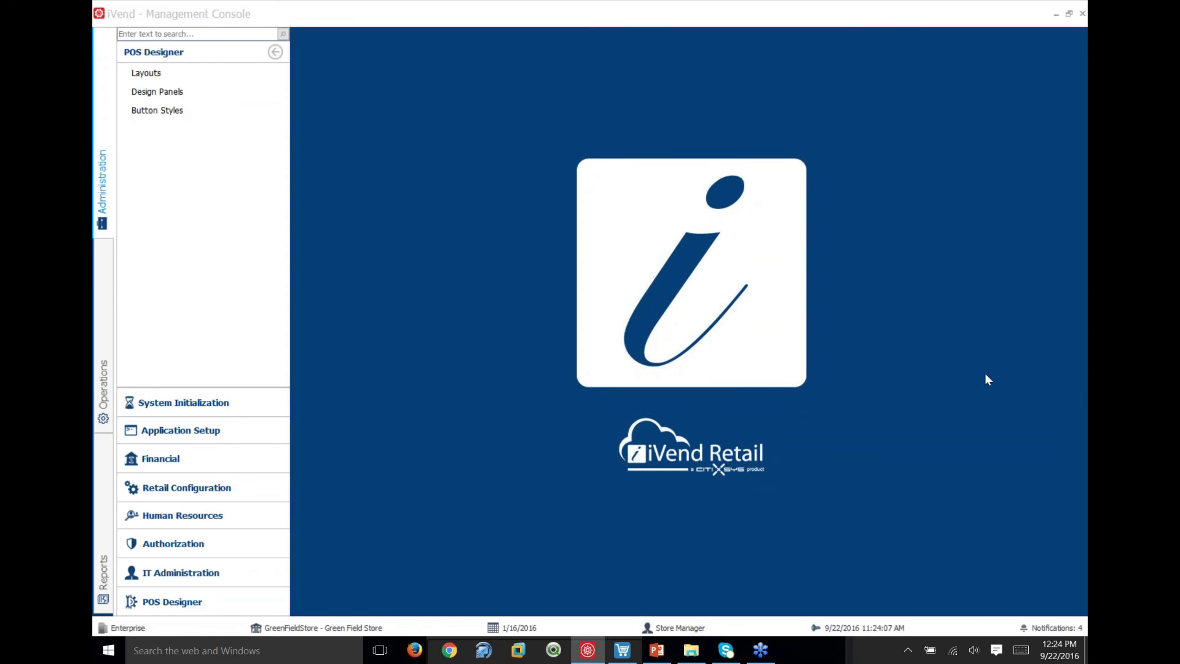
- Show PowerPoint slide 5, Receipt Designer, then bring the Management Console back
click(657, 650)
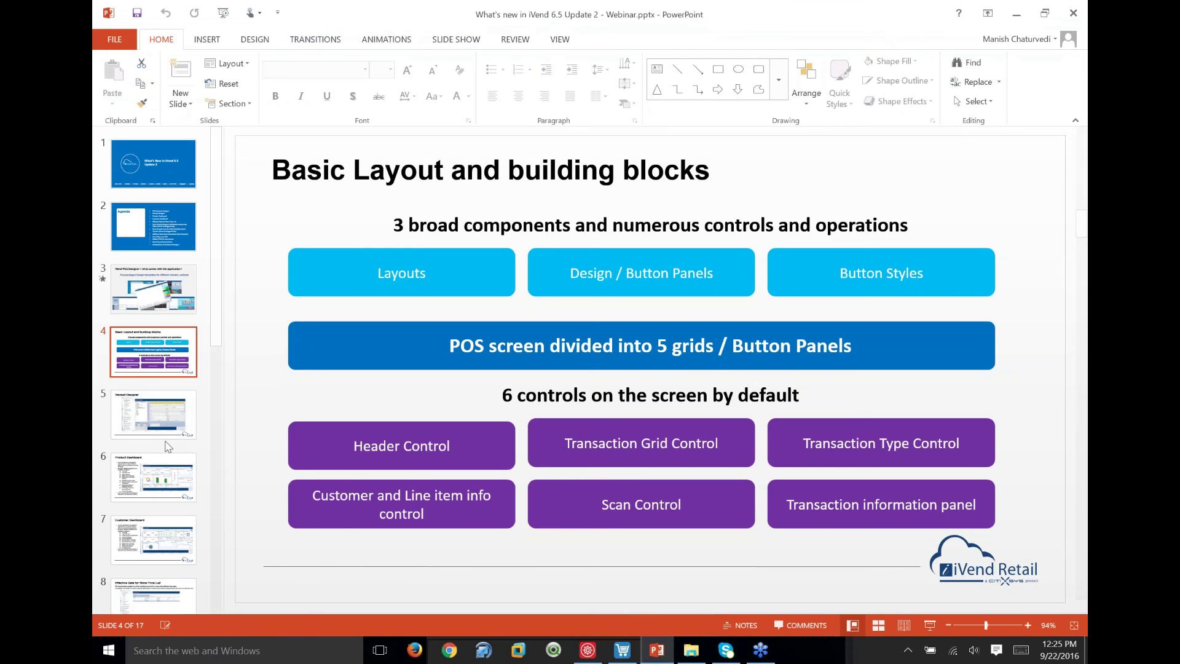
click(162, 419)
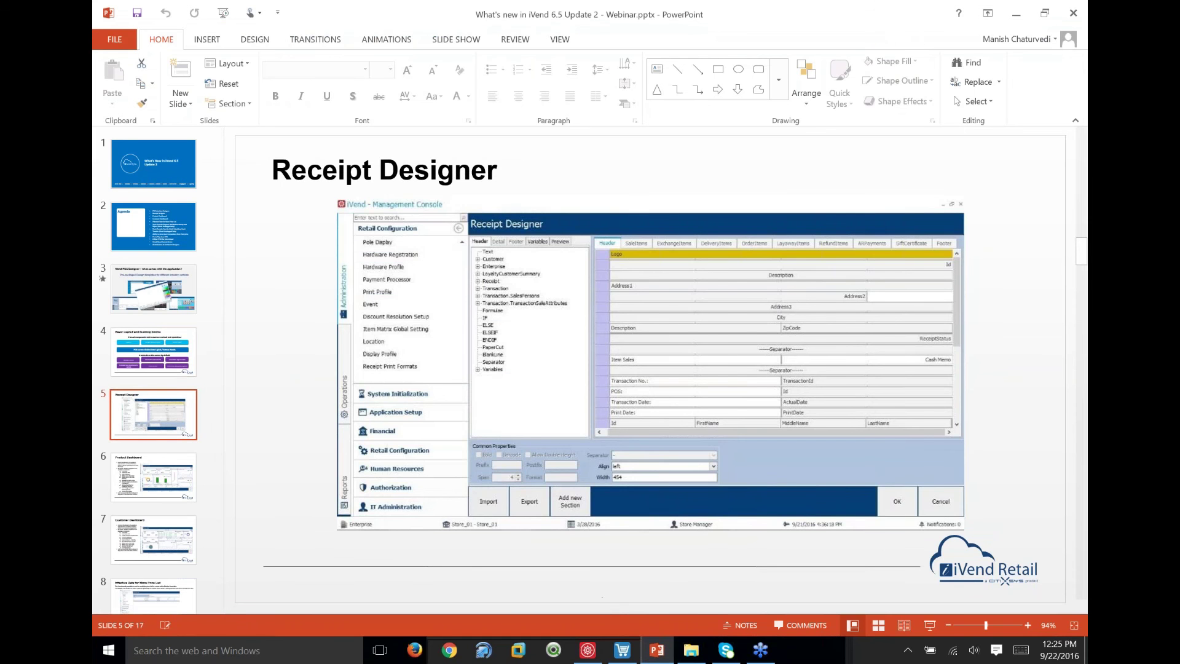
click(589, 652)
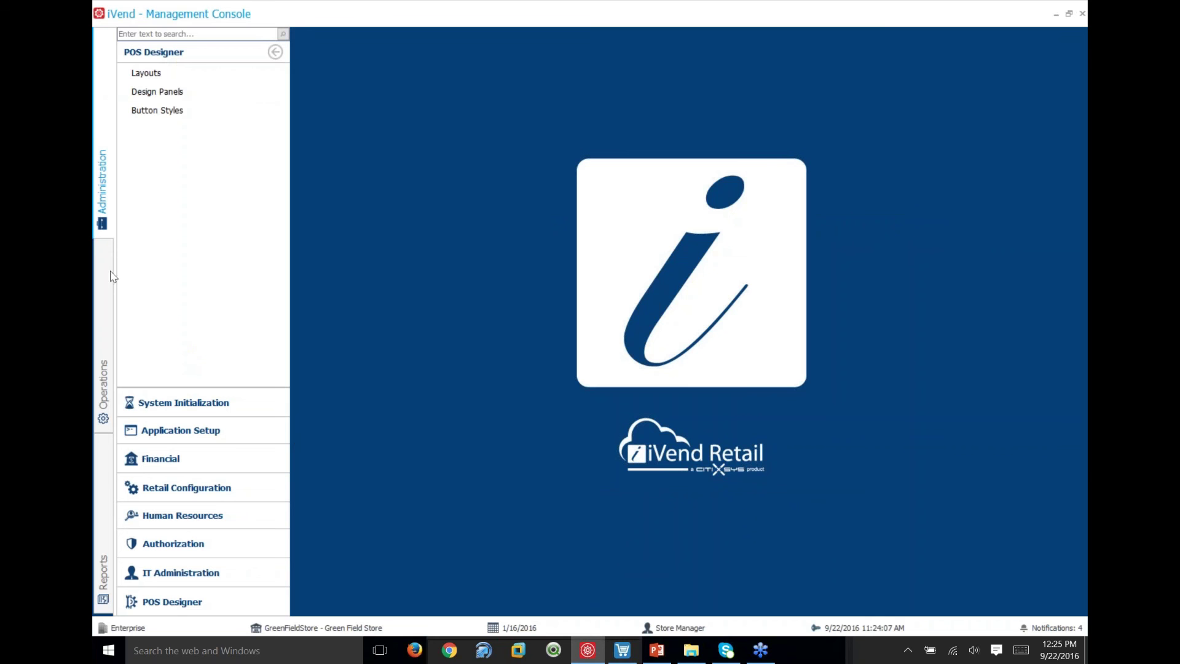
- Open the Receipt Print Formats list under Retail Configuration and collapse the navigation pane
click(174, 490)
scroll(236, 175, down, 3)
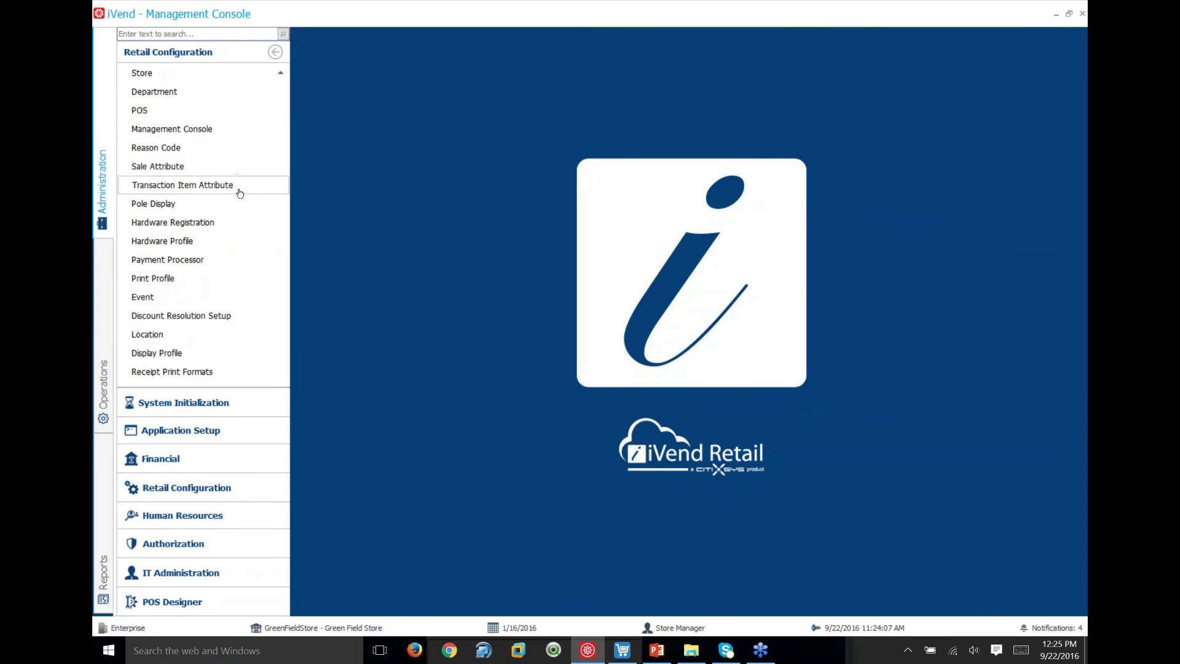
click(199, 373)
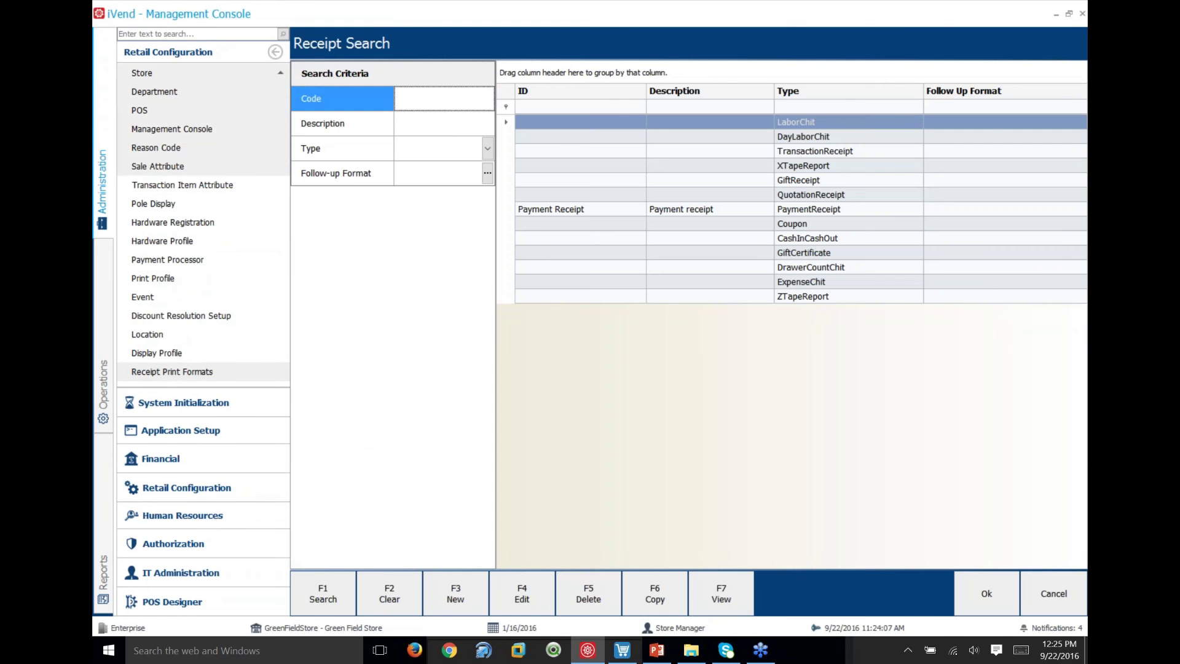
click(275, 52)
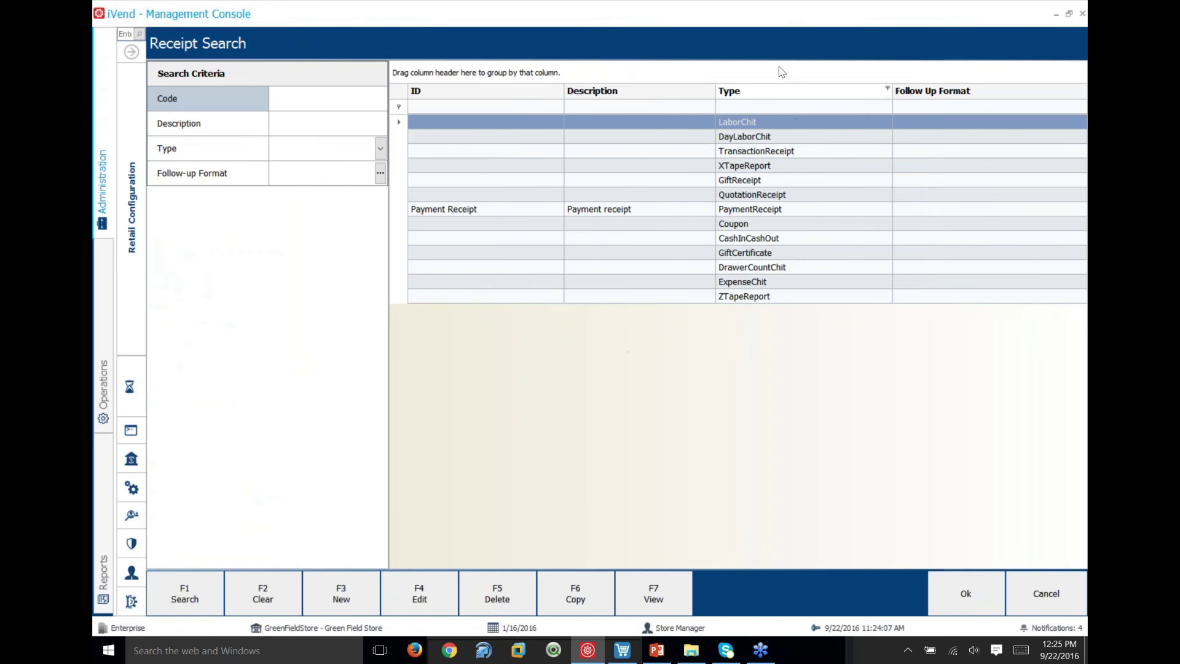
- Browse the TransactionReceipt, XTapeReport and QuotationReceipt rows, then open GiftReceipt for editing
click(766, 155)
click(767, 170)
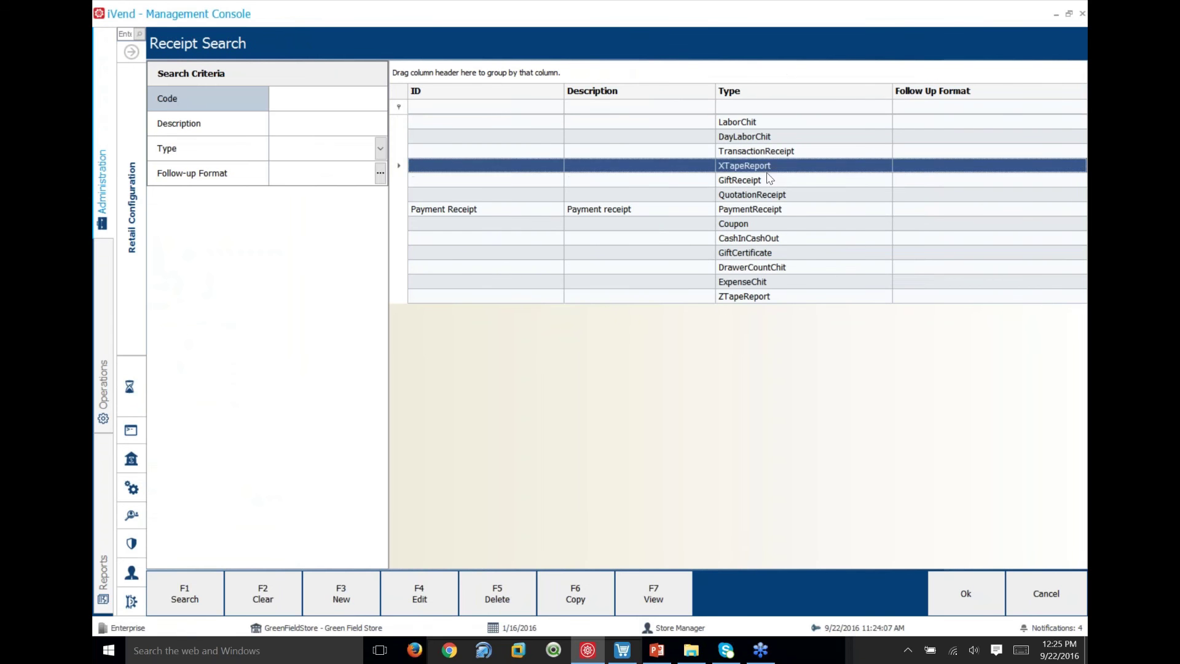
click(767, 193)
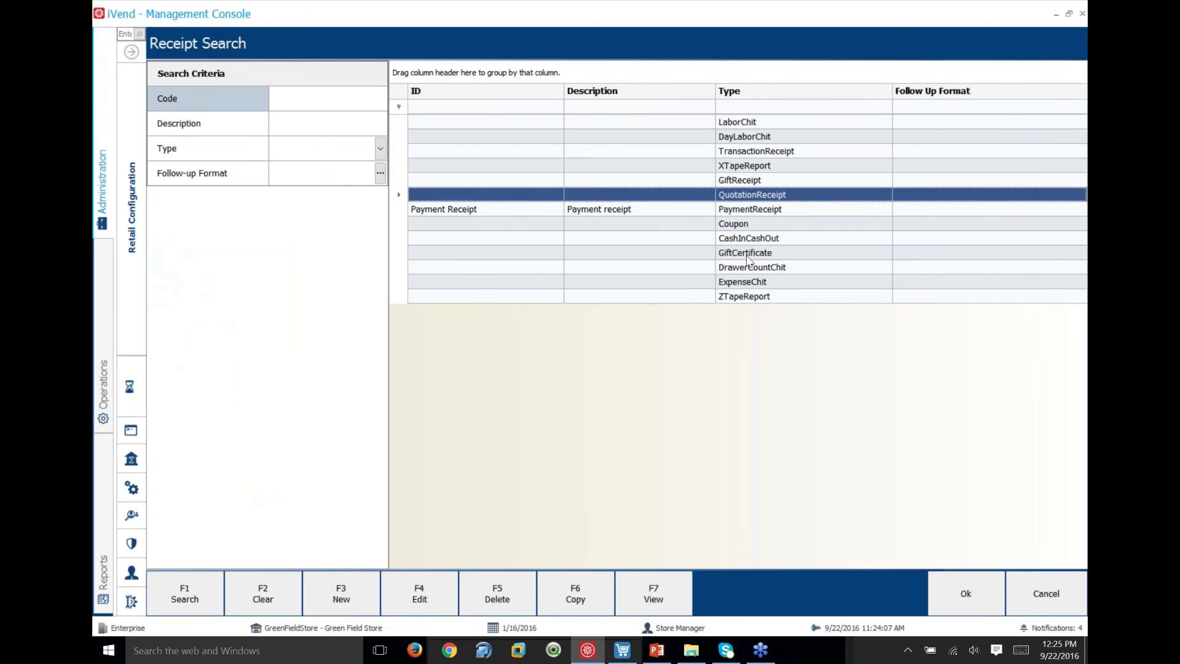
click(752, 182)
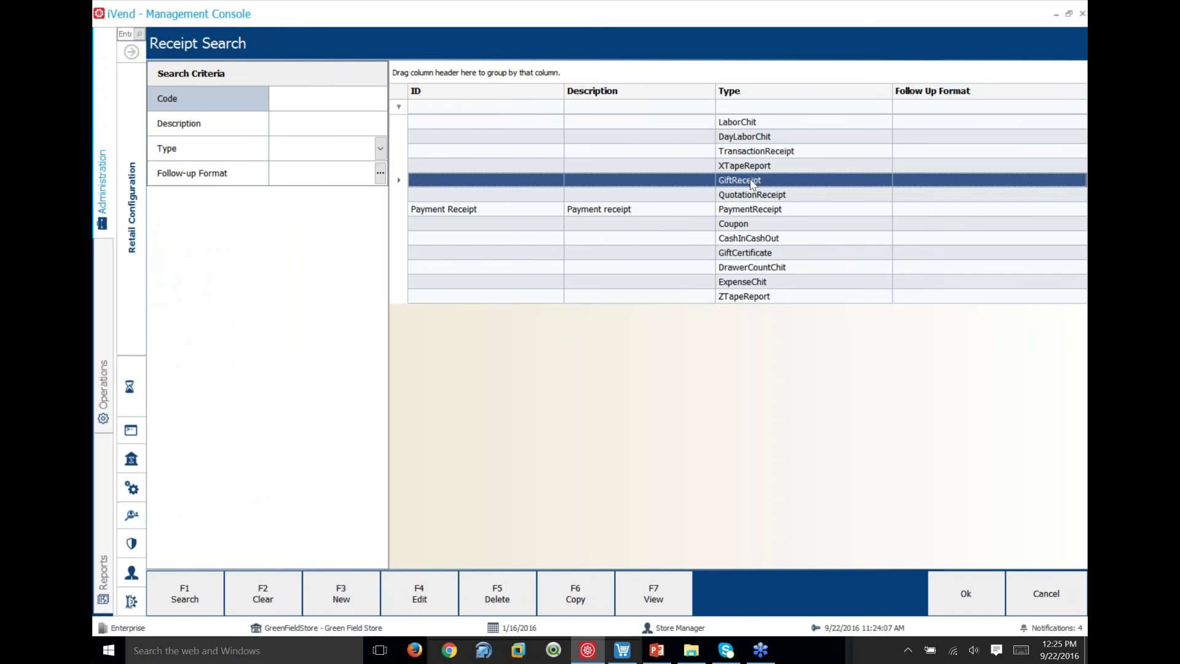
double_click(752, 182)
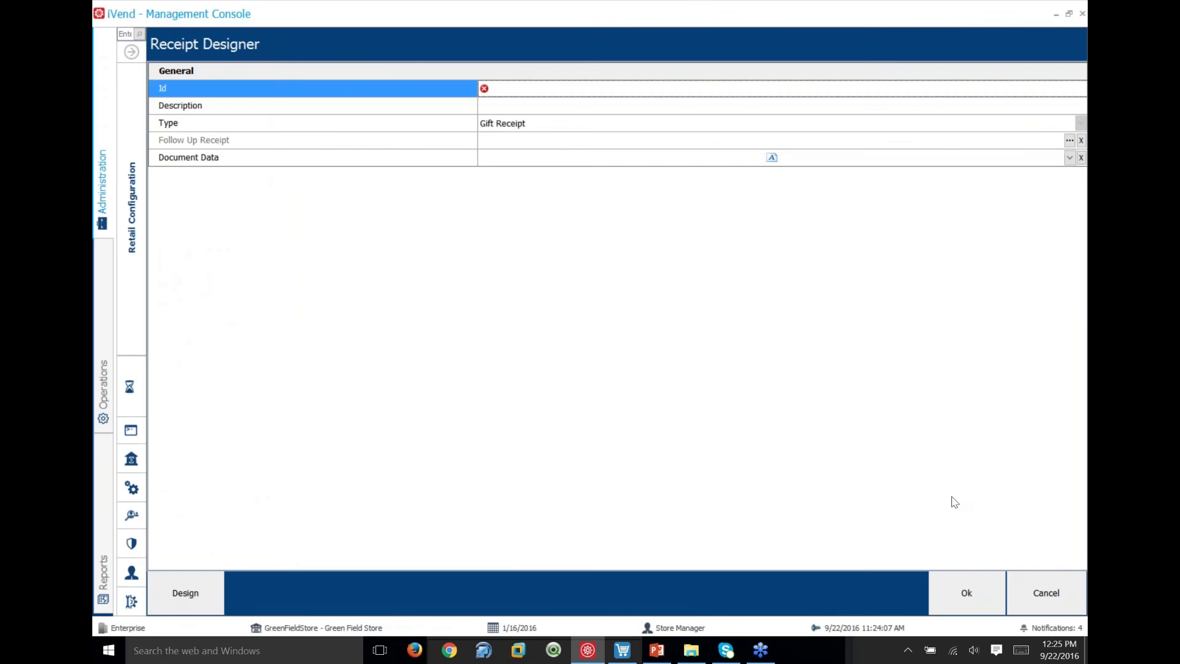
- Open the Gift Receipt design and view SaleItems through RefundItems, Footer, then Header sections
click(170, 598)
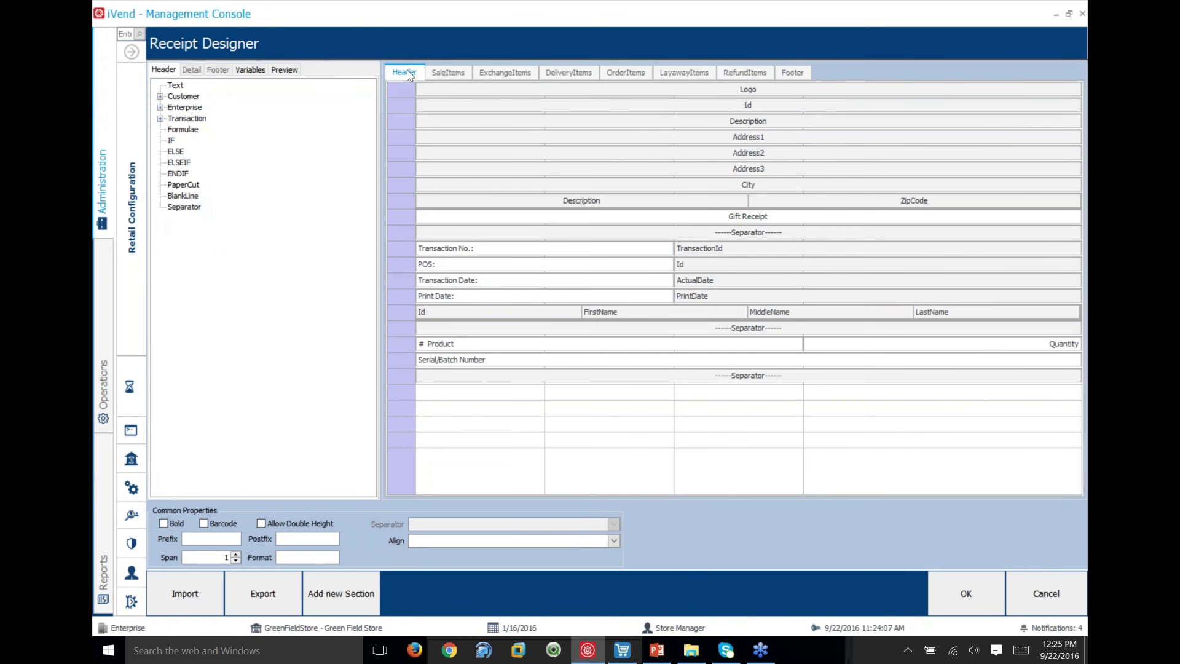
click(448, 73)
click(510, 74)
click(572, 73)
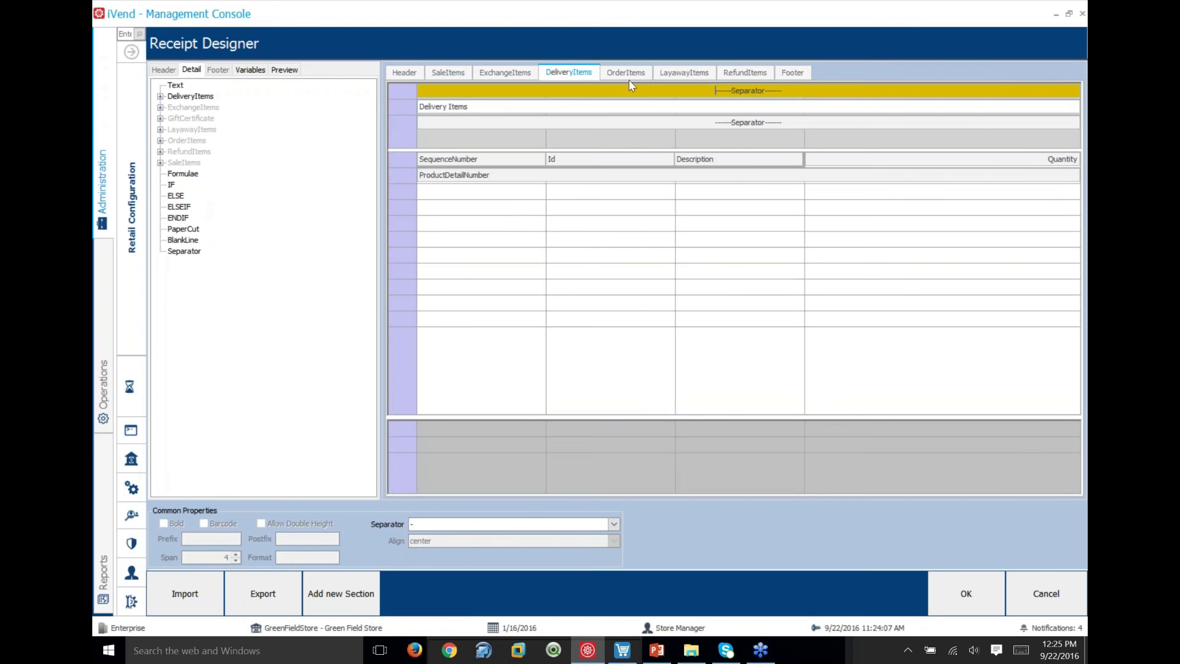
click(630, 74)
click(683, 74)
click(747, 75)
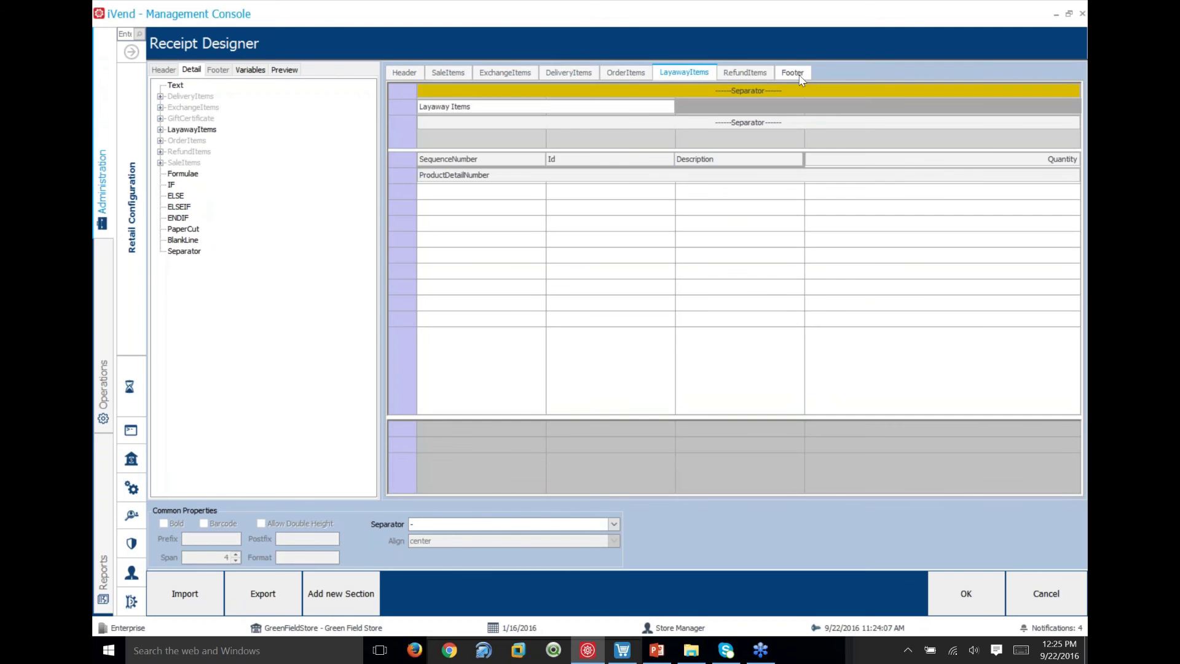
click(789, 75)
click(406, 74)
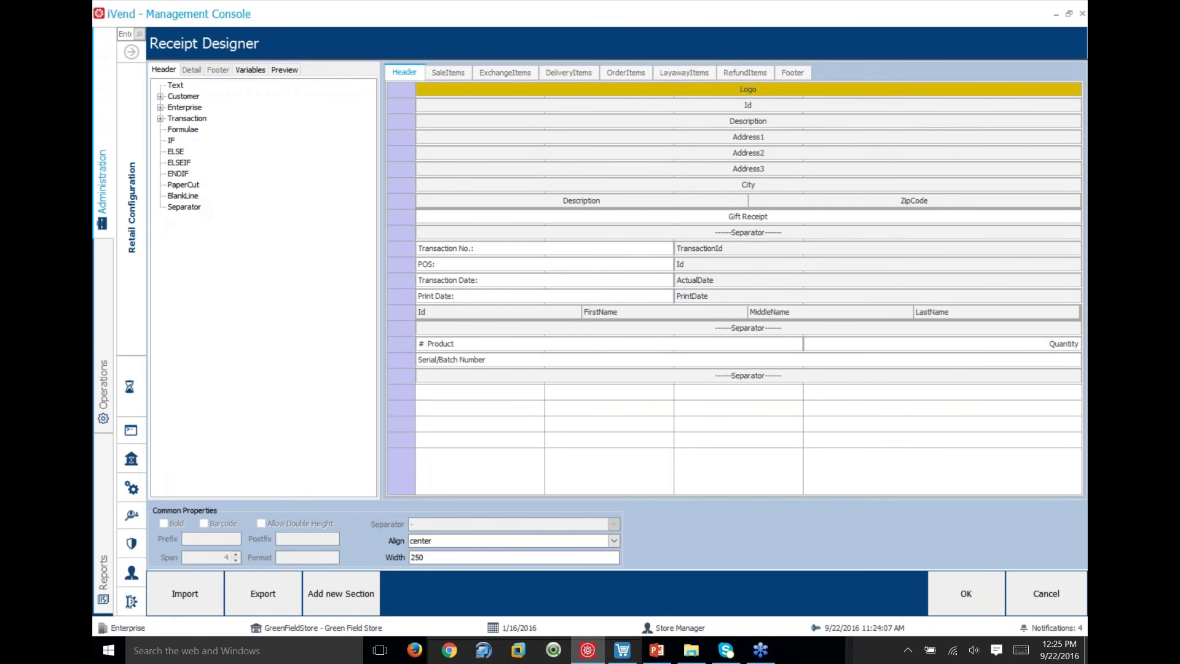
- Browse the Customer, Enterprise and Transaction receipt fields, then close the designer without saving
click(160, 96)
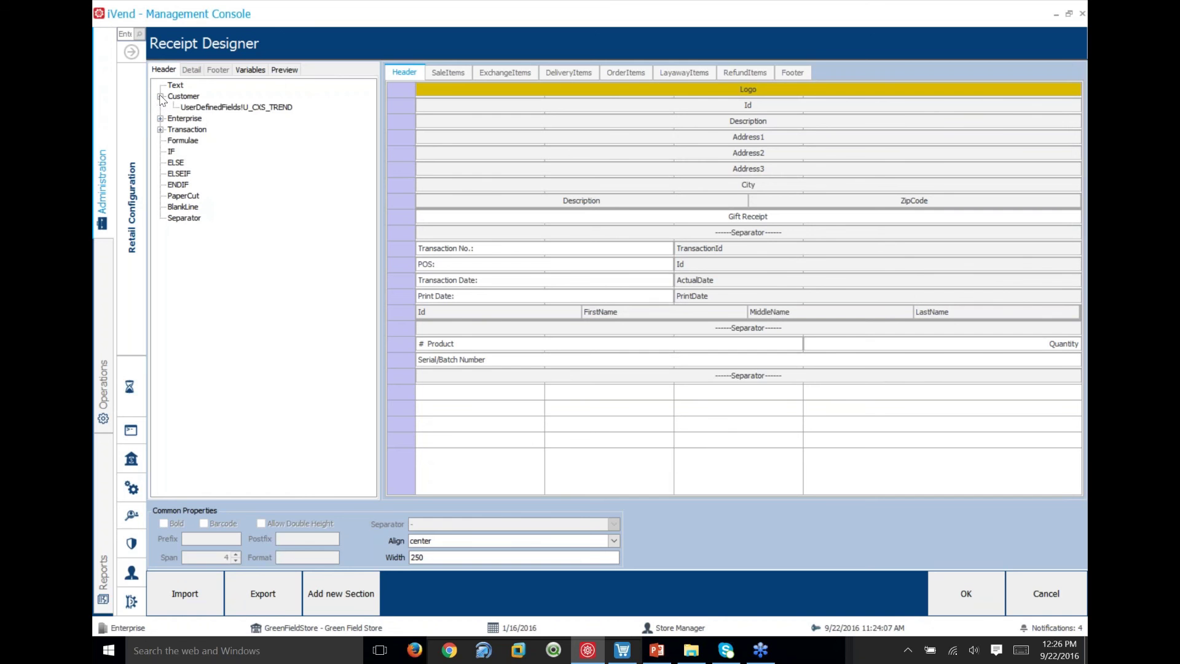
click(221, 108)
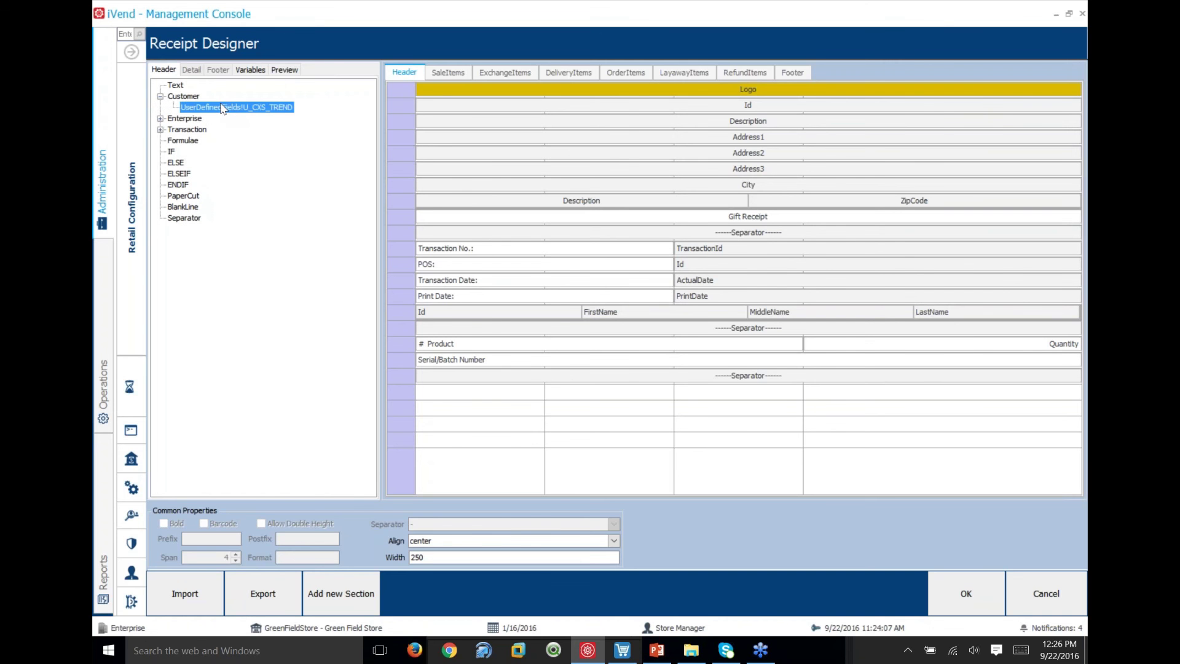
click(160, 118)
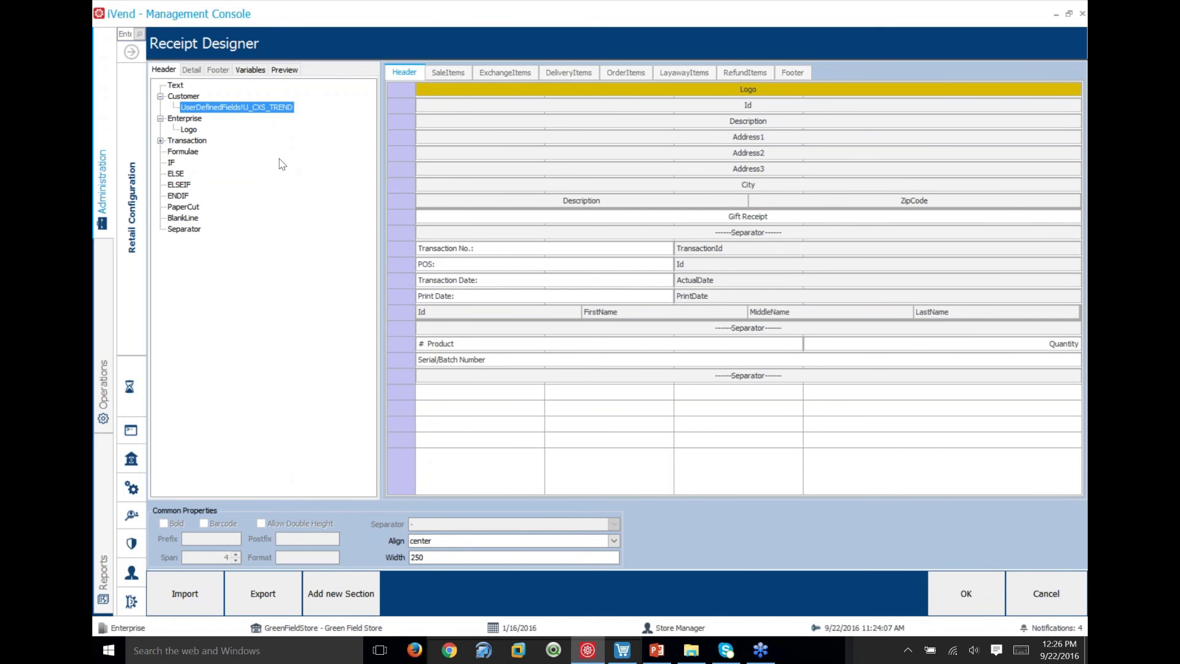
click(161, 140)
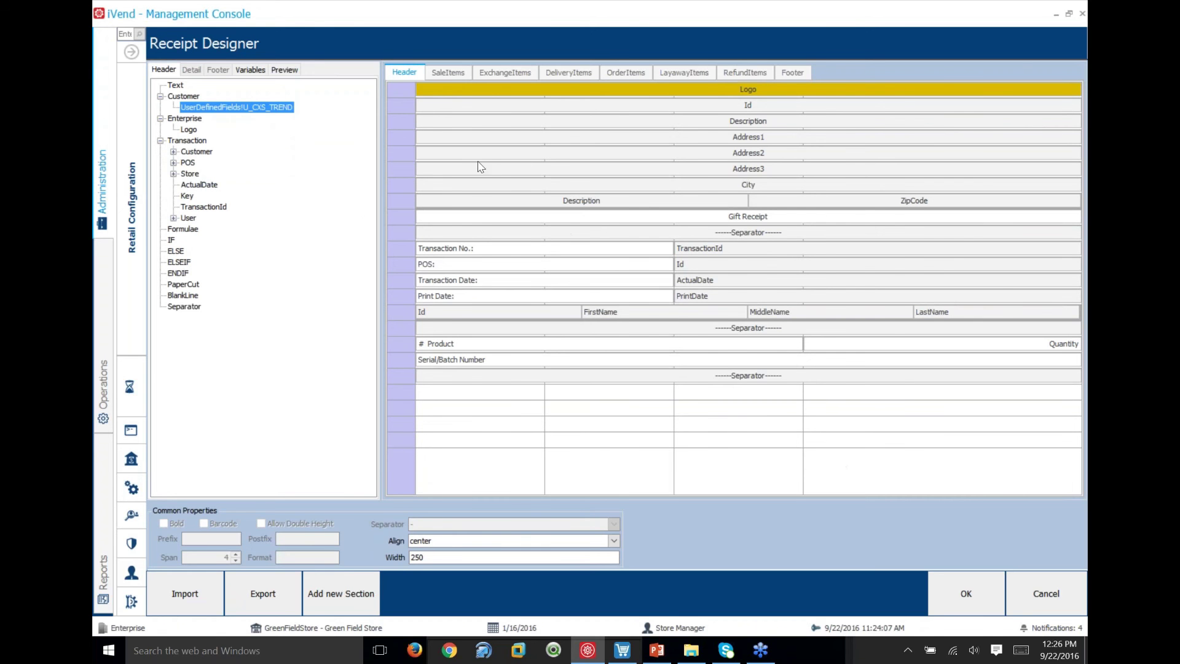
click(1047, 592)
click(665, 326)
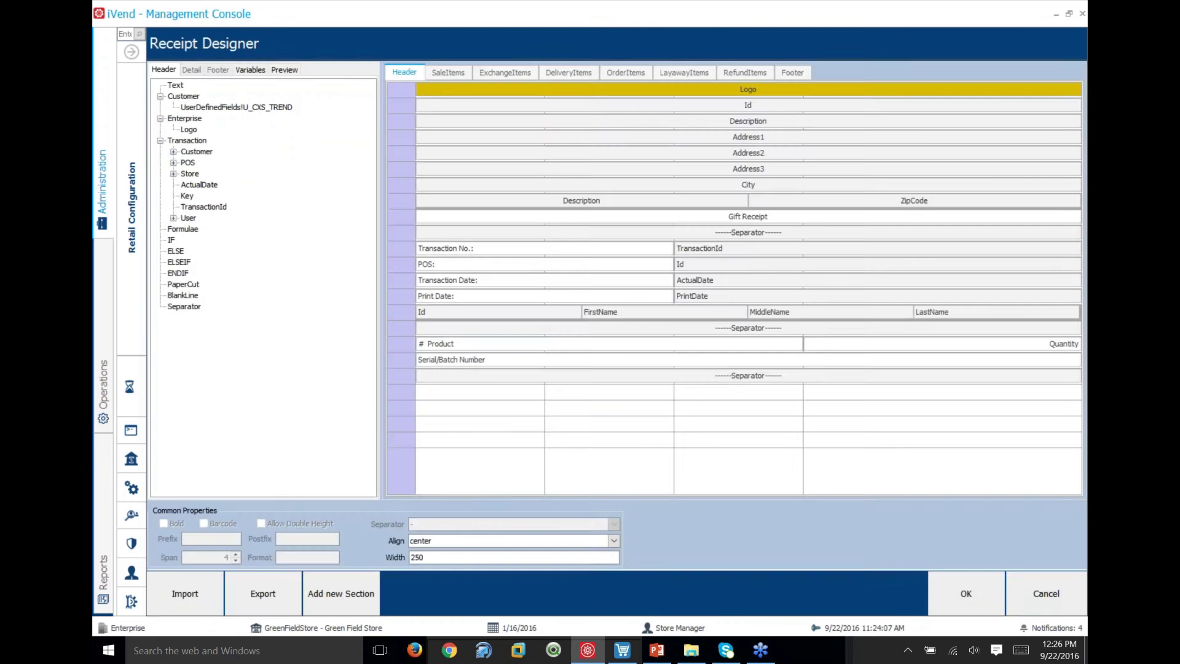
- Close the Gift Receipt form, open the Payment Receipt layout in Design, then bring Point of Sale forward
click(1046, 592)
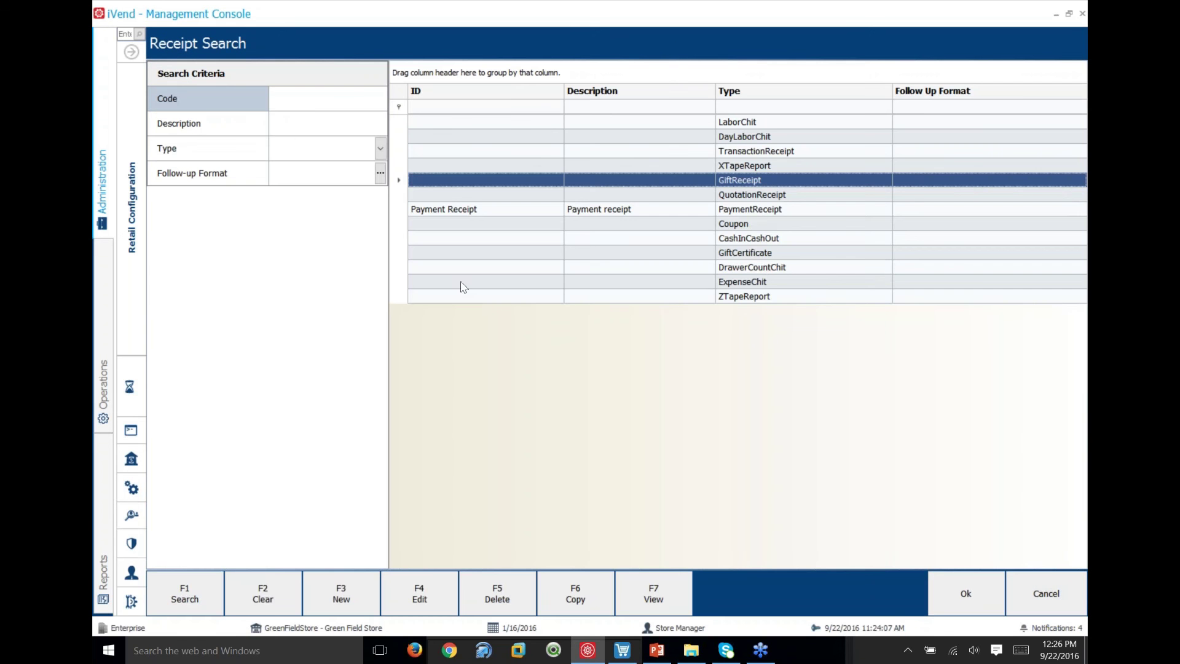
click(758, 210)
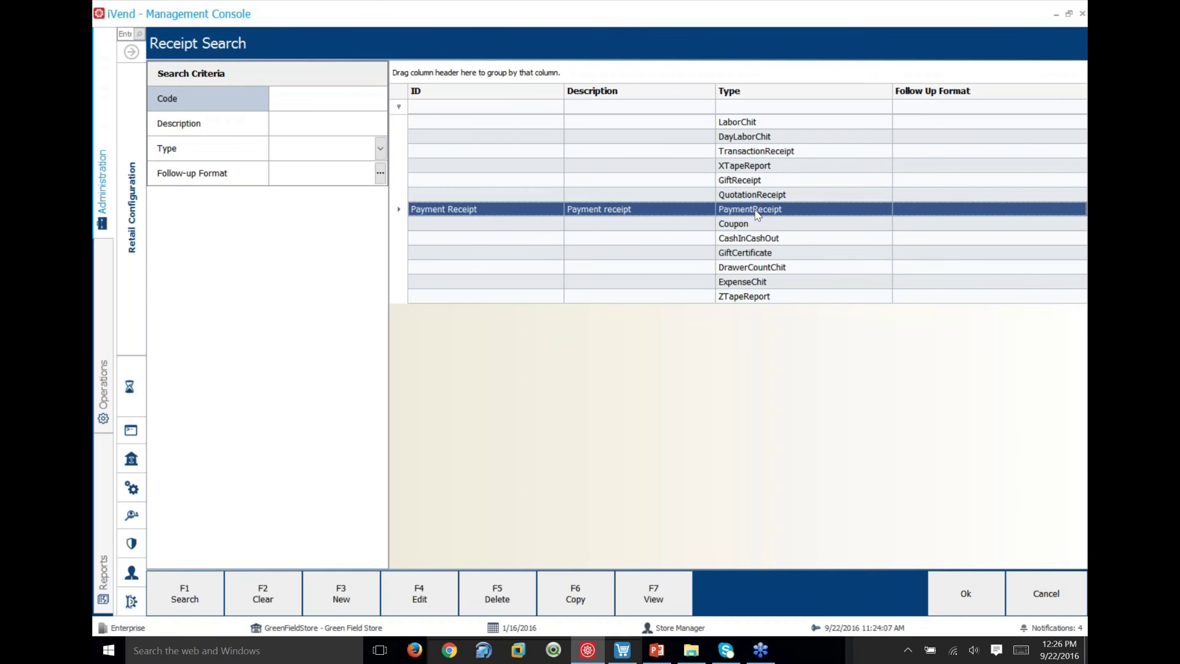
click(397, 605)
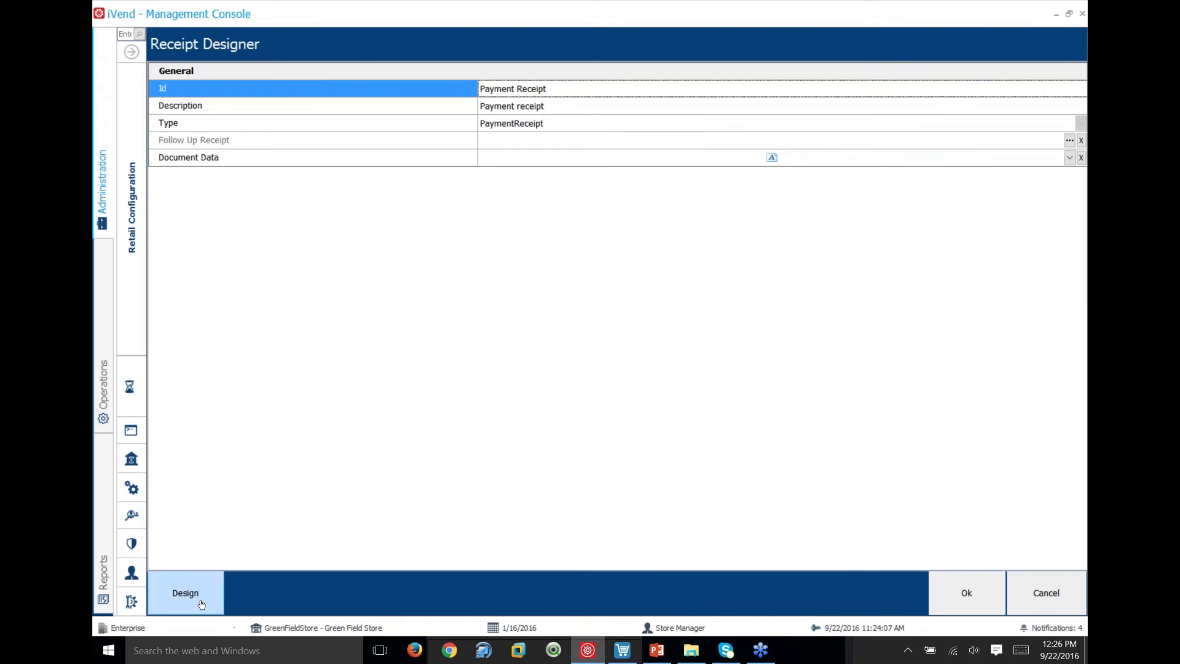
click(201, 604)
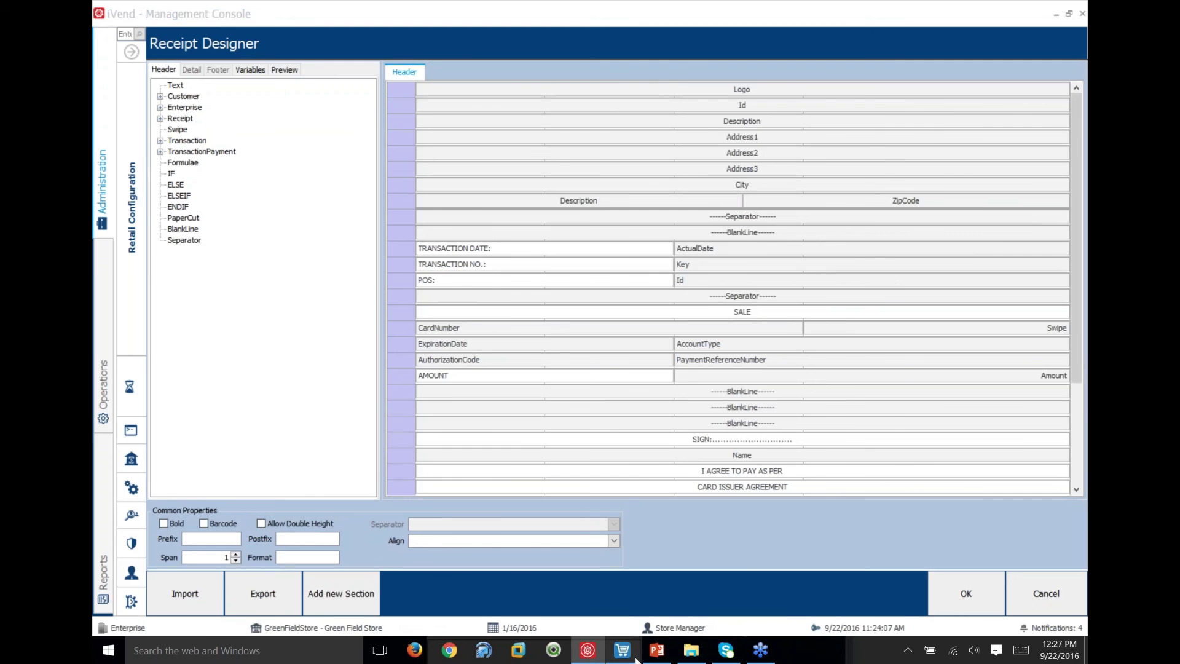
click(553, 612)
- Open the receipt printer simulator, search the customer by name and attach them to the sale
click(547, 628)
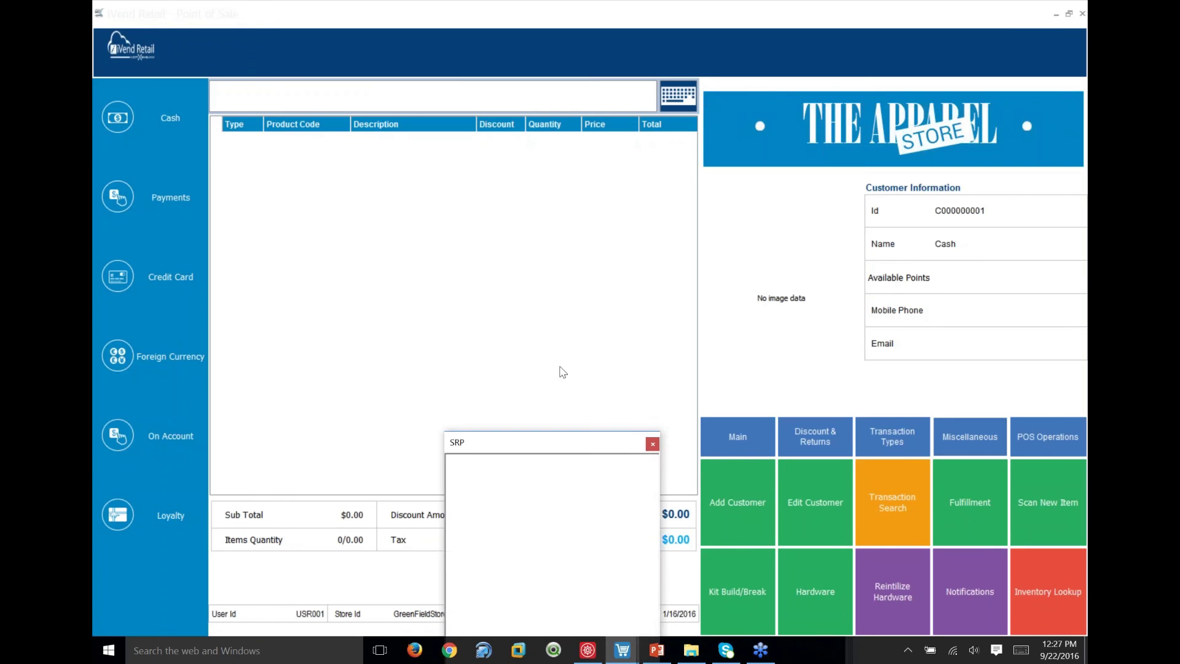
click(335, 92)
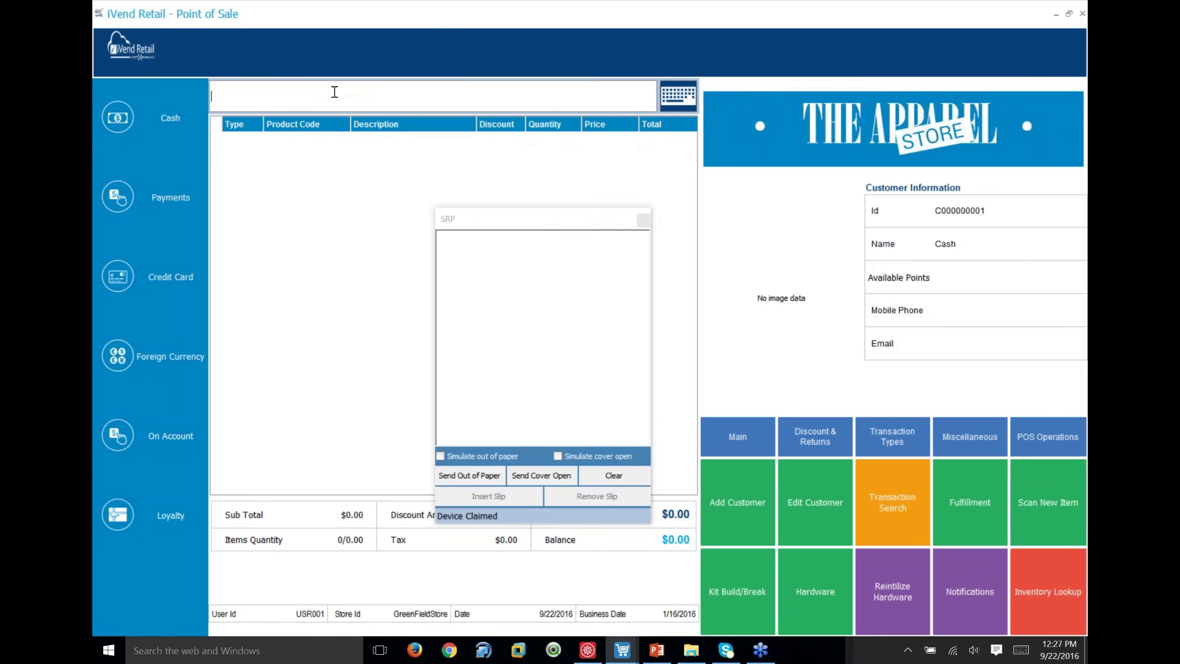
text(manish)
key(Return)
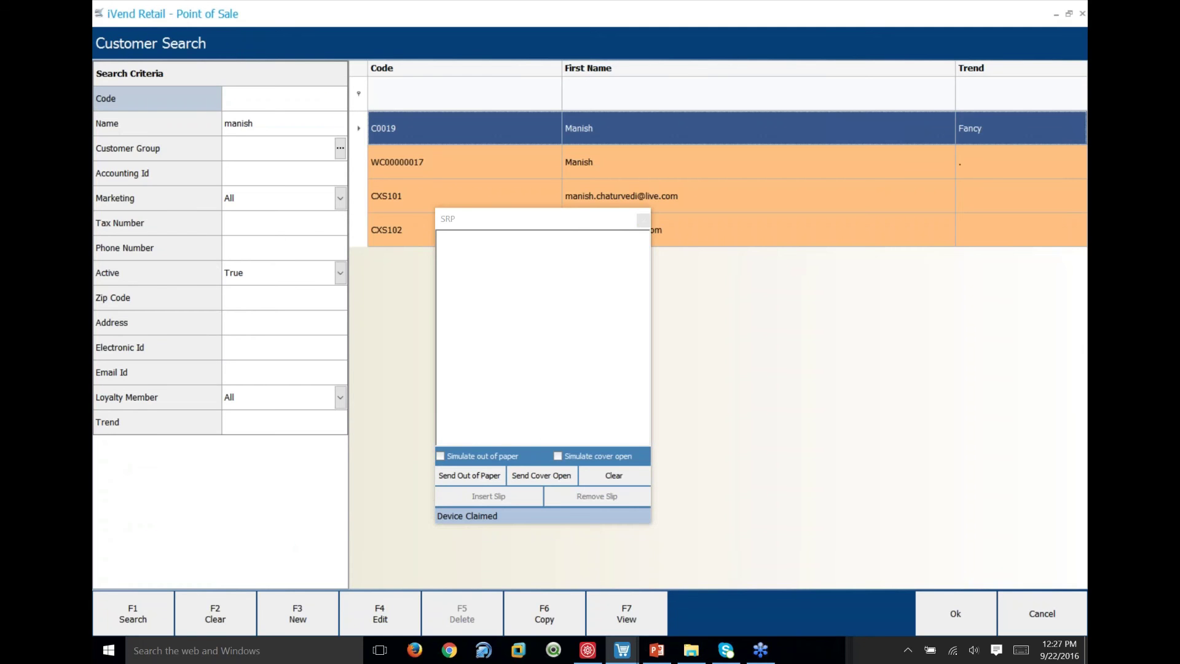
click(284, 99)
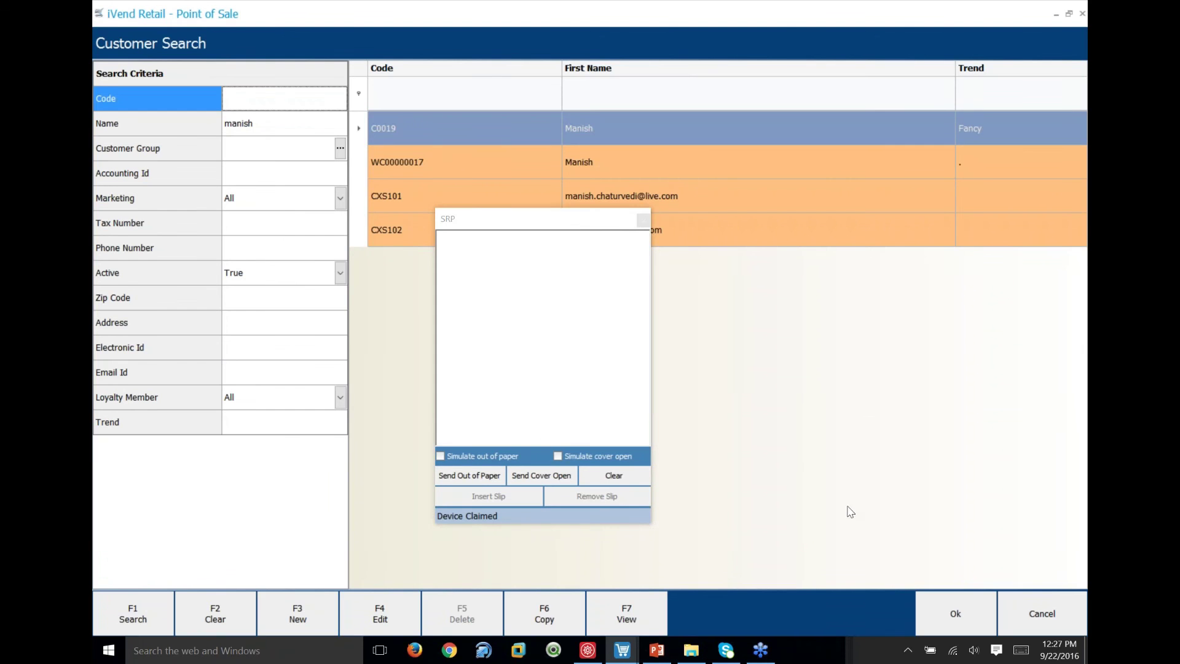
click(955, 613)
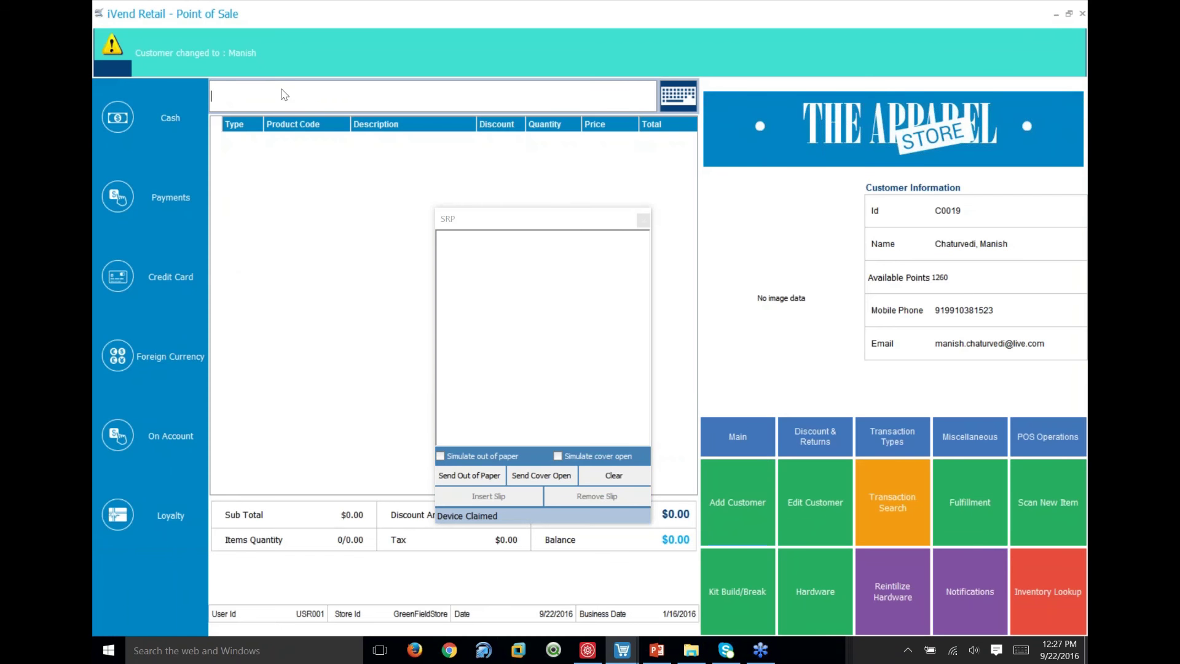
- Add items 4001010 (Perry Ellis suit) and 4001014 (Nautica blazer) to the sale
text(4001010)
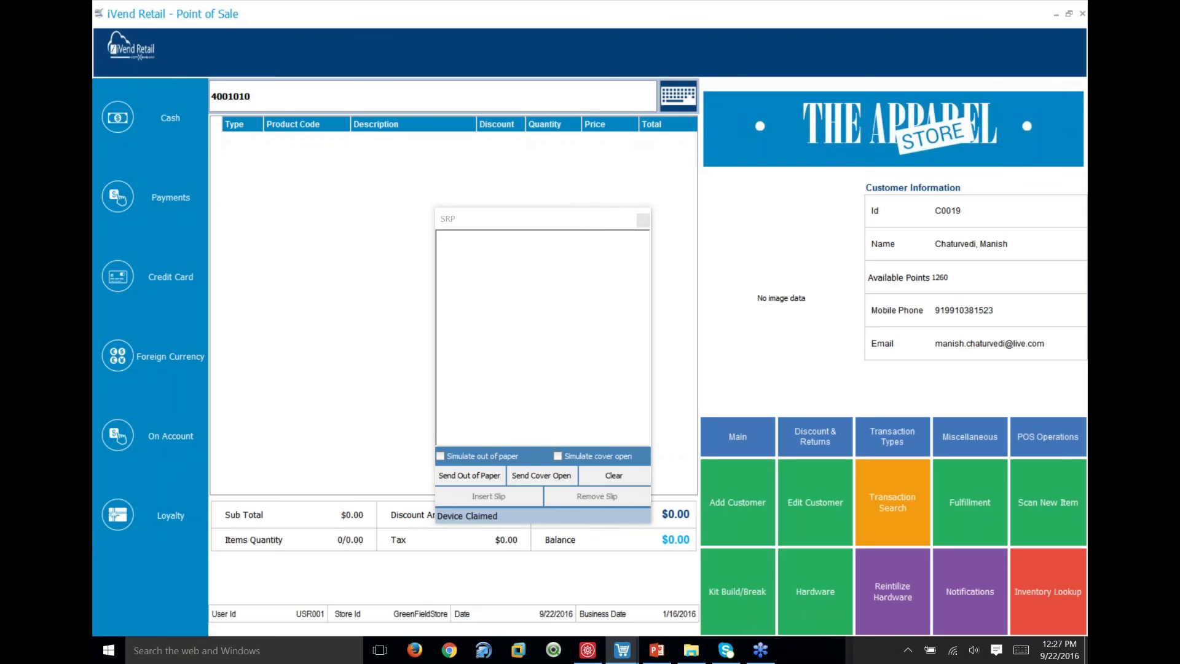
key(Return)
text(400)
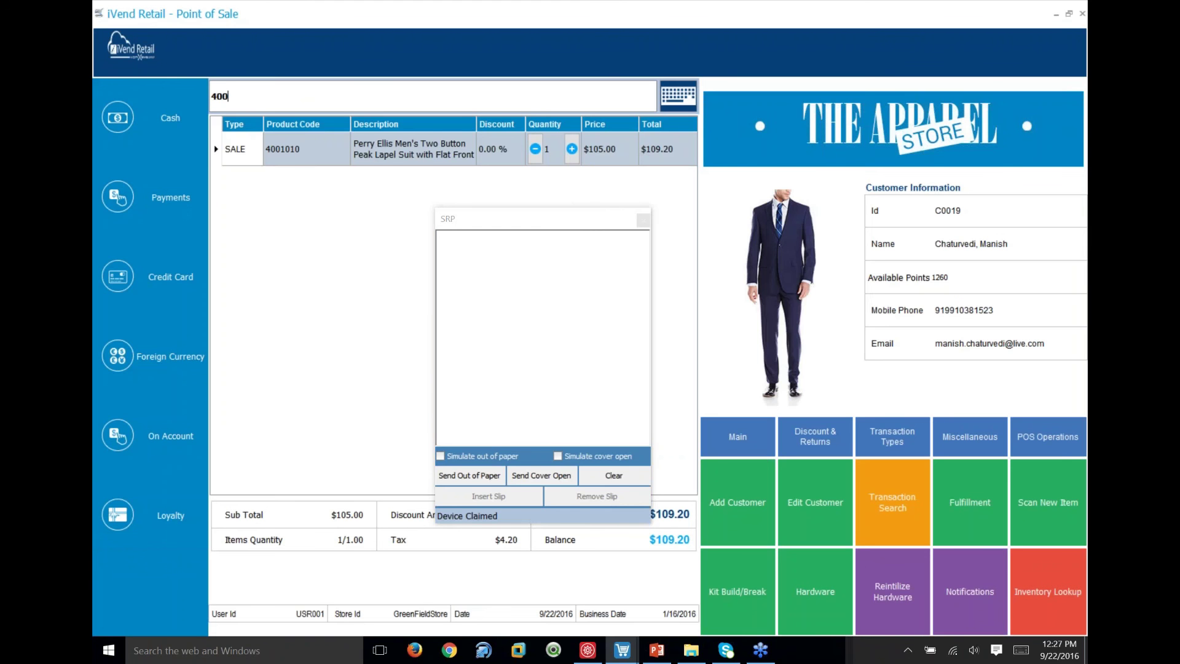
text(1014)
key(Return)
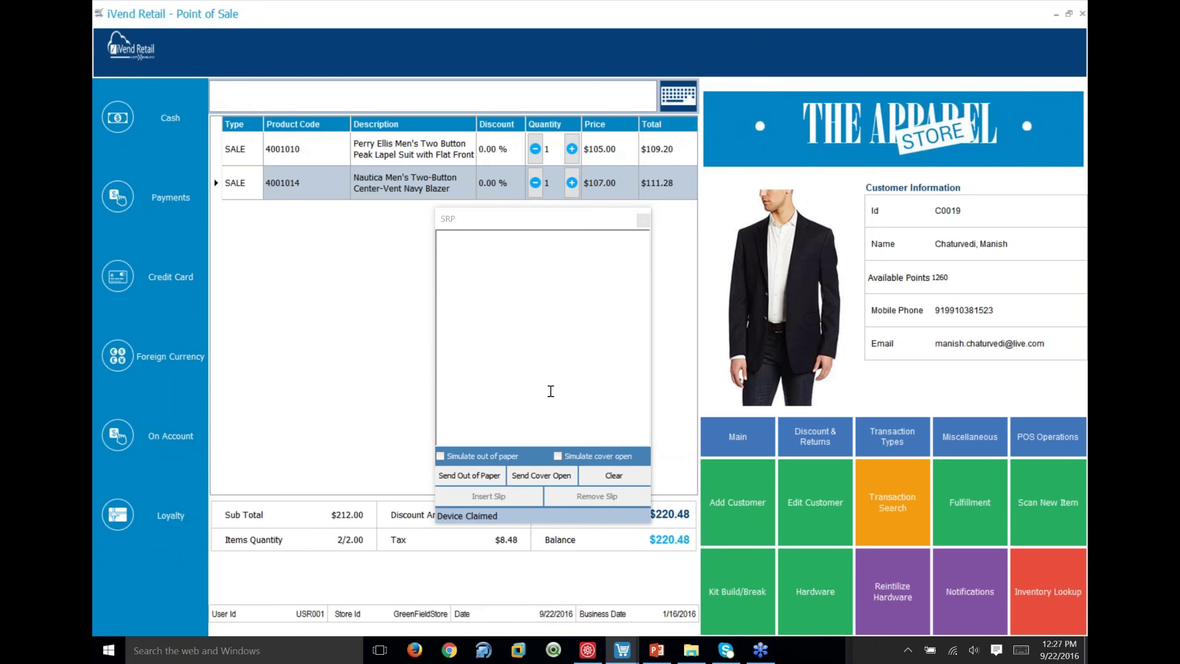
- Pay $220.48 in cash, print the receipt on Receipt Printer, and complete the sale
click(167, 121)
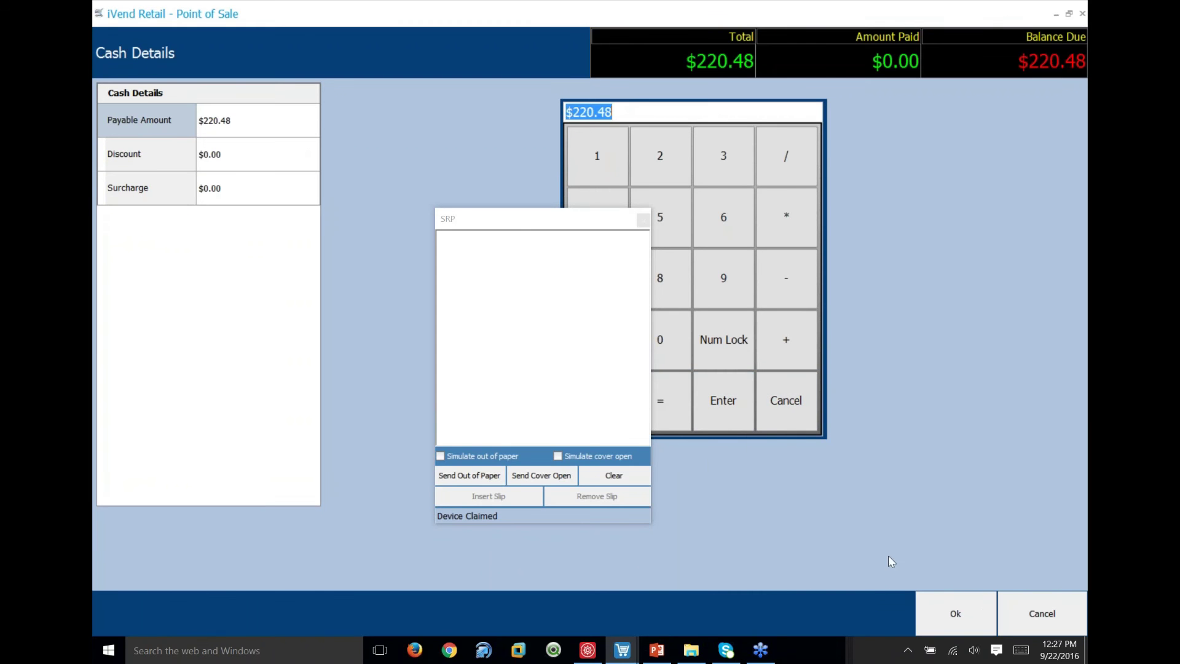
click(947, 614)
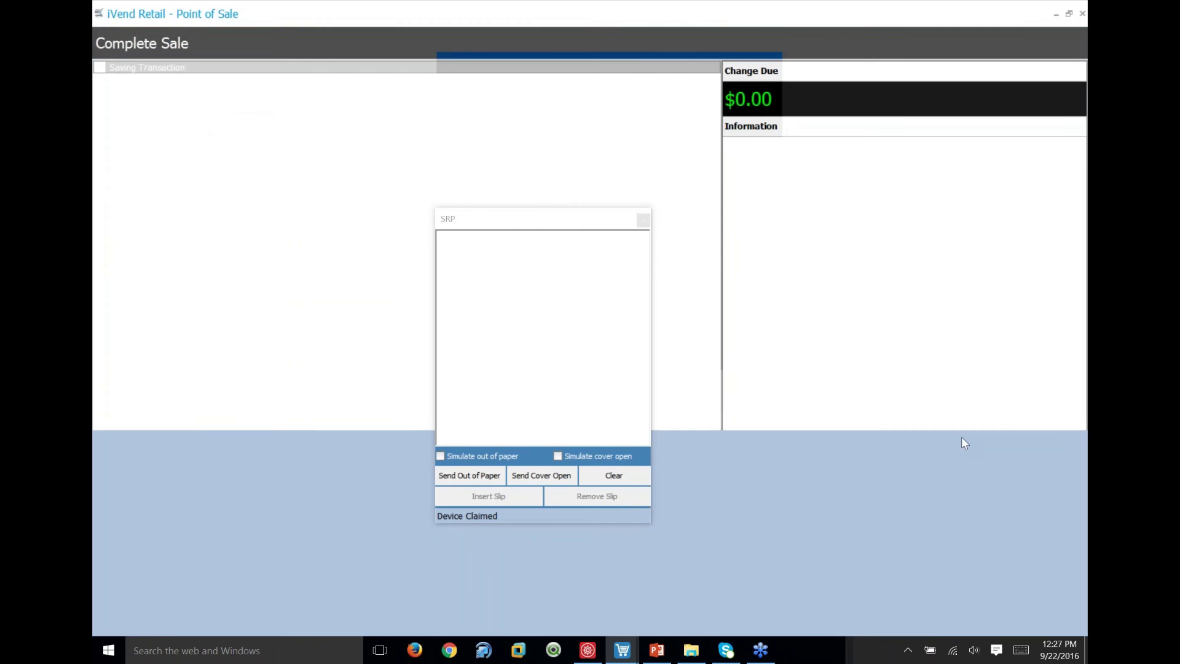
click(640, 116)
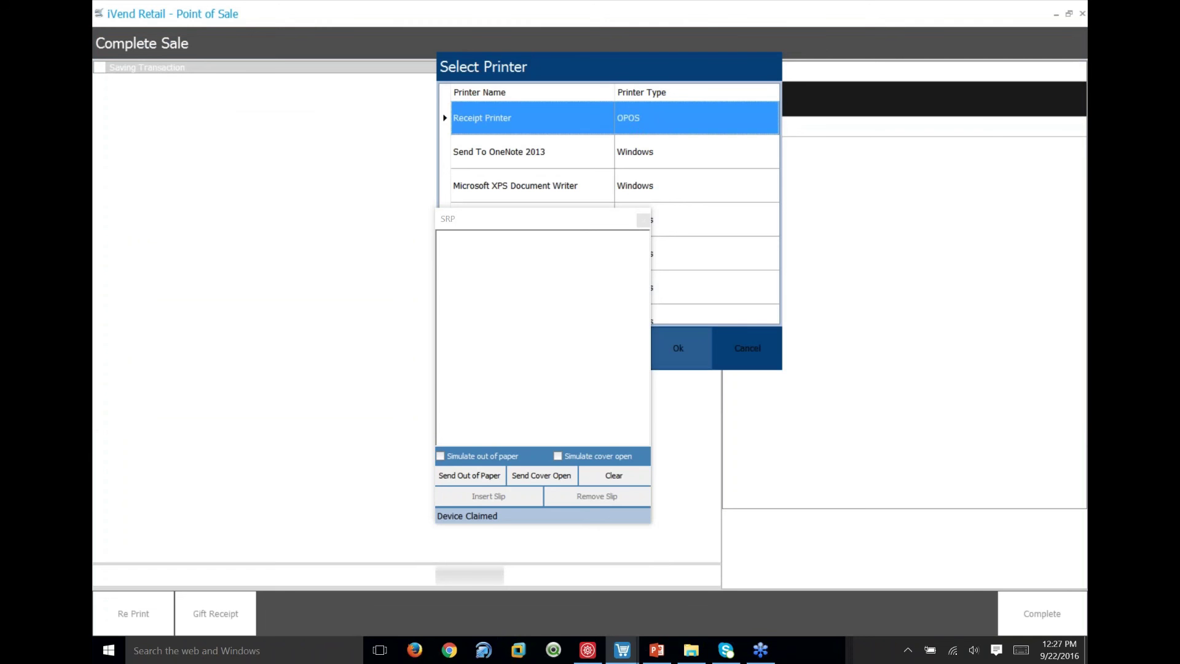
click(678, 348)
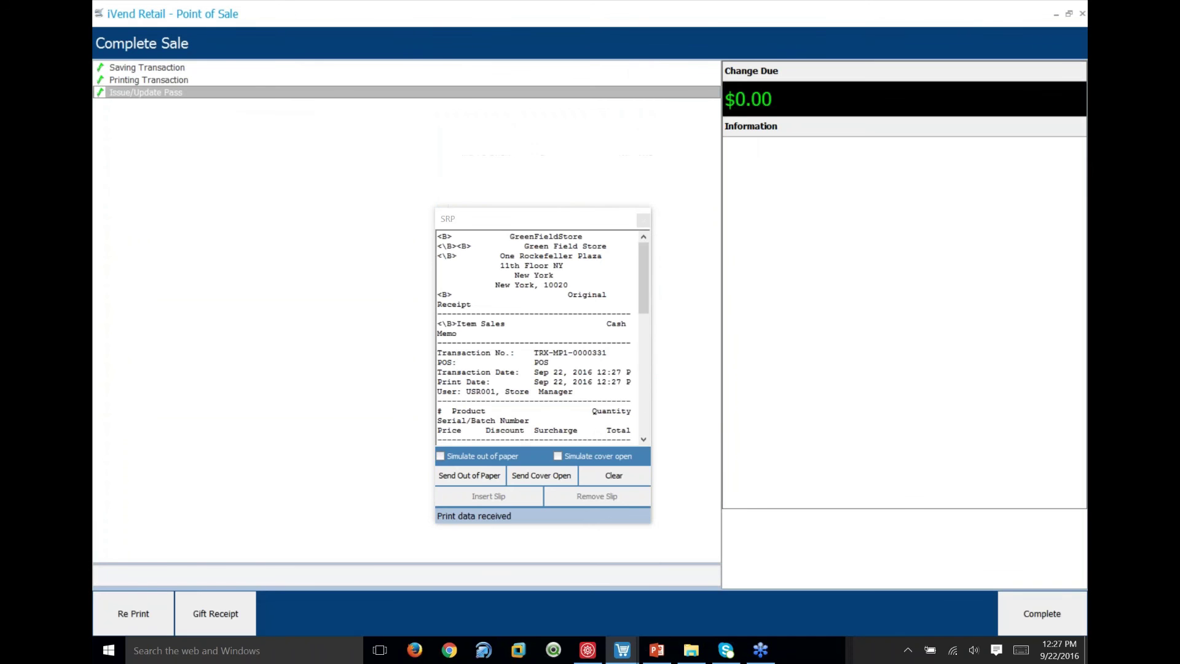
scroll(573, 278, down, 3)
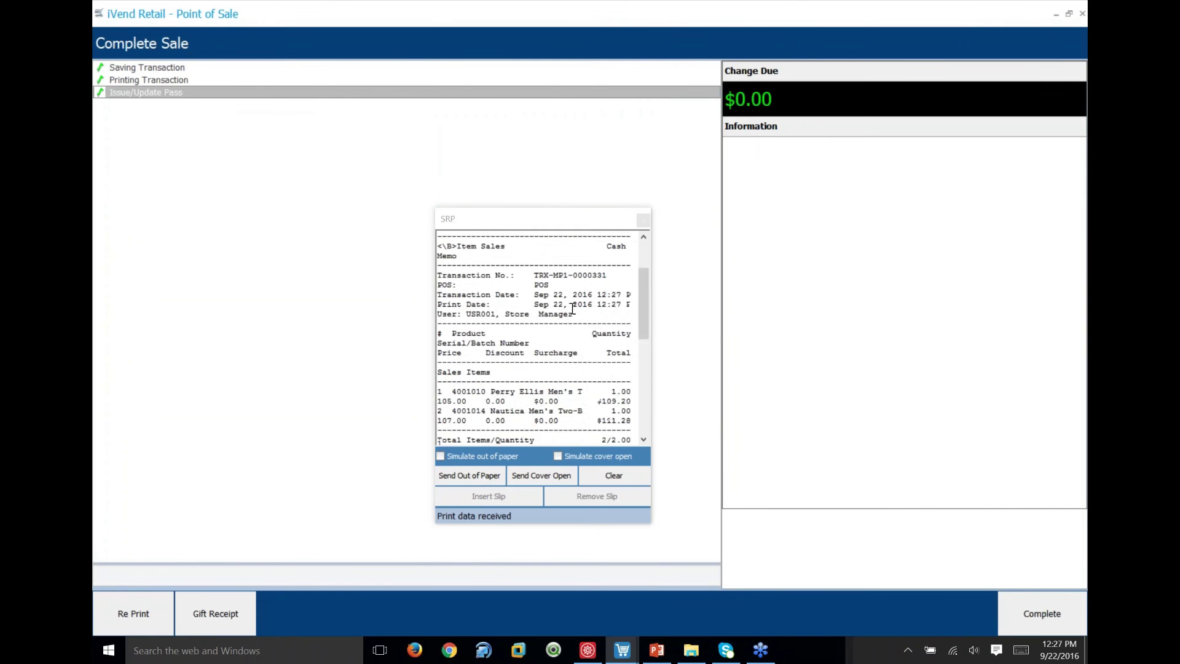
scroll(566, 277, up, 3)
click(1042, 614)
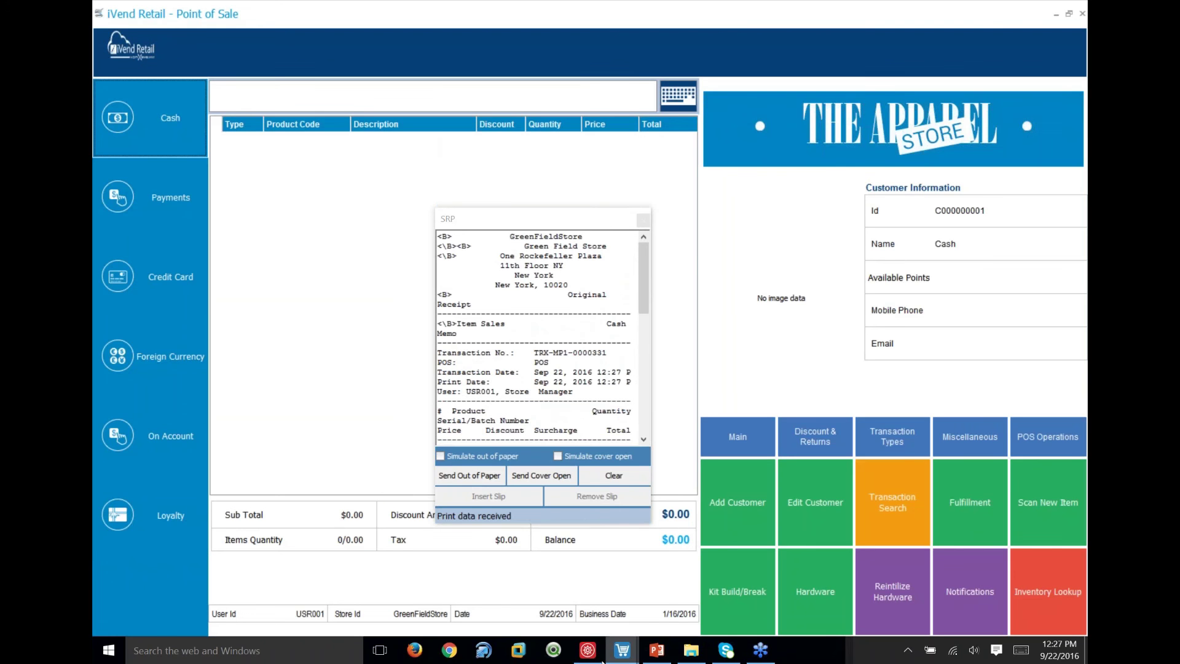
- Close the Receipt Designer discarding changes, close the Payment Receipt and search forms, and expand the pane
mouse_move(589, 657)
click(589, 651)
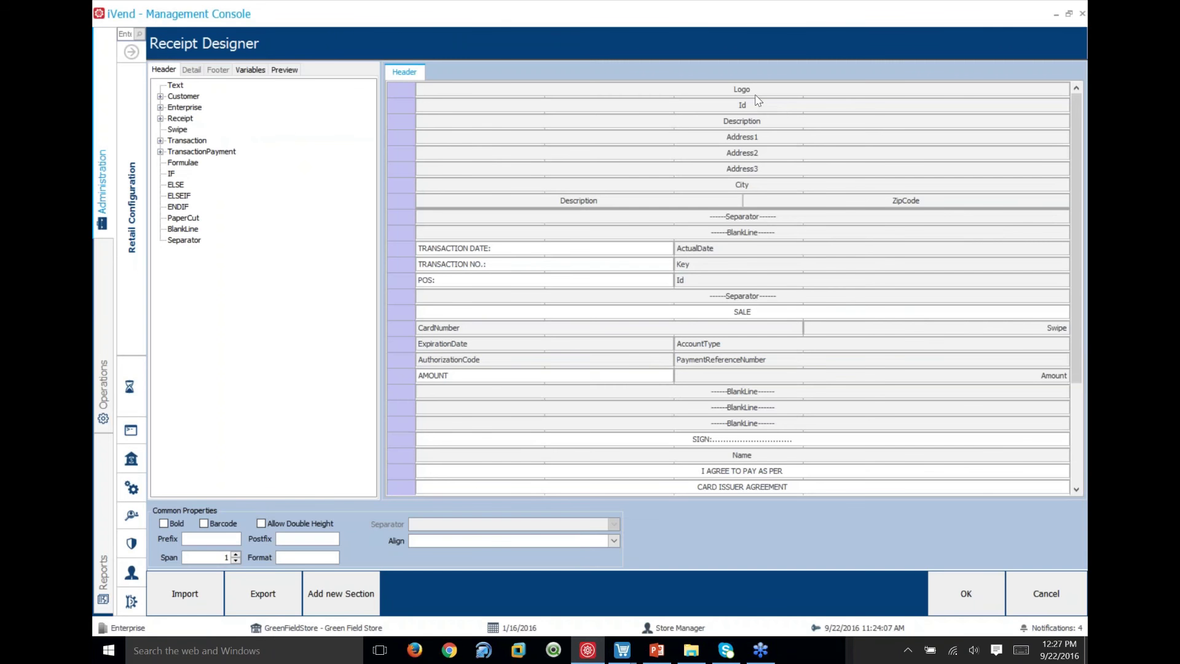
click(1049, 611)
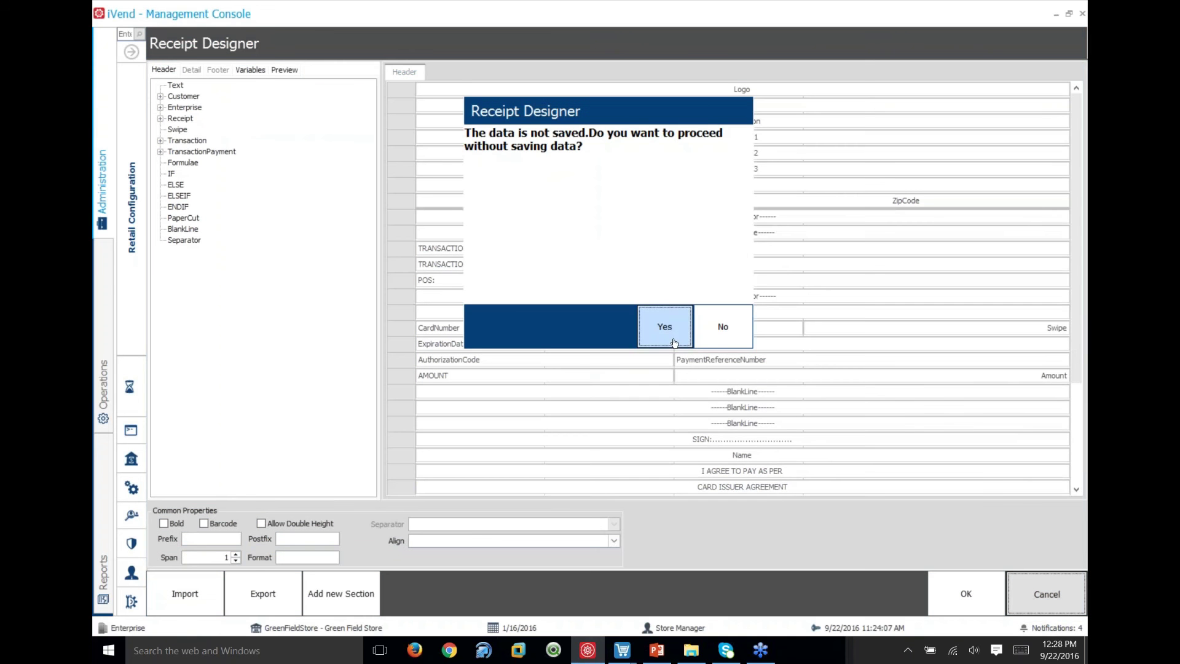
click(674, 343)
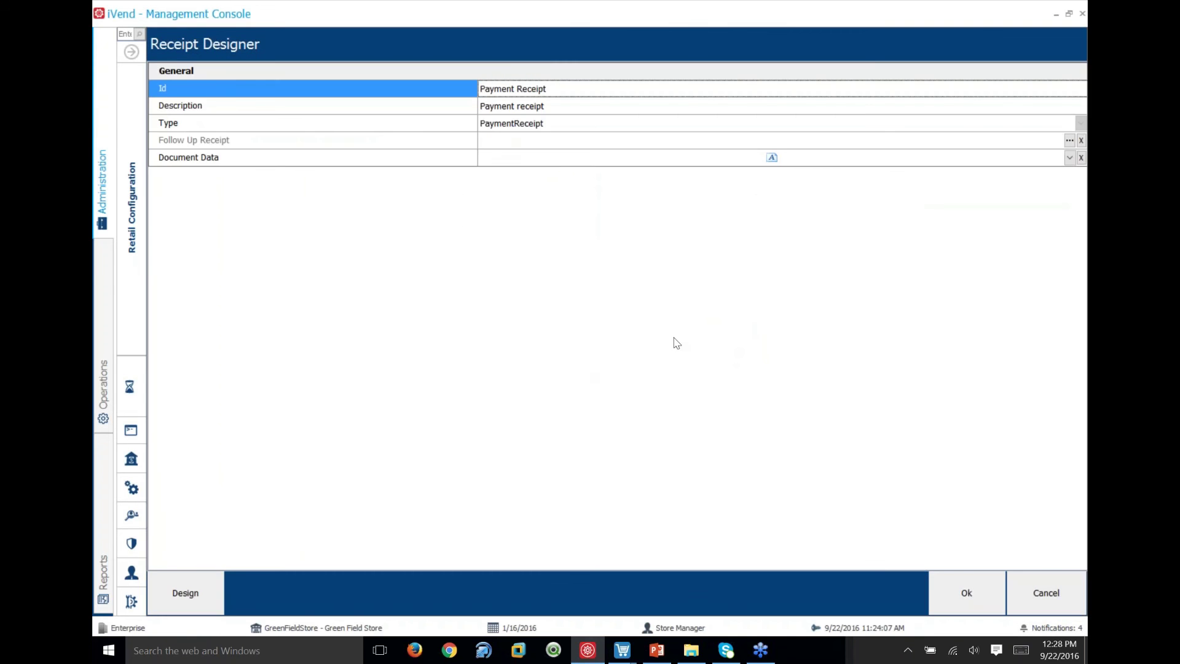
click(1046, 593)
click(1046, 593)
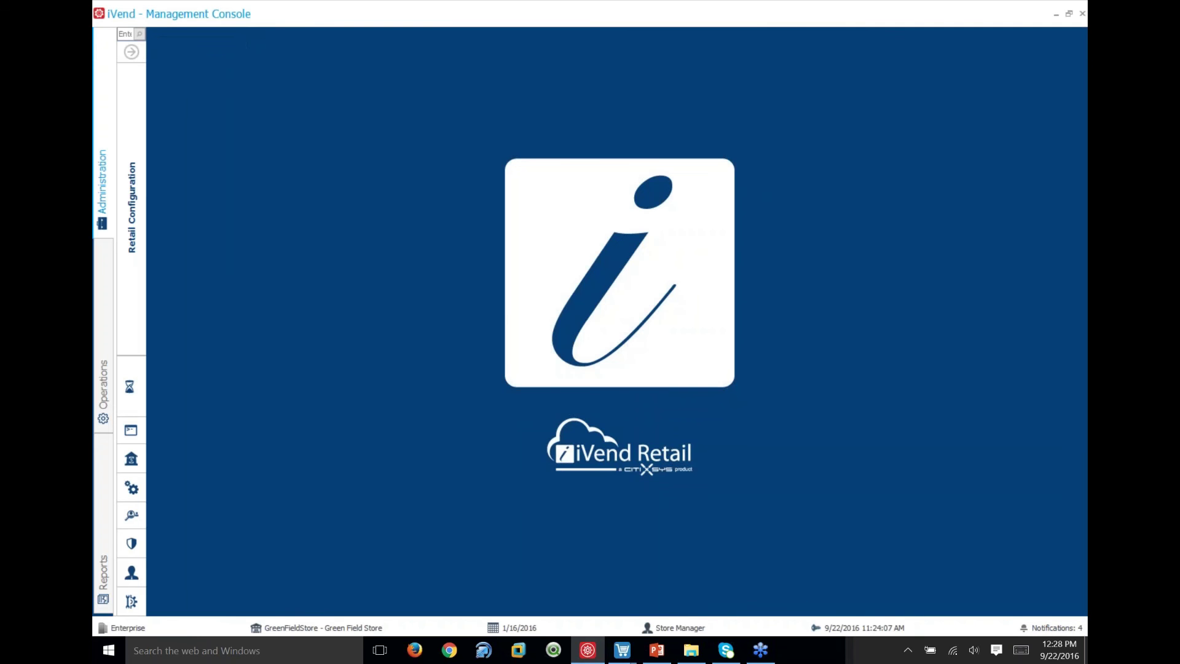
click(129, 54)
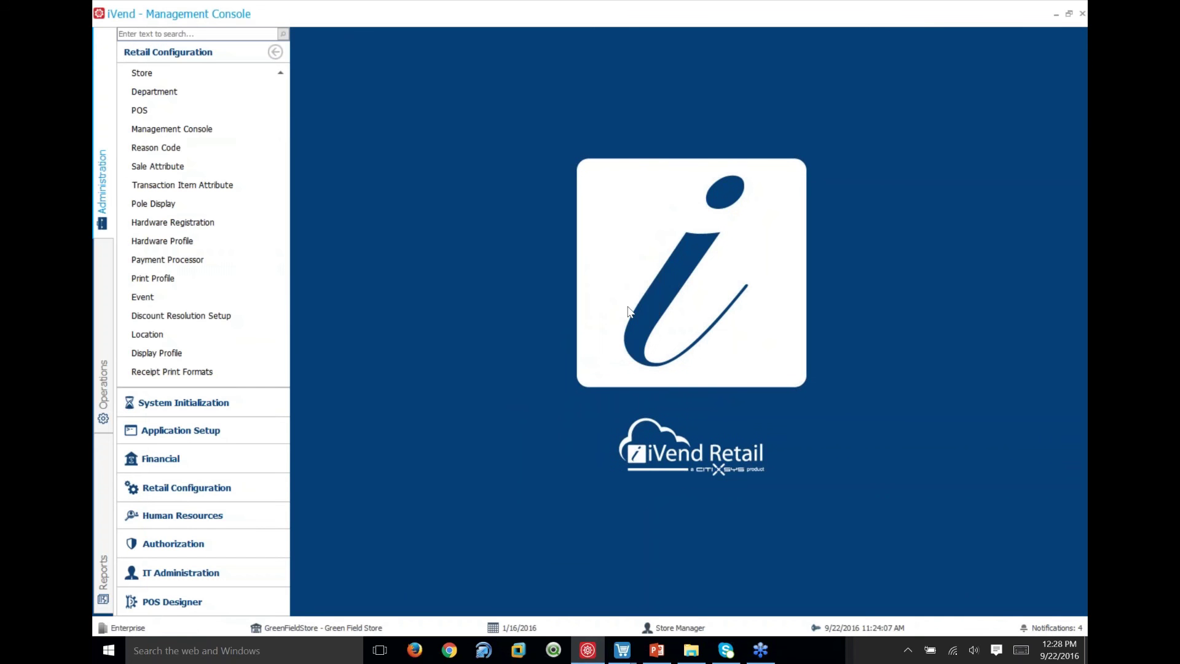
- In Point of Sale, move the printer simulator window down out of the way
click(623, 647)
click(612, 621)
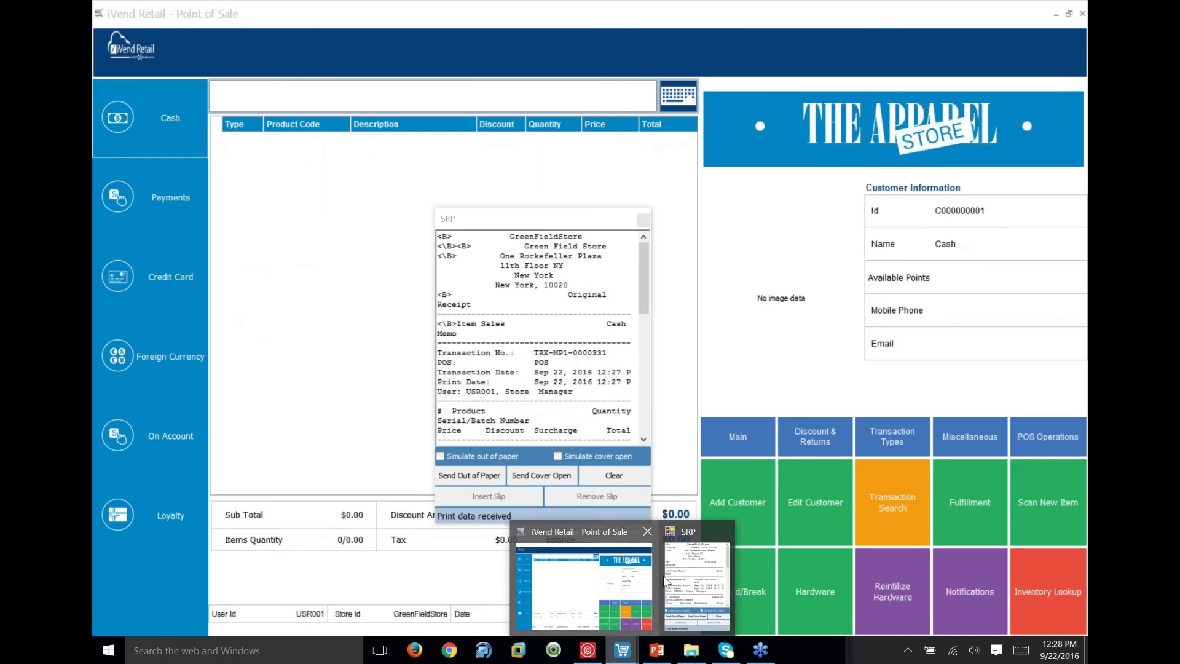
drag(577, 220, 620, 627)
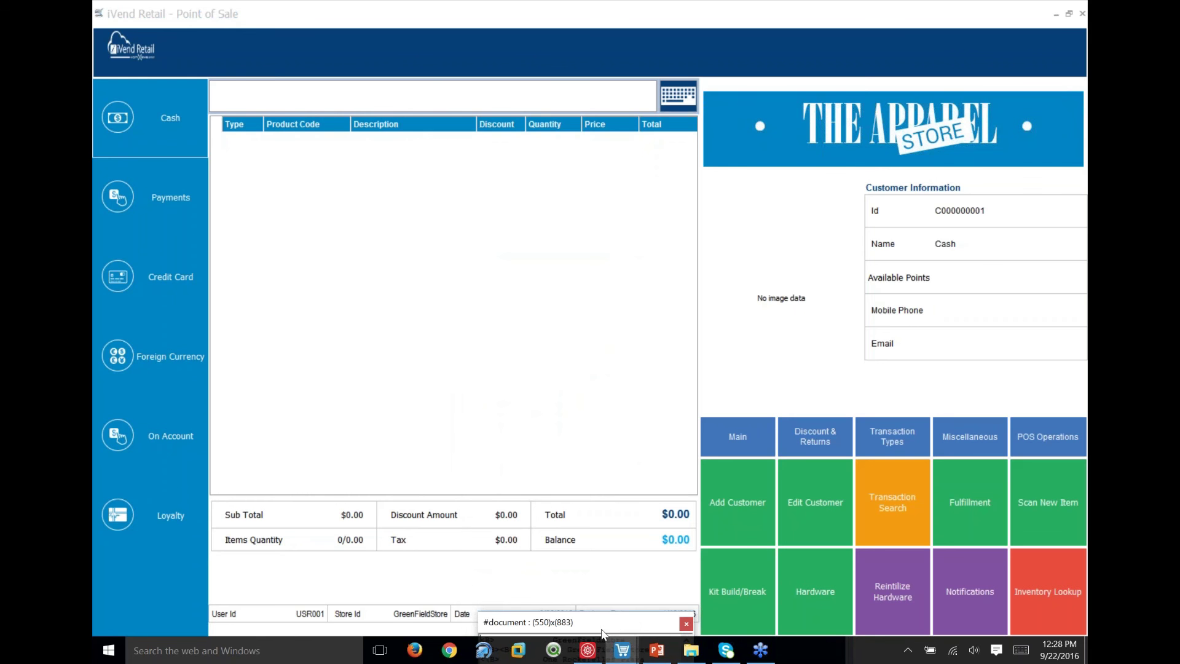
- Show PowerPoint slide 6, Product Dashboard
click(587, 651)
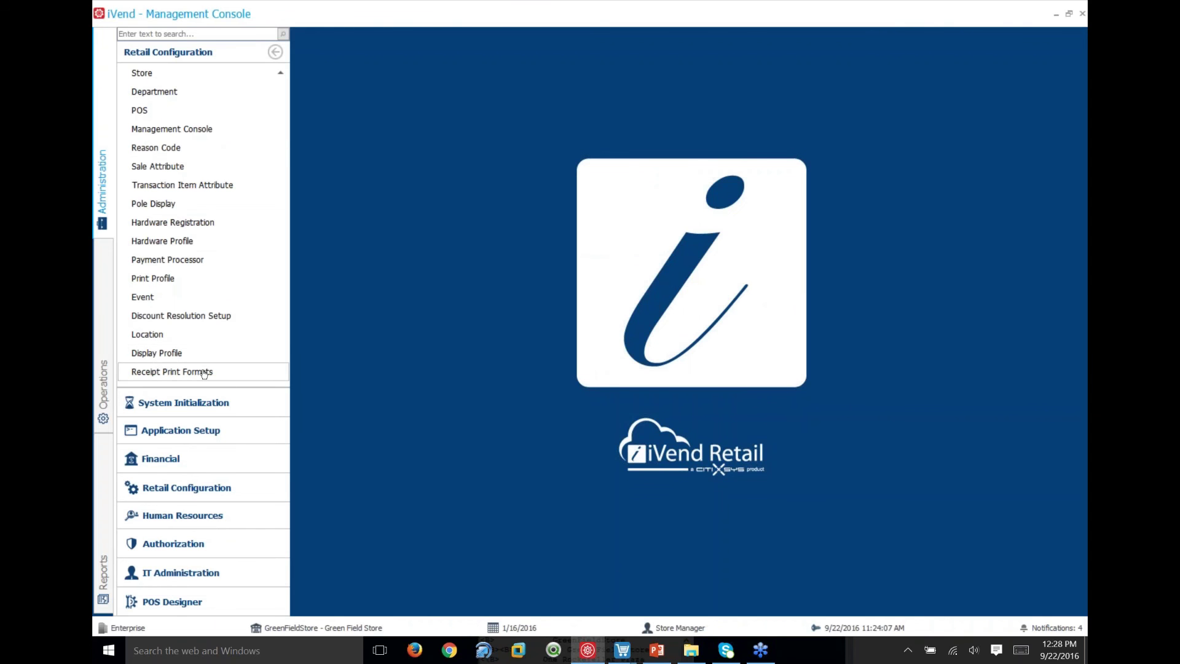
click(657, 650)
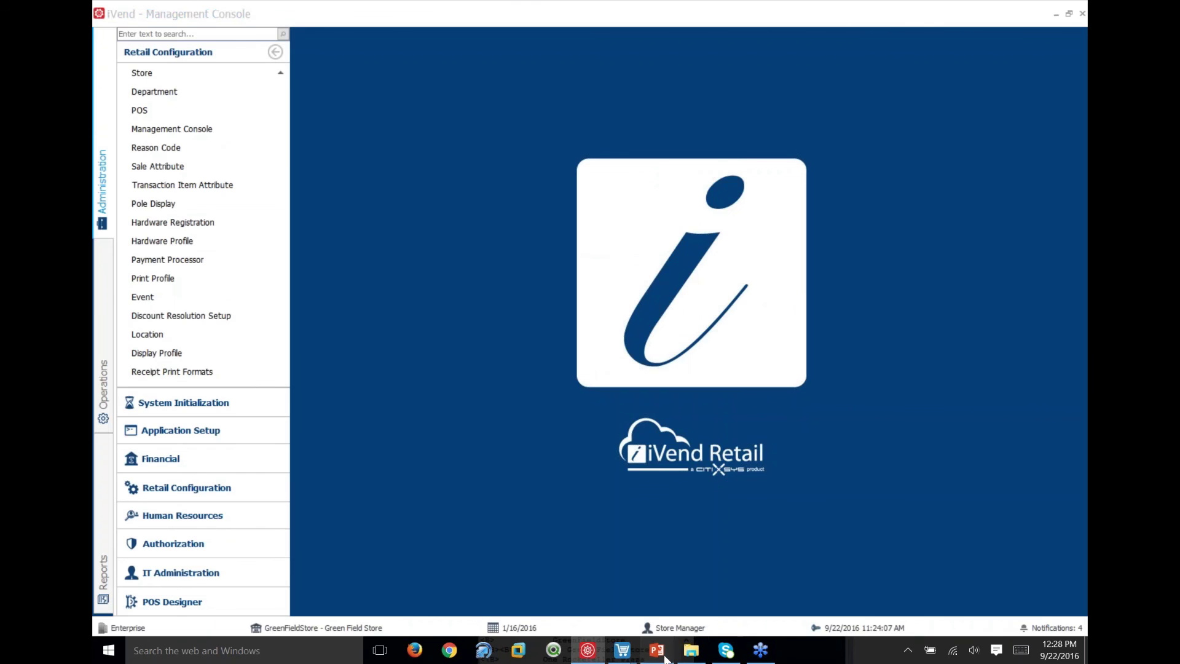
click(151, 478)
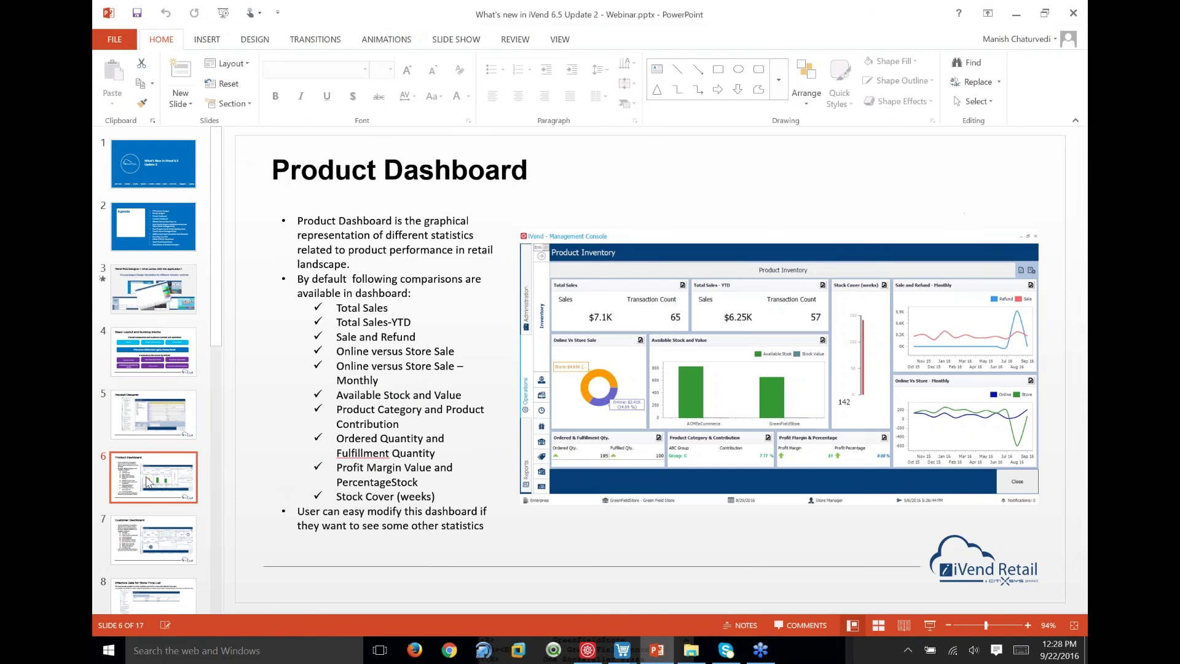
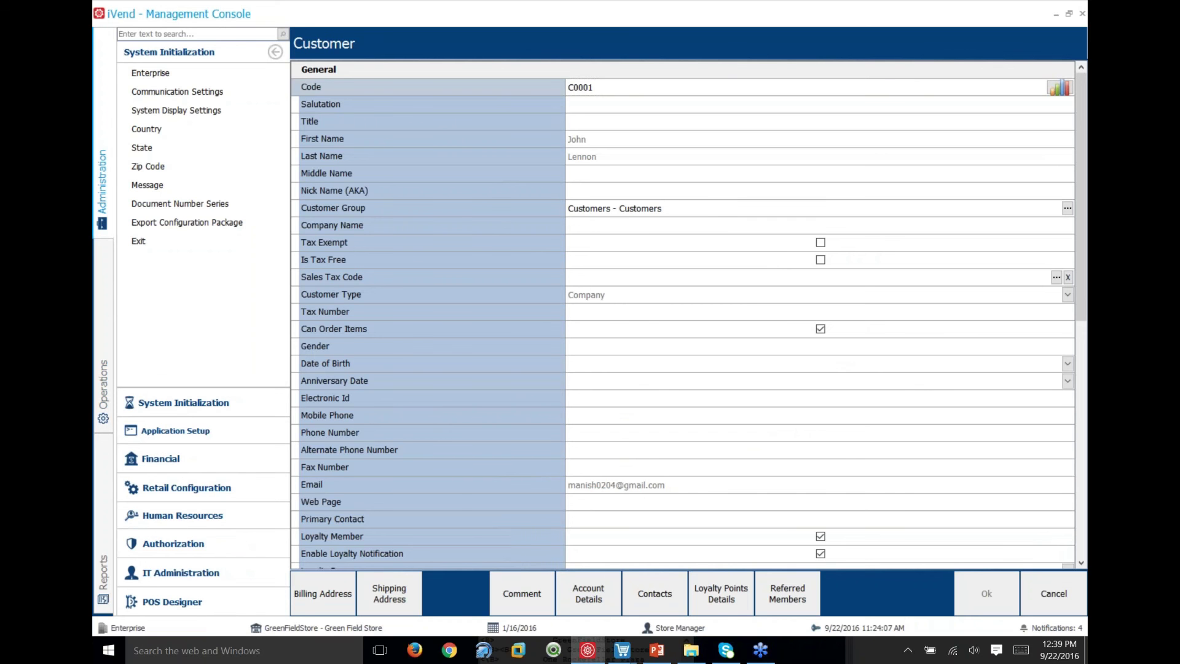
- Open the GreenFieldStore record for editing from Retail Configuration's store list
click(183, 488)
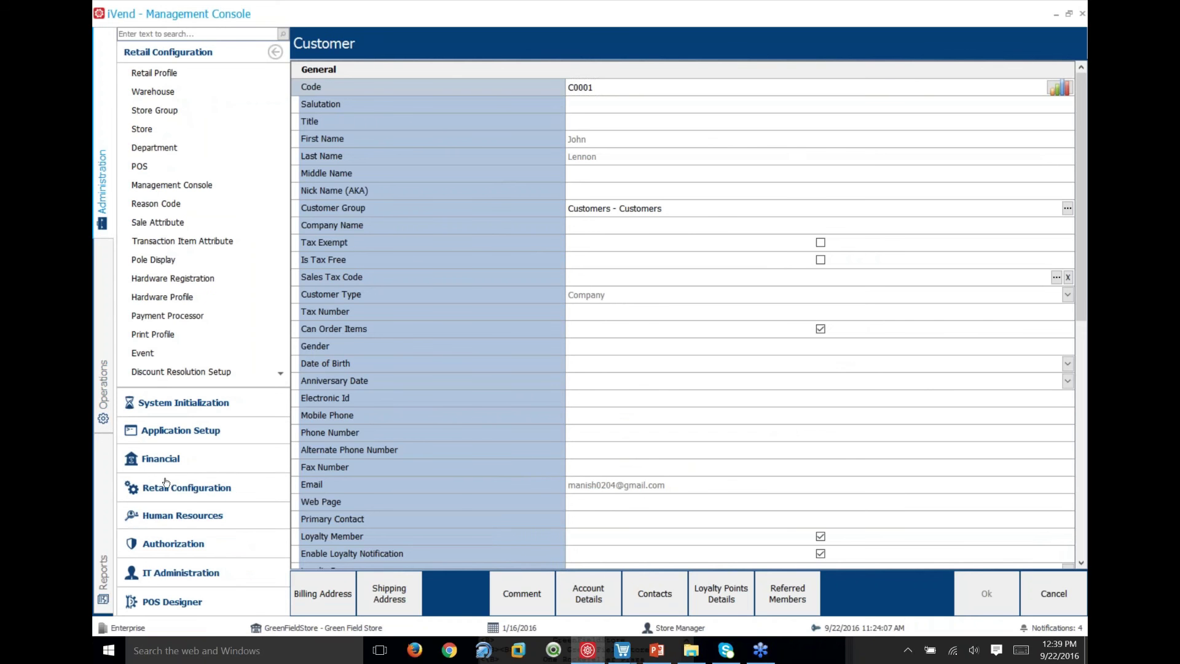
click(163, 132)
click(529, 123)
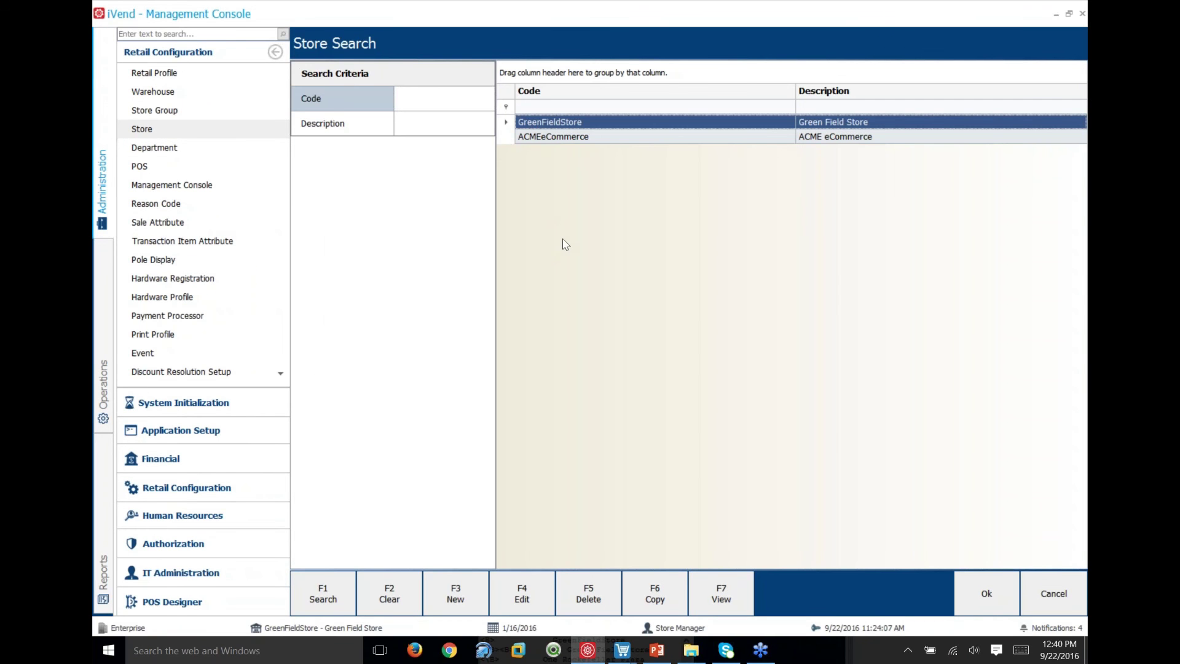
click(522, 594)
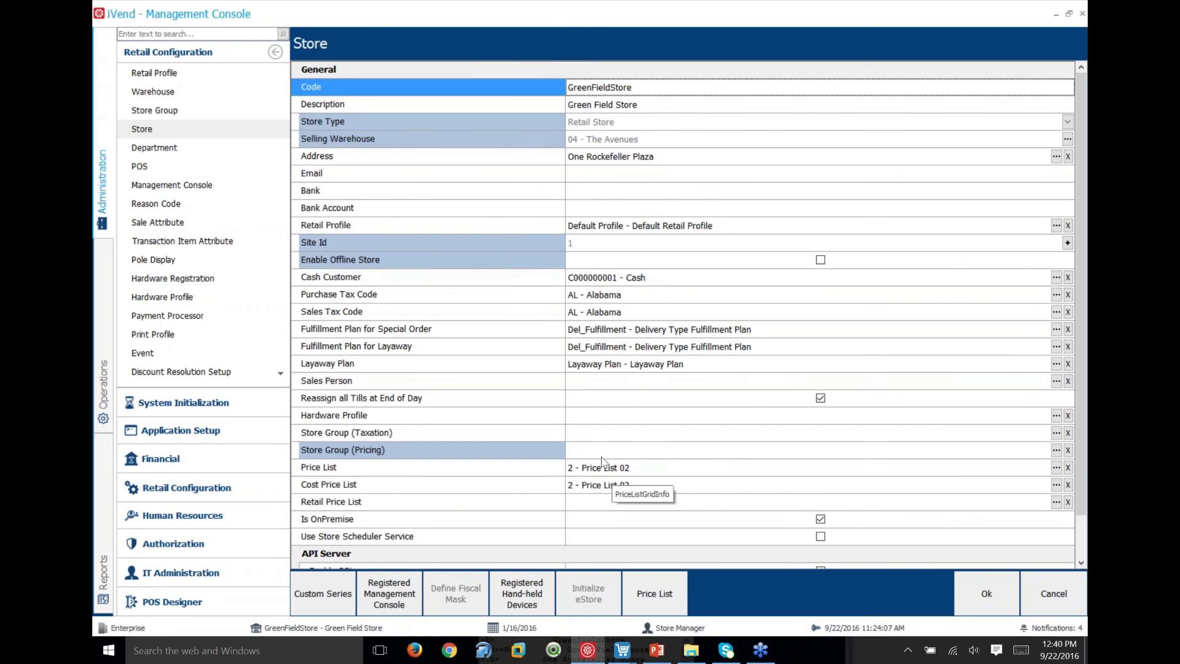
- Add a price list row for Green Field Store using Price List 02
click(672, 598)
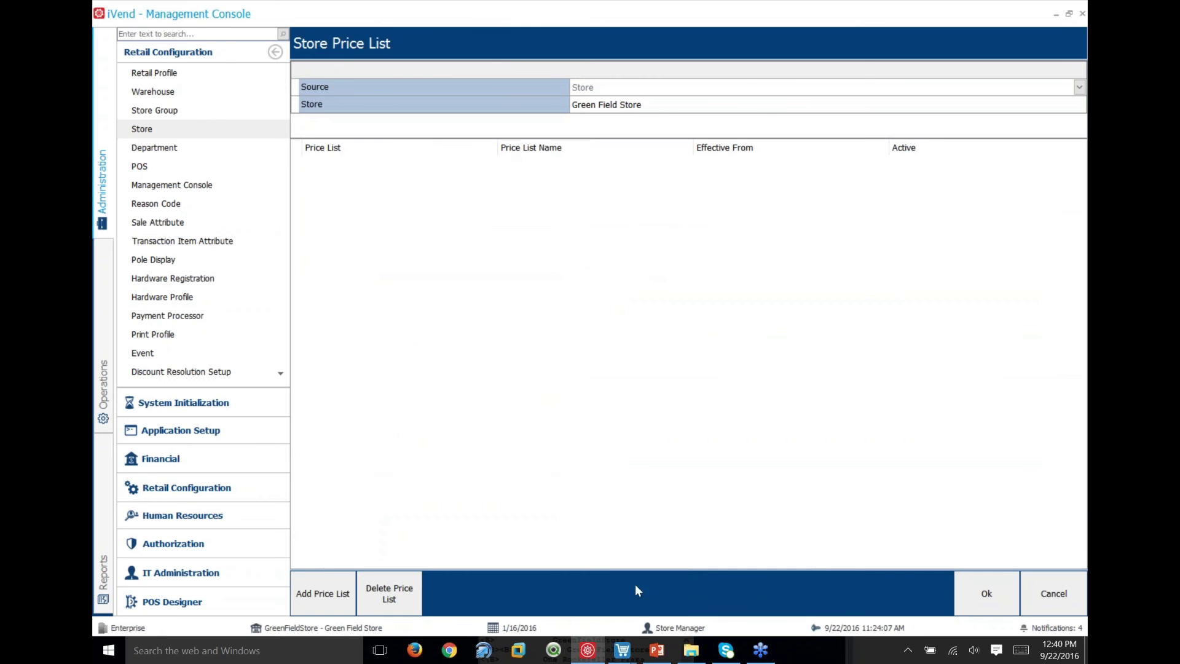
click(318, 603)
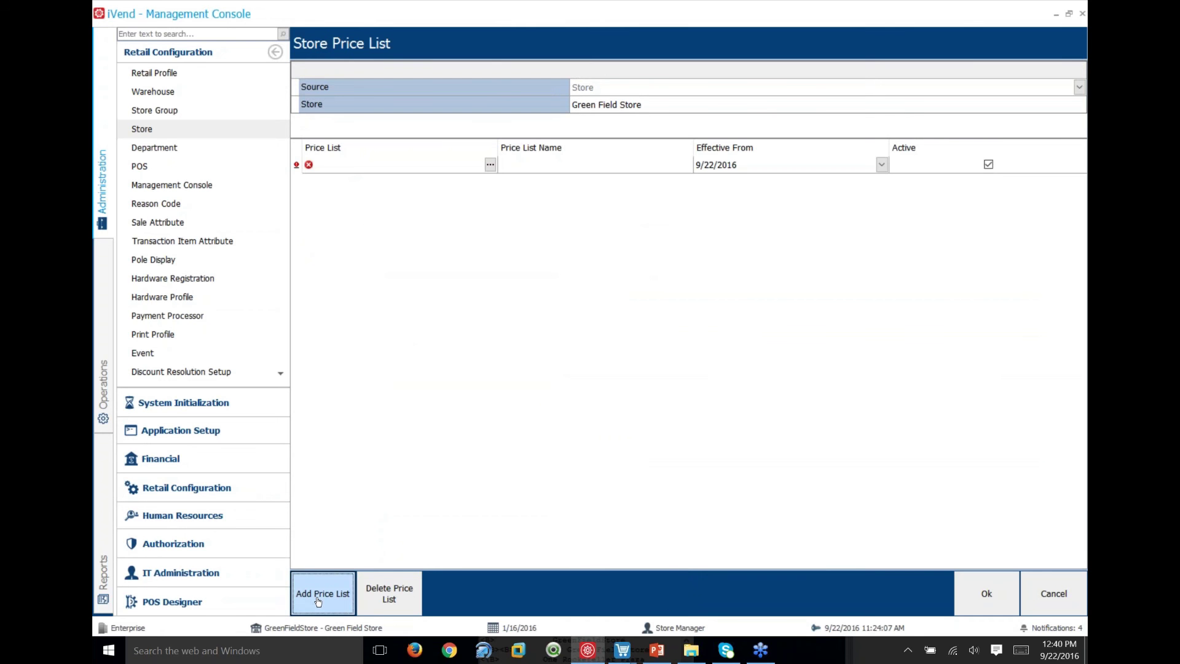
click(490, 165)
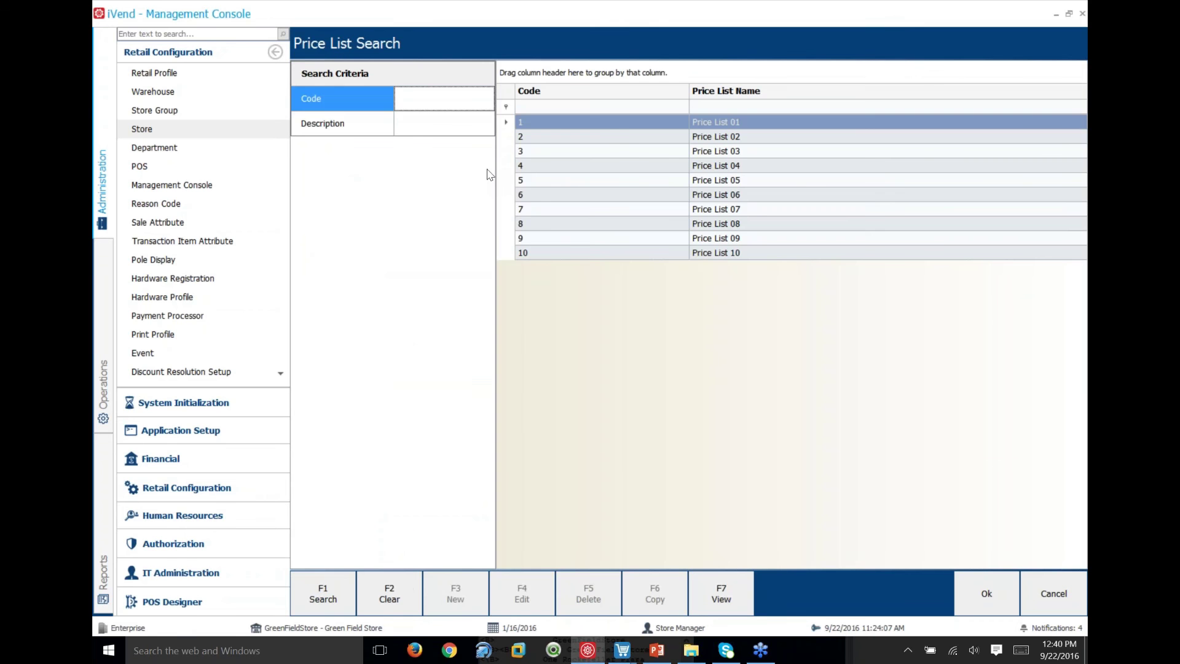
click(632, 141)
double_click(630, 139)
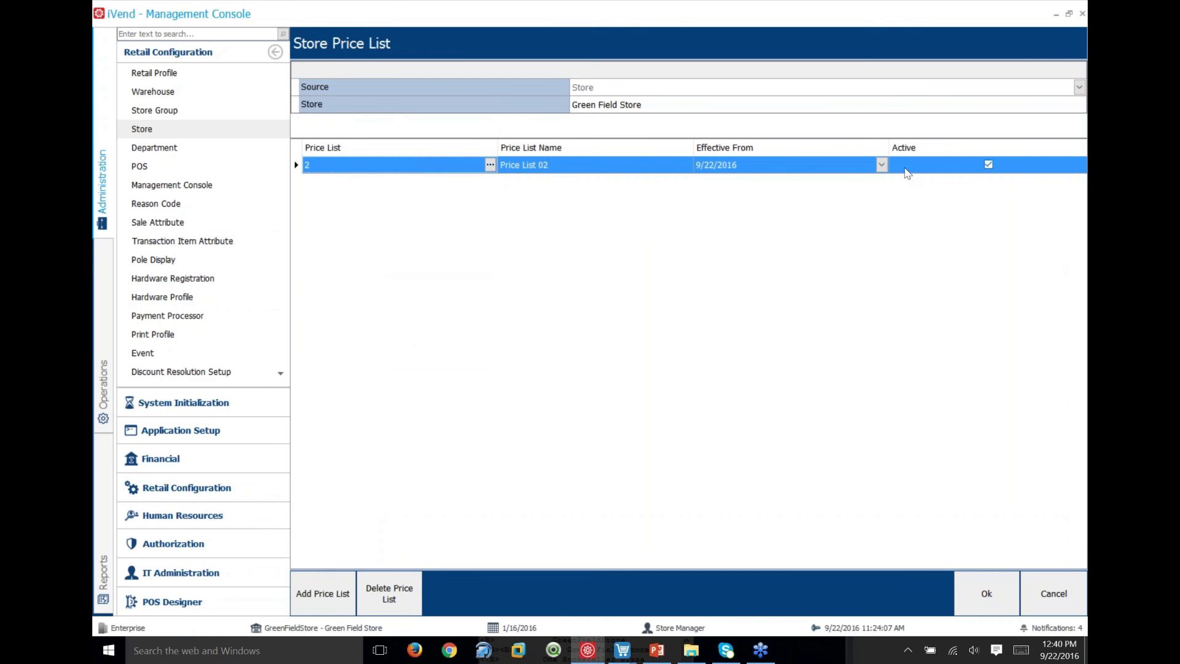
- Set the row's Effective From date to 9/30/2016 and add a second blank row
click(883, 167)
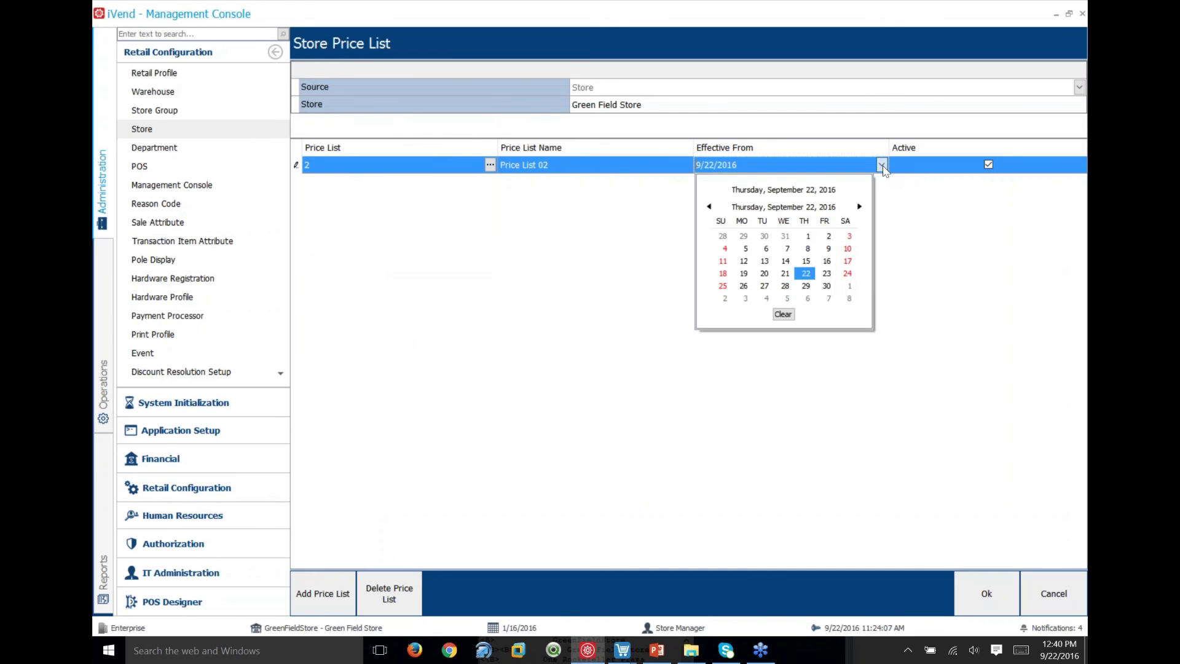
click(832, 288)
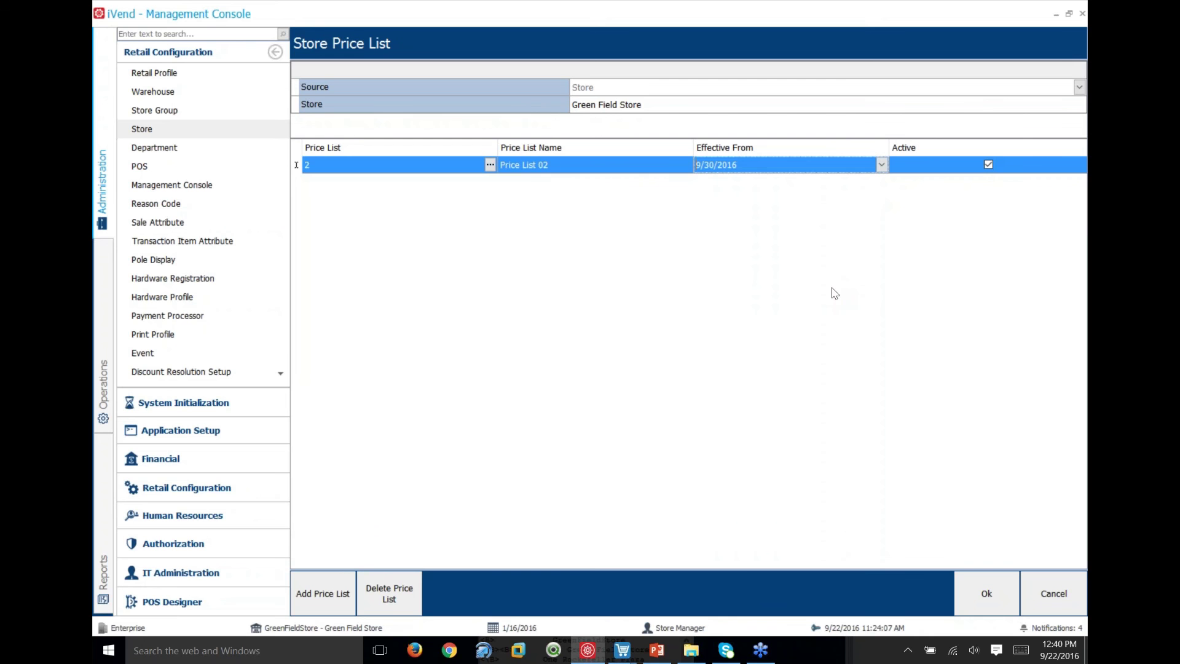
click(335, 603)
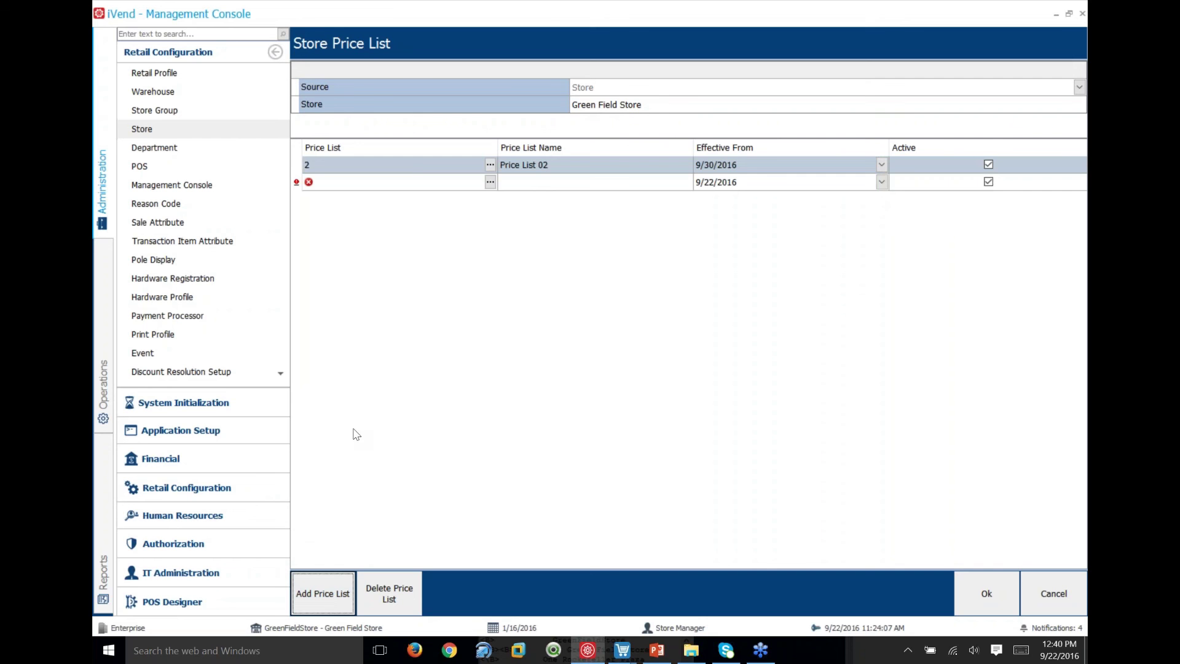
- Select the new row's Effective From cell, then resume the slide show at Stock Transfer Cost
click(759, 182)
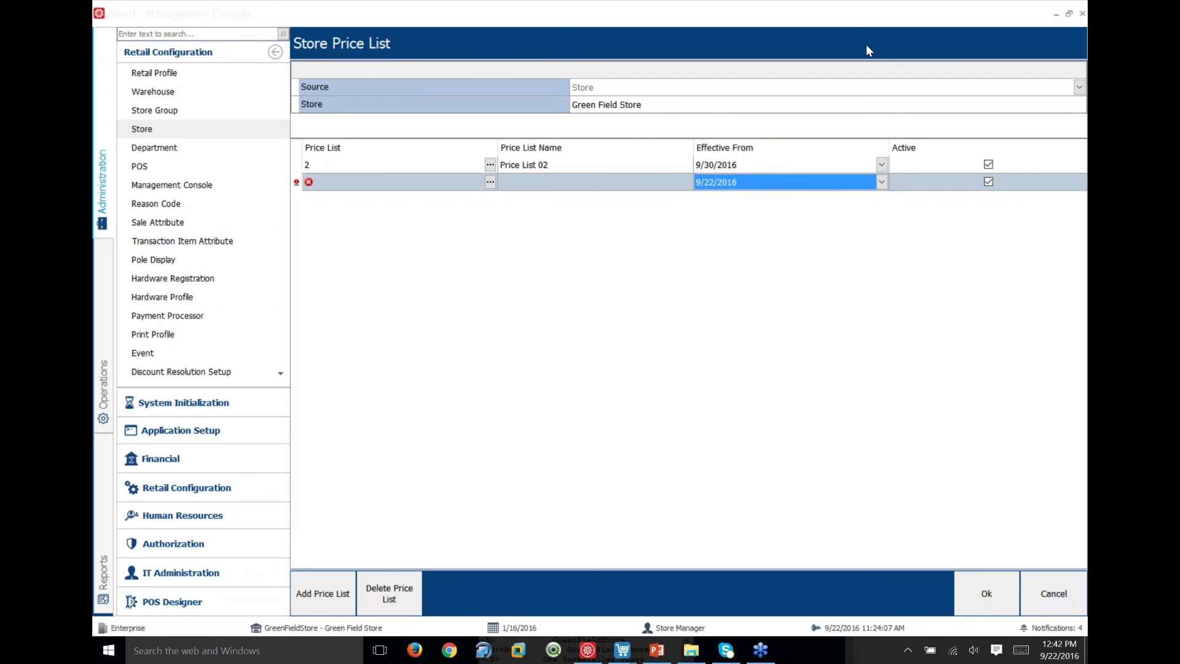
click(657, 650)
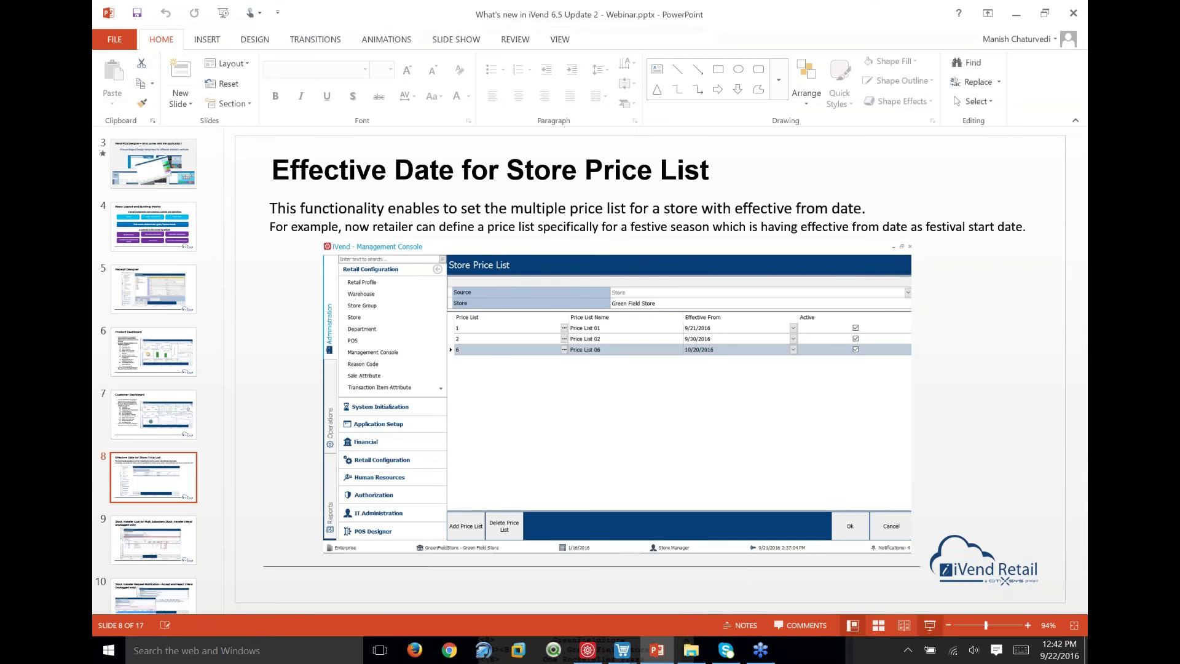
key(shift+F5)
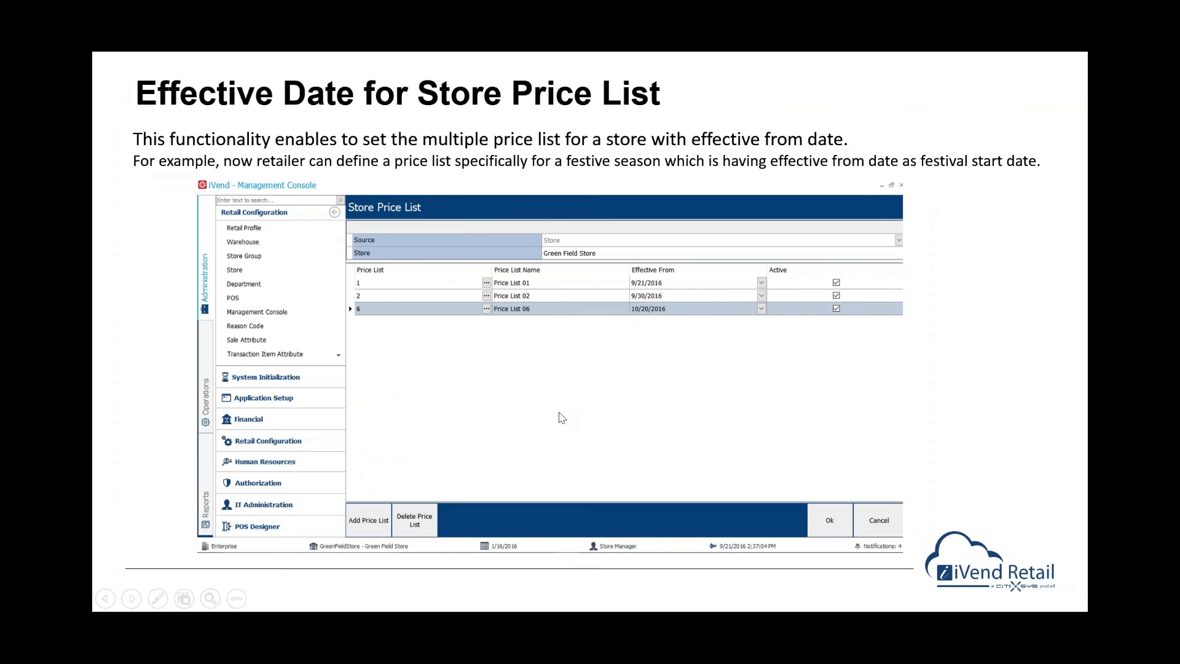
click(561, 418)
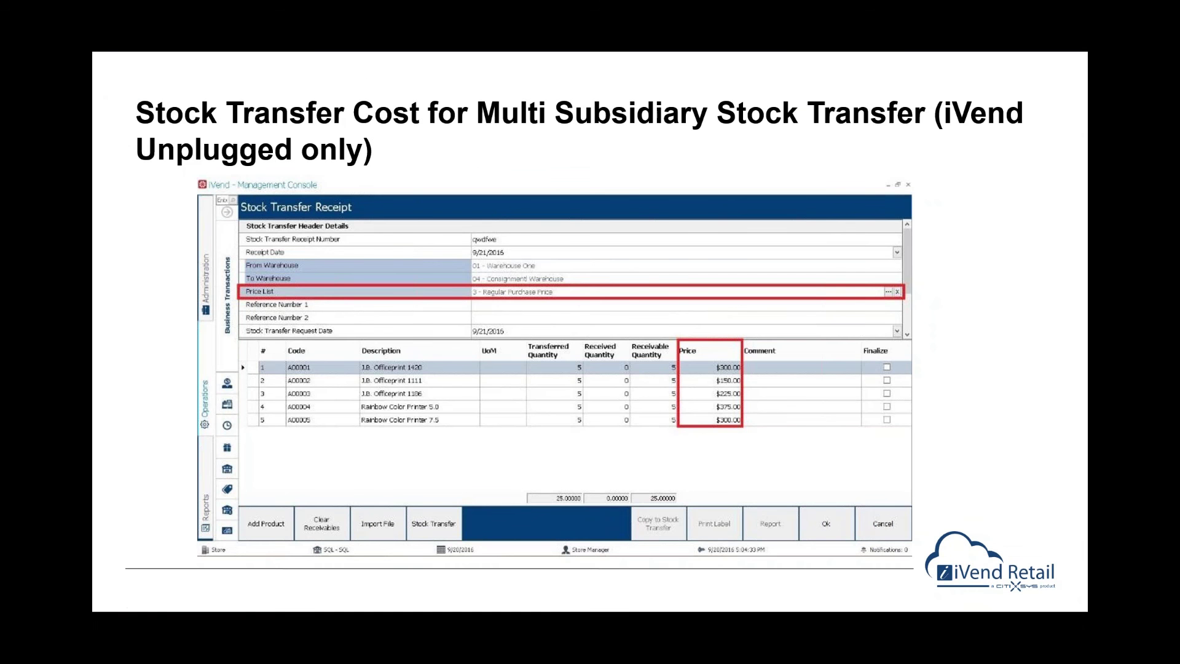